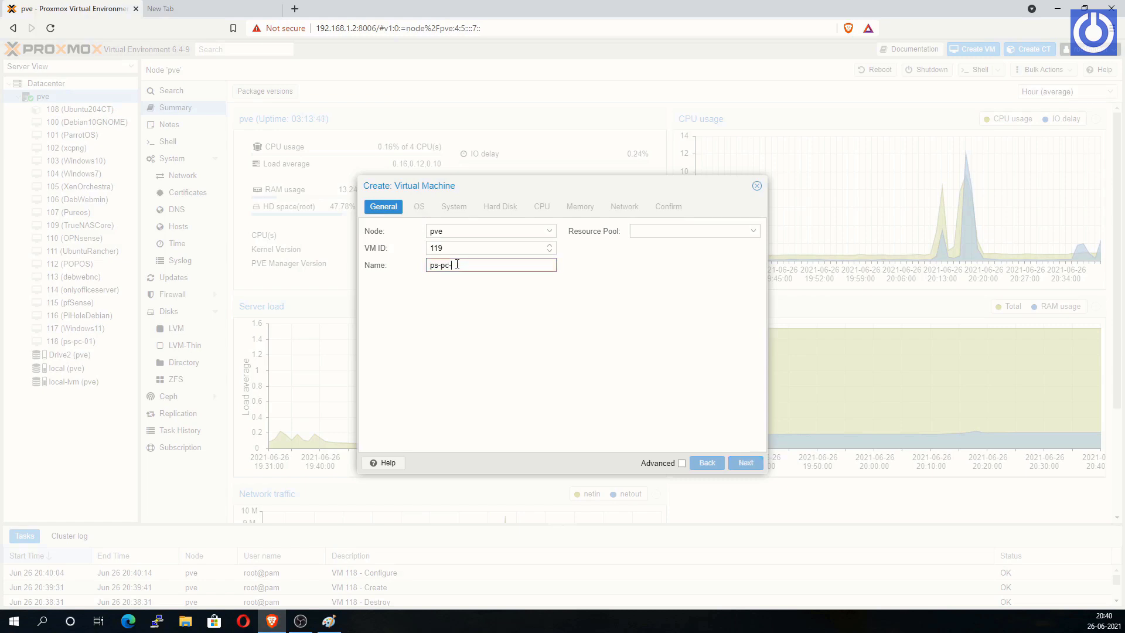
Step: Choose the petasan-2.7.3.iso boot image and Standard VGA graphics for the new VM
left_click(745, 462)
left_click(550, 265)
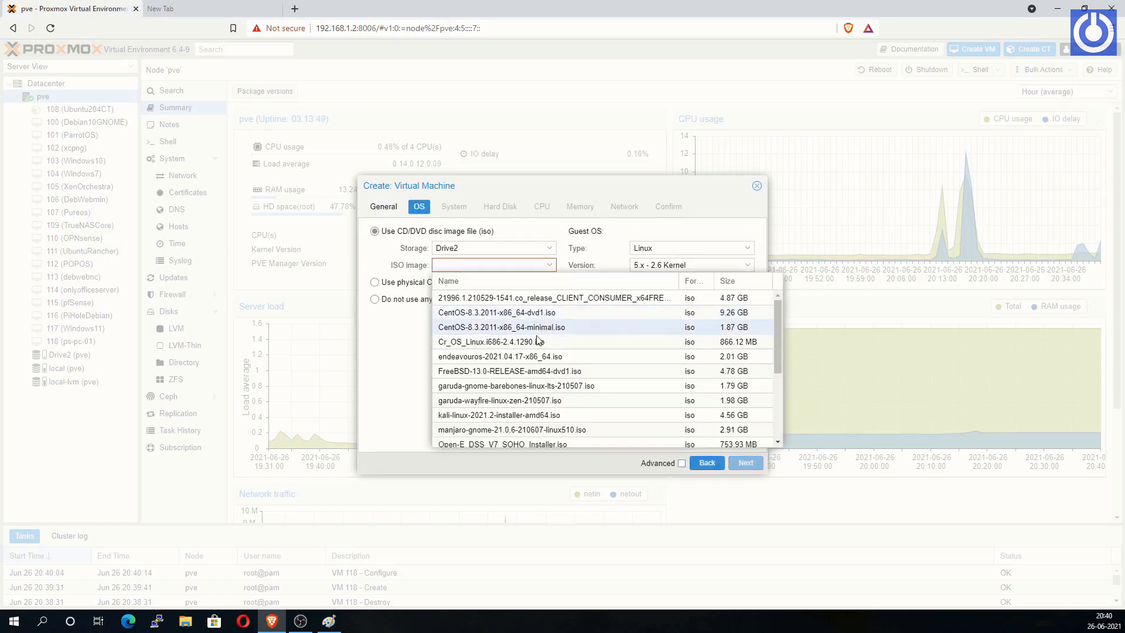
scroll(778, 362, "down", 3)
left_click(603, 427)
left_click(746, 462)
left_click(527, 231)
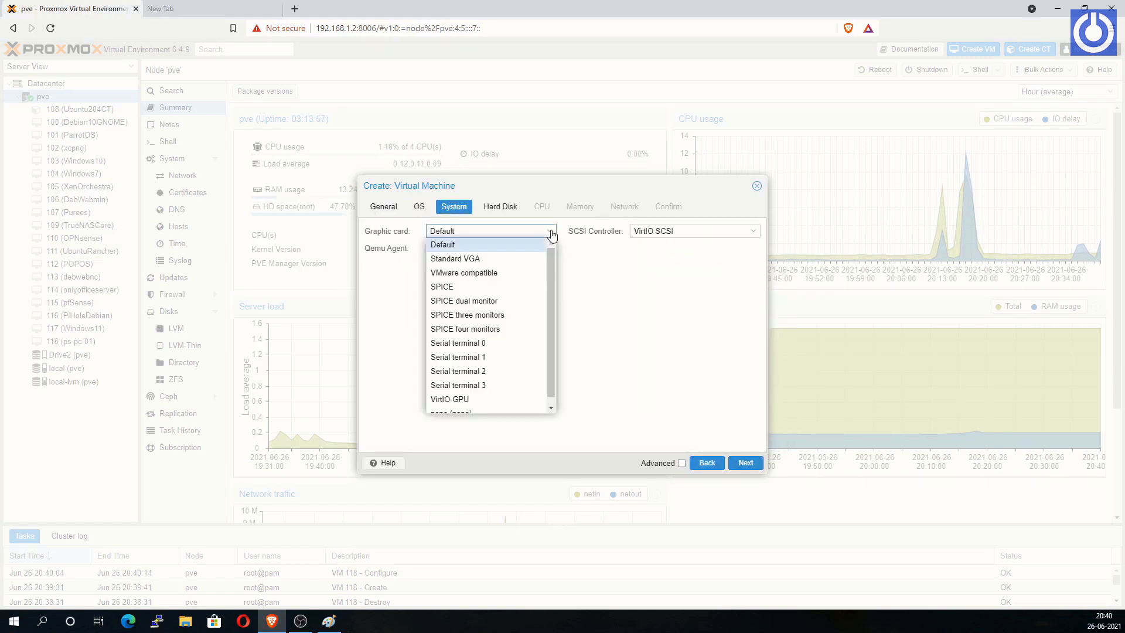
left_click(469, 259)
left_click(745, 462)
Step: Set the VM's disk to SATA on Drive2 storage with a 64 GB size
left_click(474, 231)
left_click(474, 258)
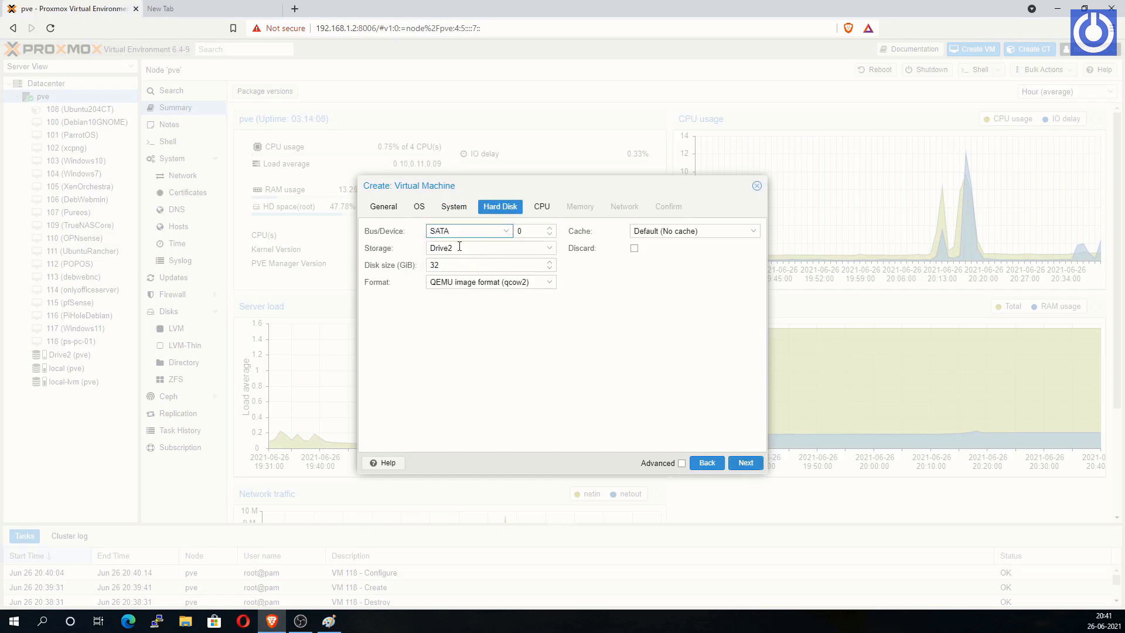
left_click(460, 247)
left_click(461, 275)
key("Tab")
type("64")
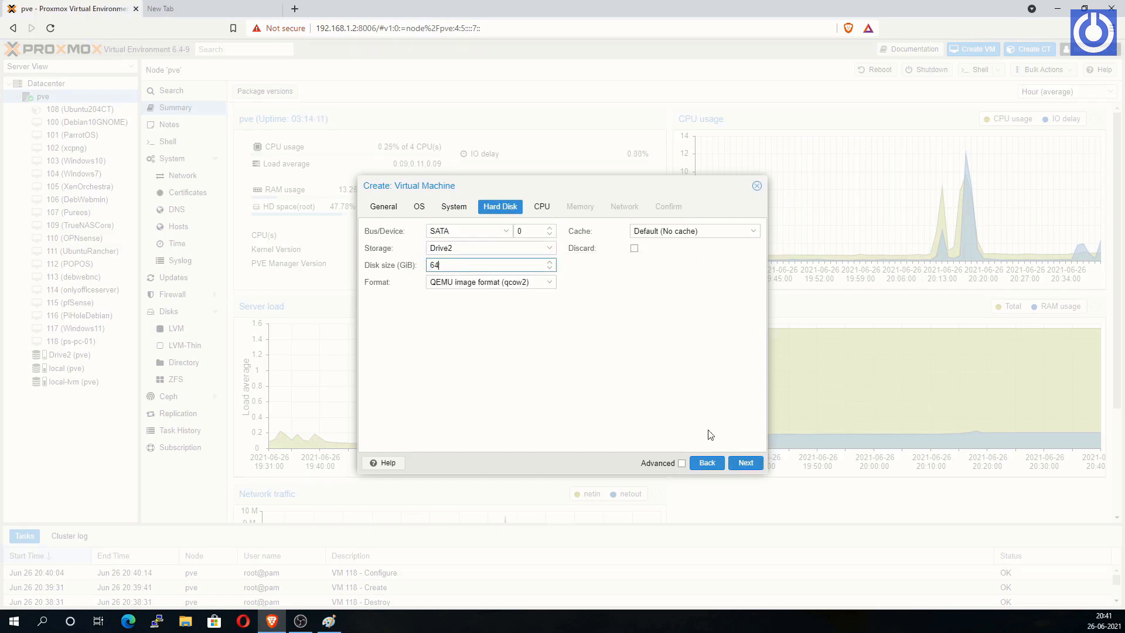
Step: Keep default CPU, memory and network settings and finish creating VM 119
left_click(746, 463)
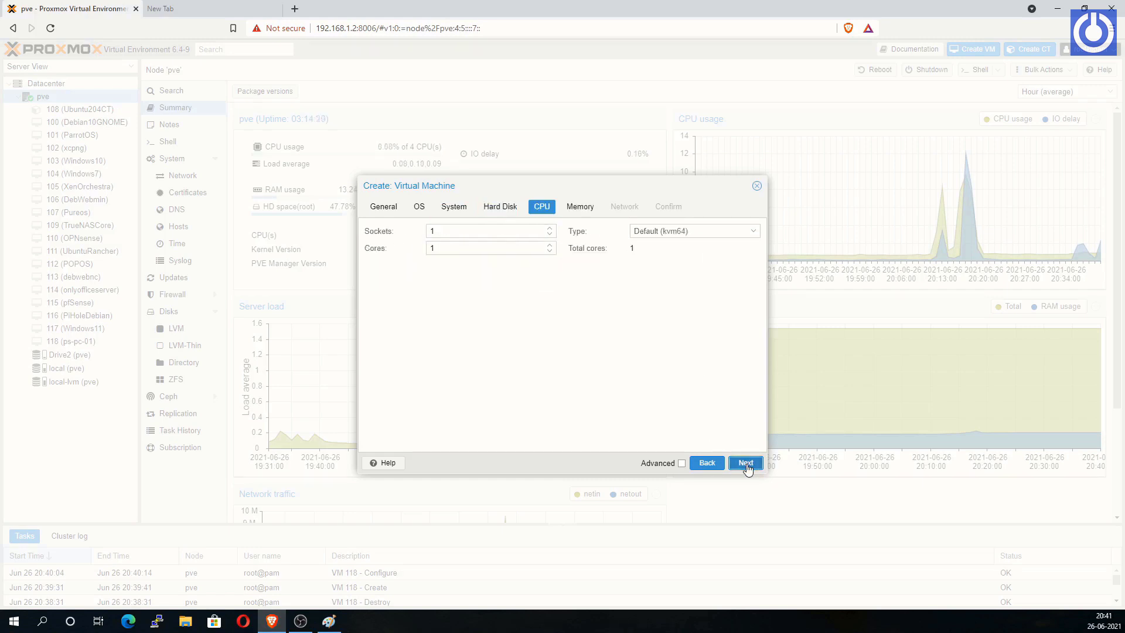
left_click(746, 462)
left_click(747, 464)
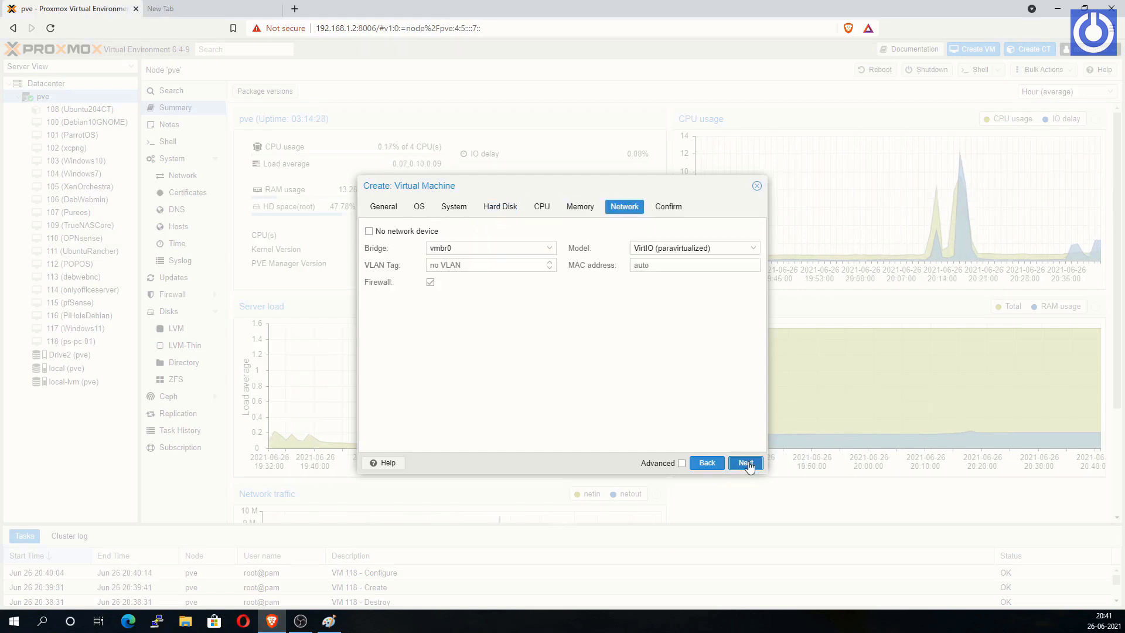
left_click(747, 463)
left_click(746, 463)
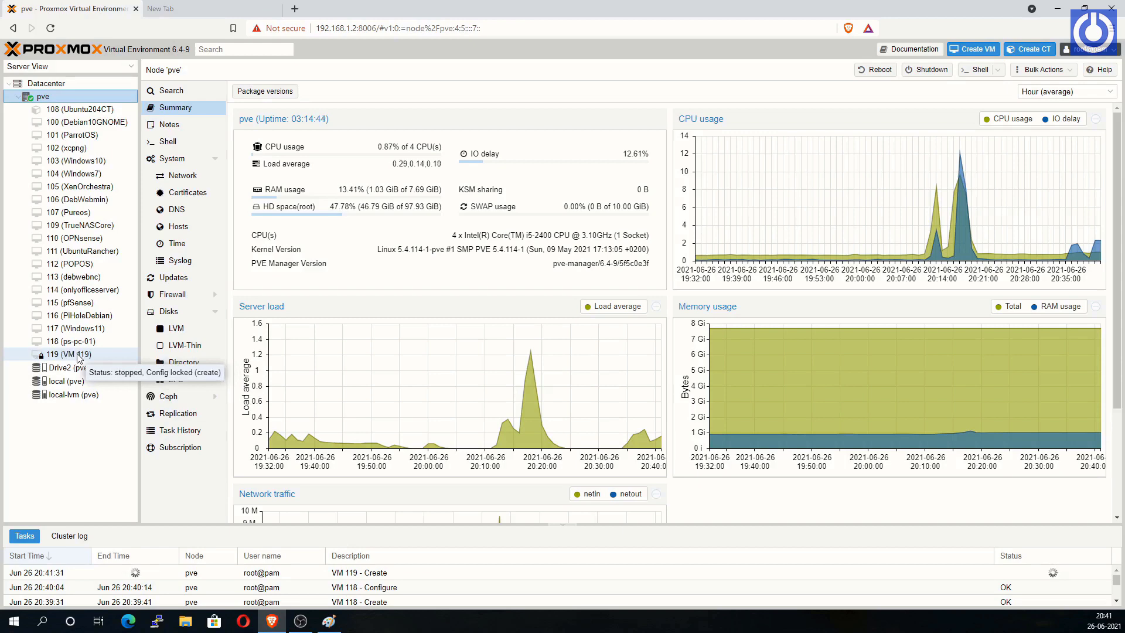
Step: Add a second 60 GB hard disk to VM 119
left_click(81, 355)
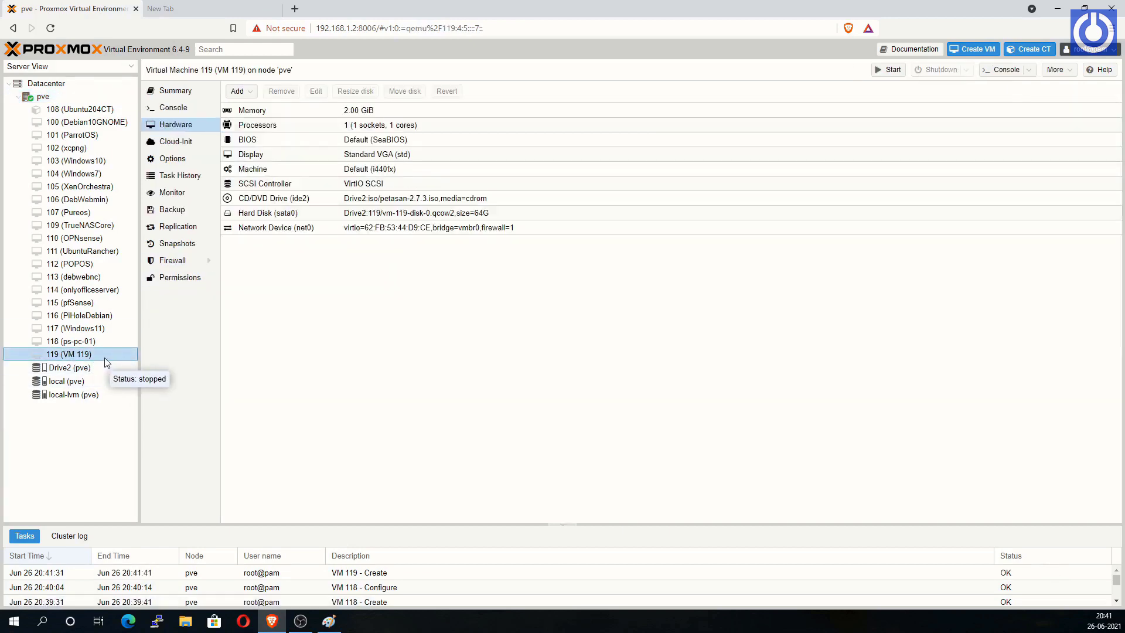
left_click(238, 91)
left_click(257, 108)
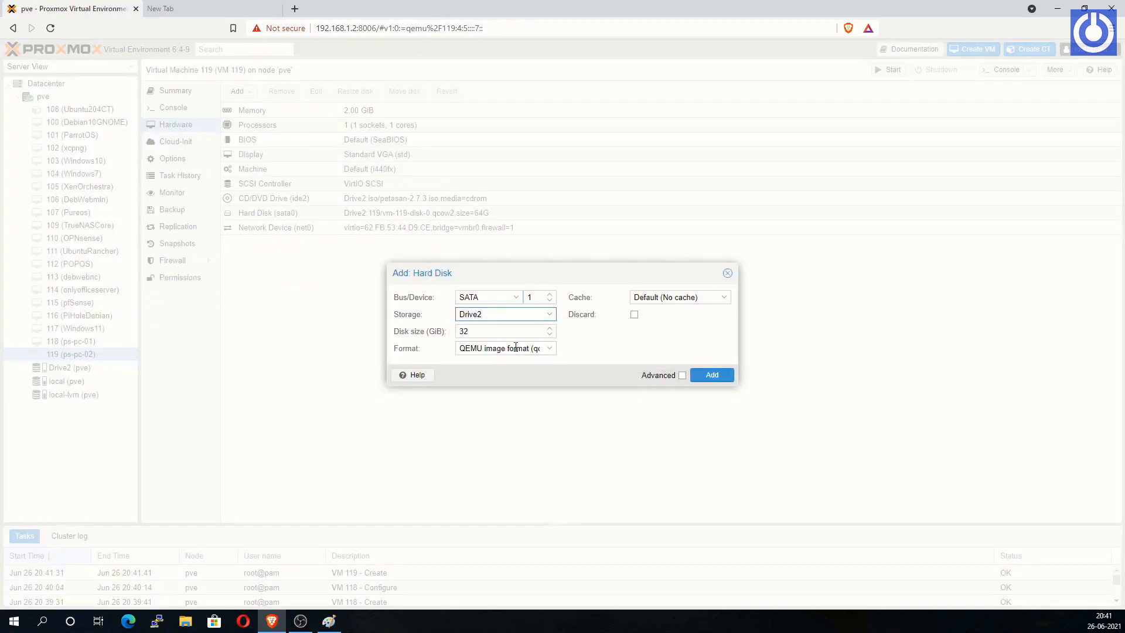
double_click(463, 332)
type("60")
left_click(712, 375)
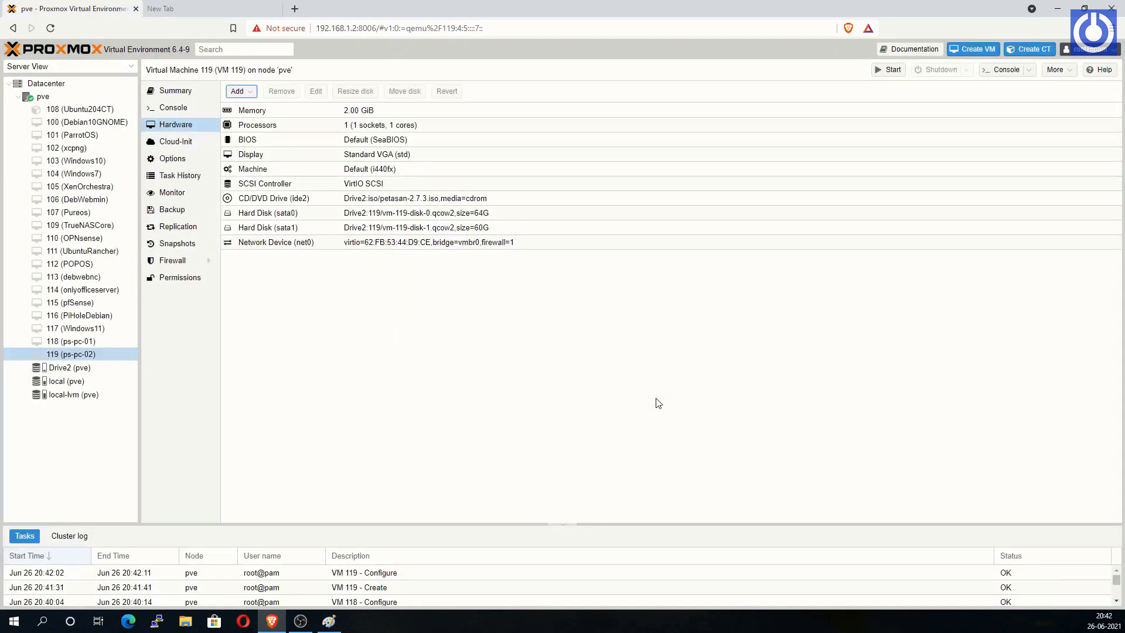
Step: Start a new VM on node pve named ps-pc-03 using the petasan-2.7.3.iso image
right_click(43, 96)
left_click(64, 104)
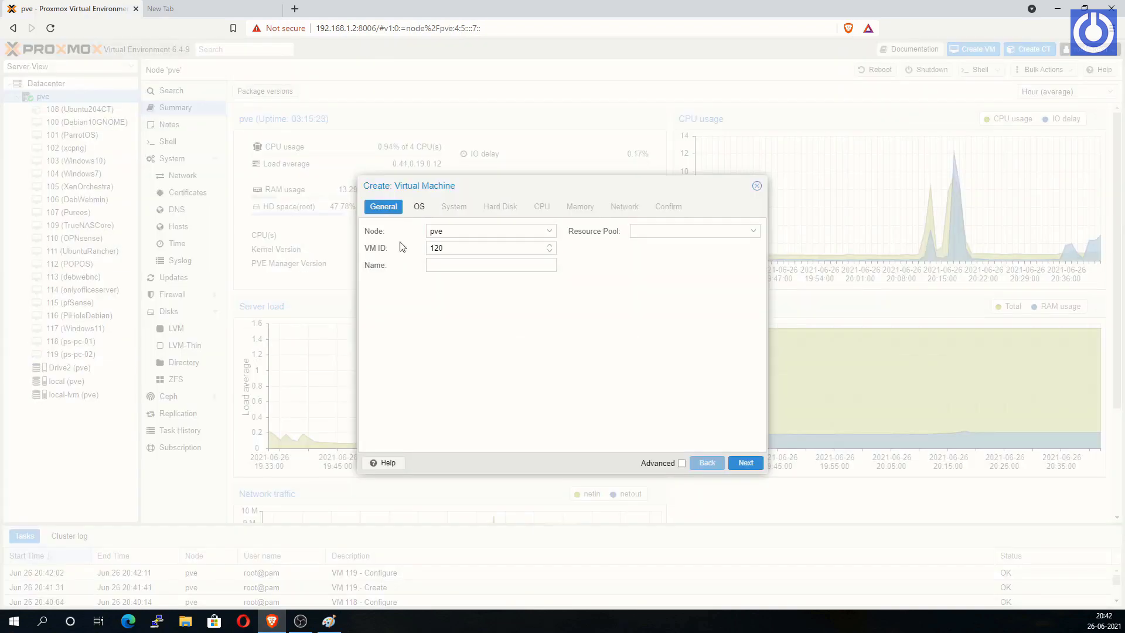
left_click(476, 264)
type("ps-pc-03")
left_click(745, 463)
left_click(550, 264)
scroll(776, 376, "down", 3)
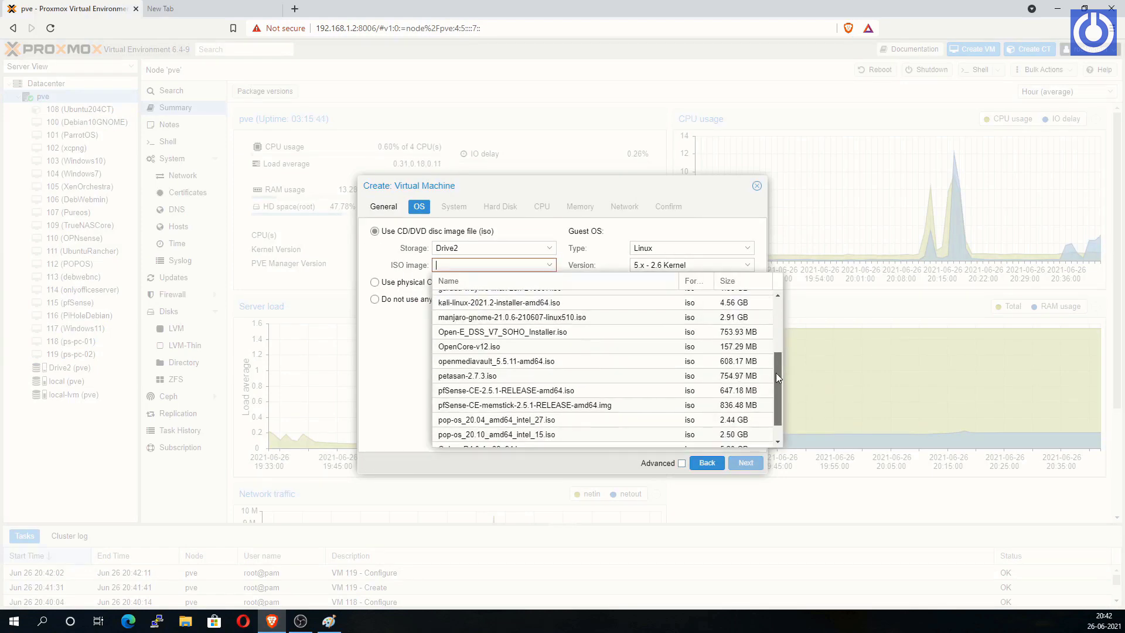
left_click(615, 376)
Step: Choose Standard VGA graphics and a SATA disk on Drive2 storage
left_click(744, 462)
left_click(535, 231)
left_click(535, 253)
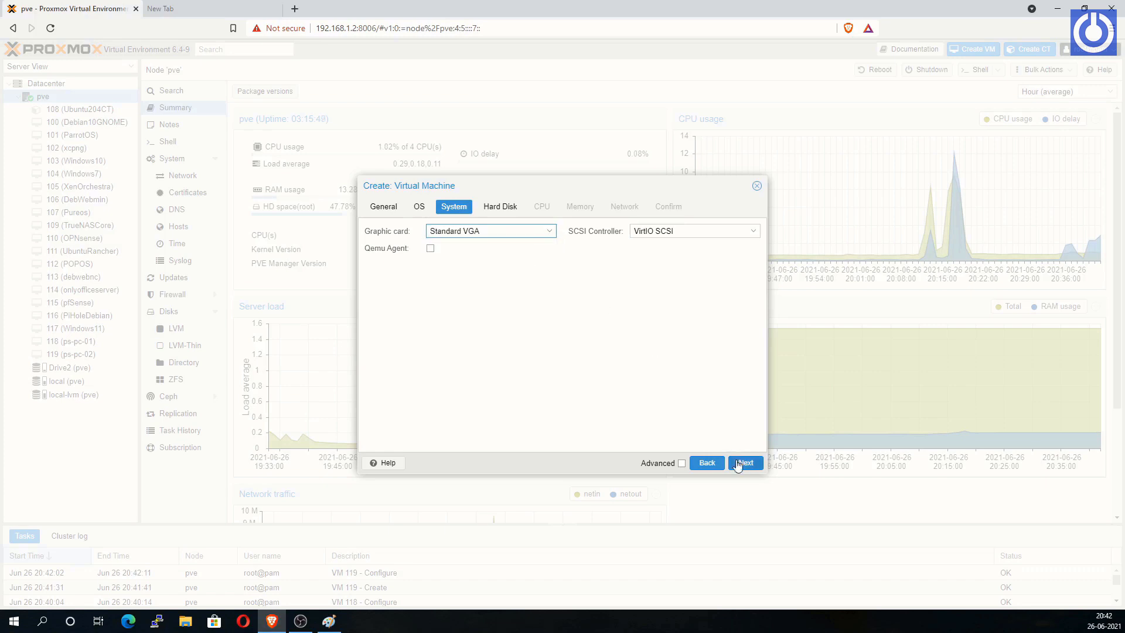
left_click(737, 462)
left_click(508, 233)
left_click(501, 257)
left_click(510, 249)
left_click(482, 280)
left_click_drag(453, 266, 415, 272)
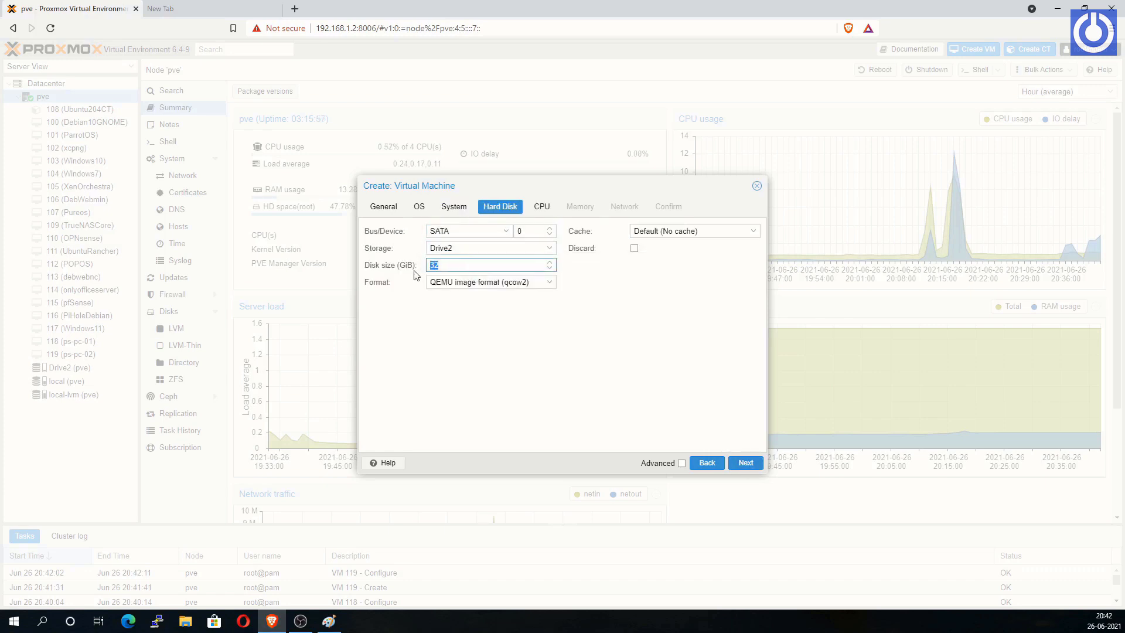
Step: Keep default CPU, memory and network settings and finish creating VM 120
left_click(746, 463)
left_click(452, 250)
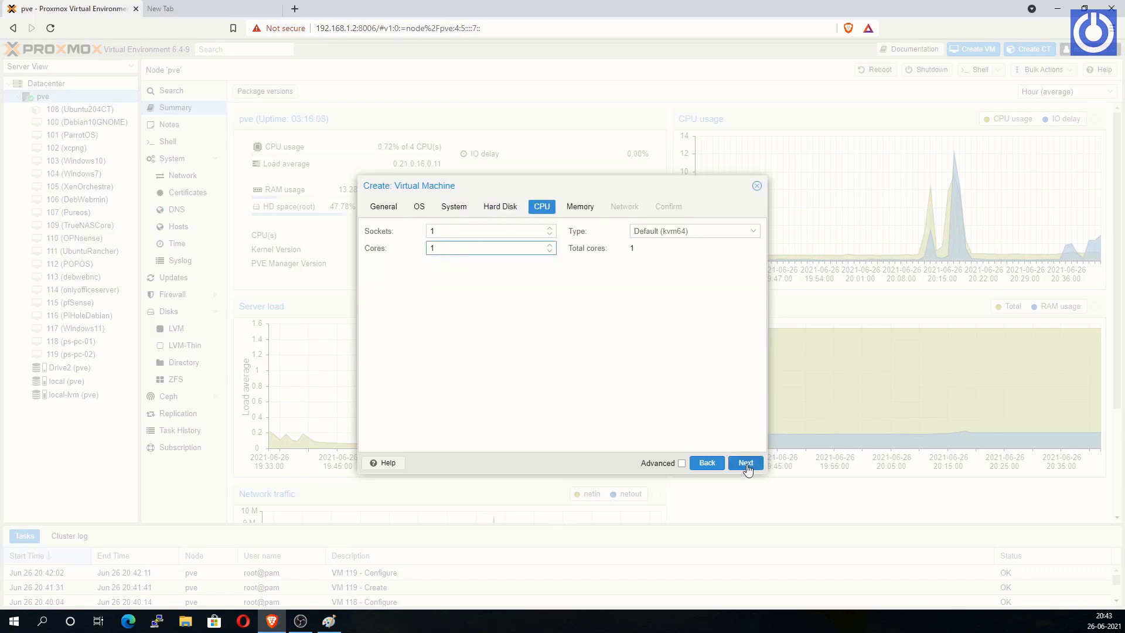
left_click(745, 463)
left_click(745, 463)
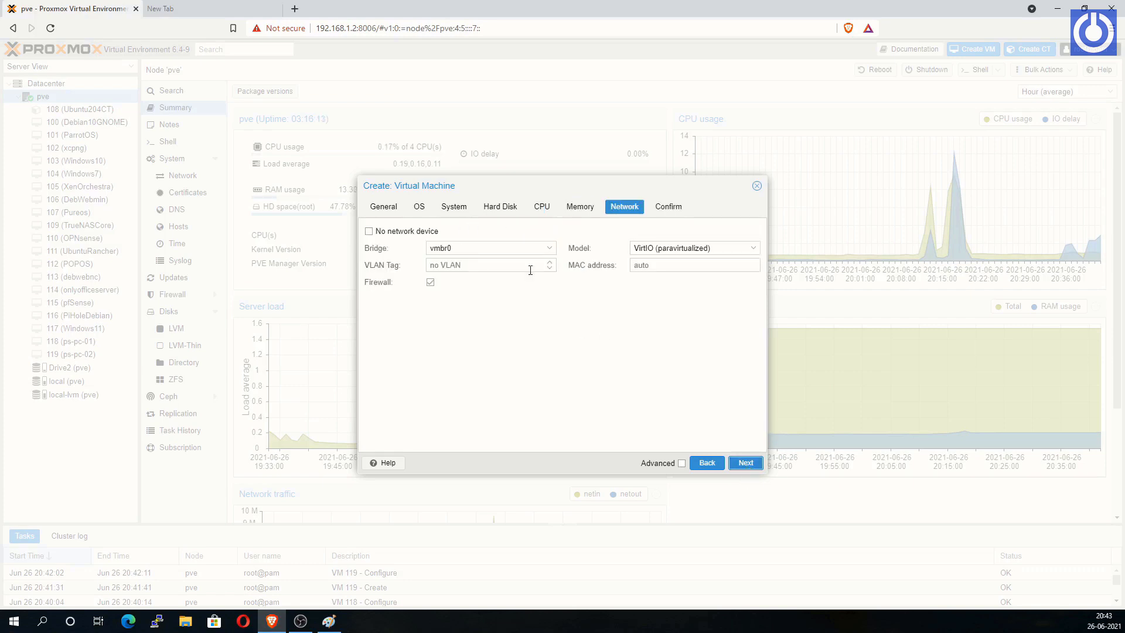
left_click(744, 463)
left_click(747, 465)
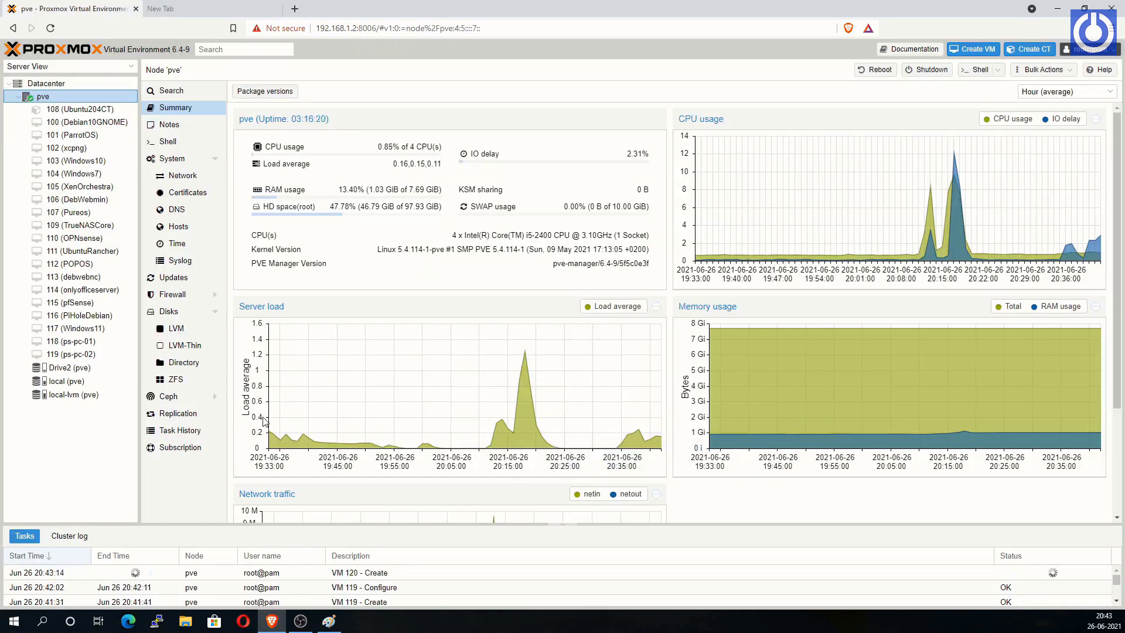
Step: Add a second 60 GB hard disk on Drive2 storage to VM 120
left_click(97, 371)
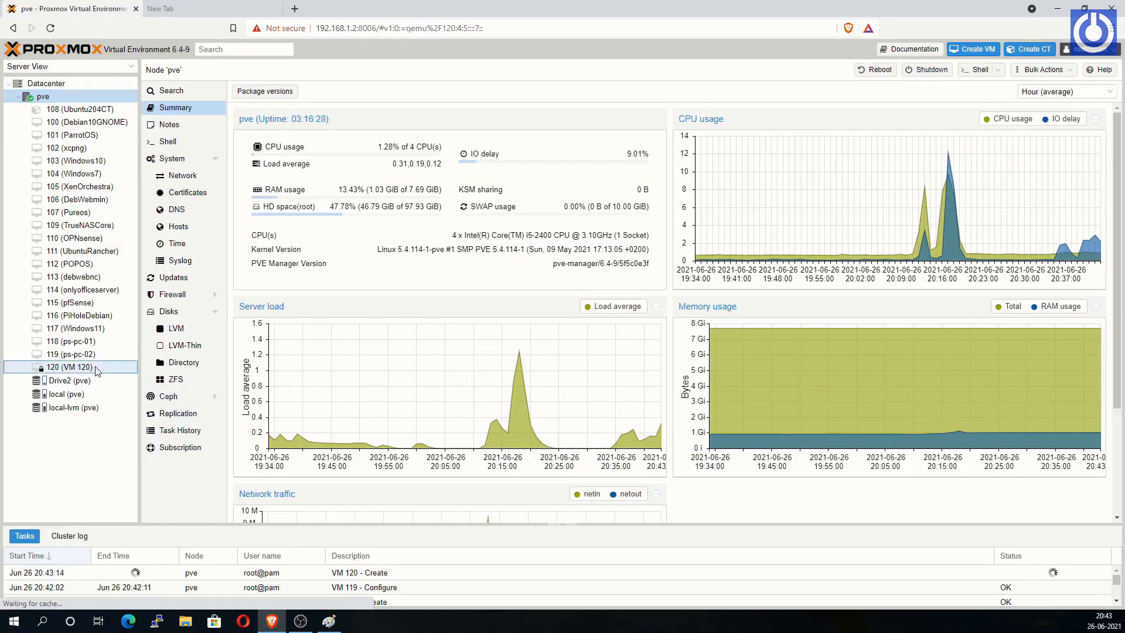
left_click(237, 91)
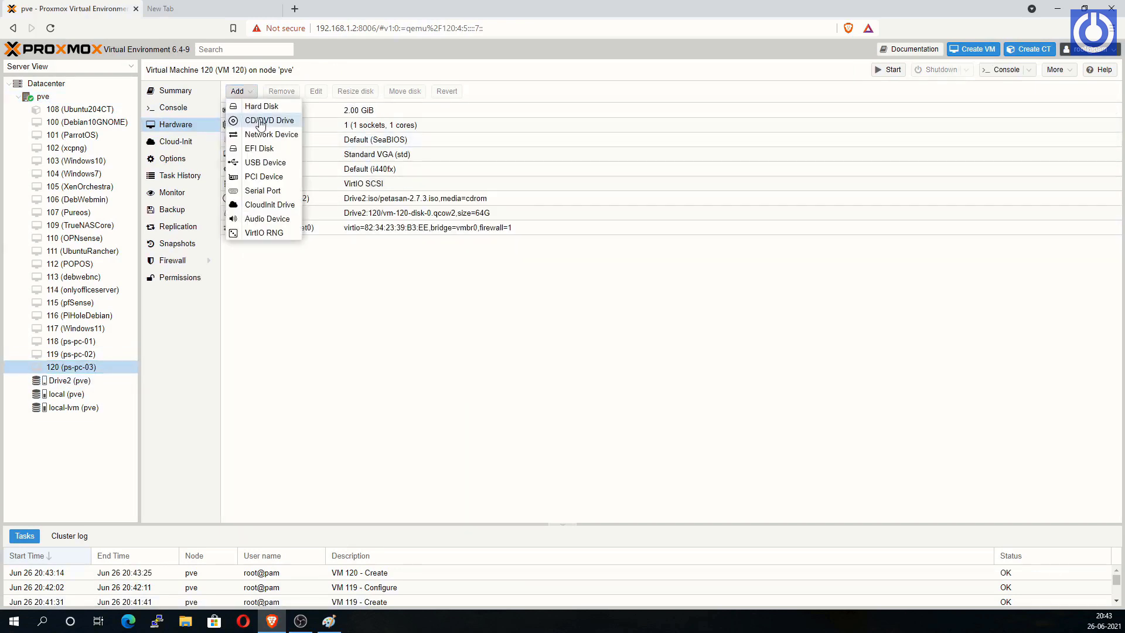
left_click(261, 106)
left_click(520, 314)
left_click(523, 342)
key("Tab")
type("60")
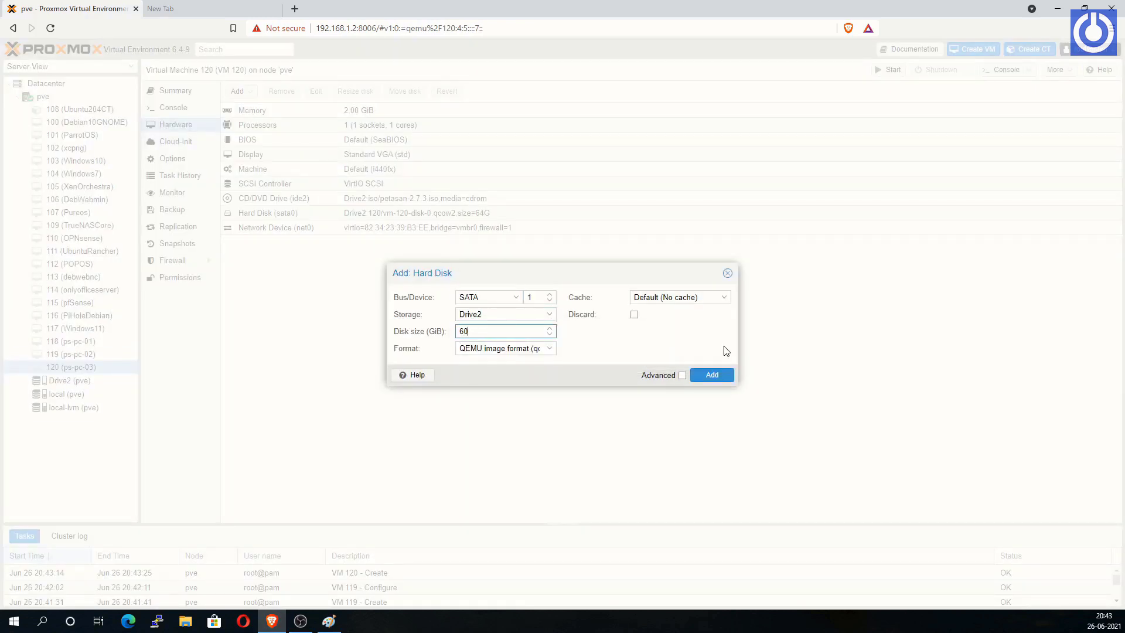
left_click(712, 375)
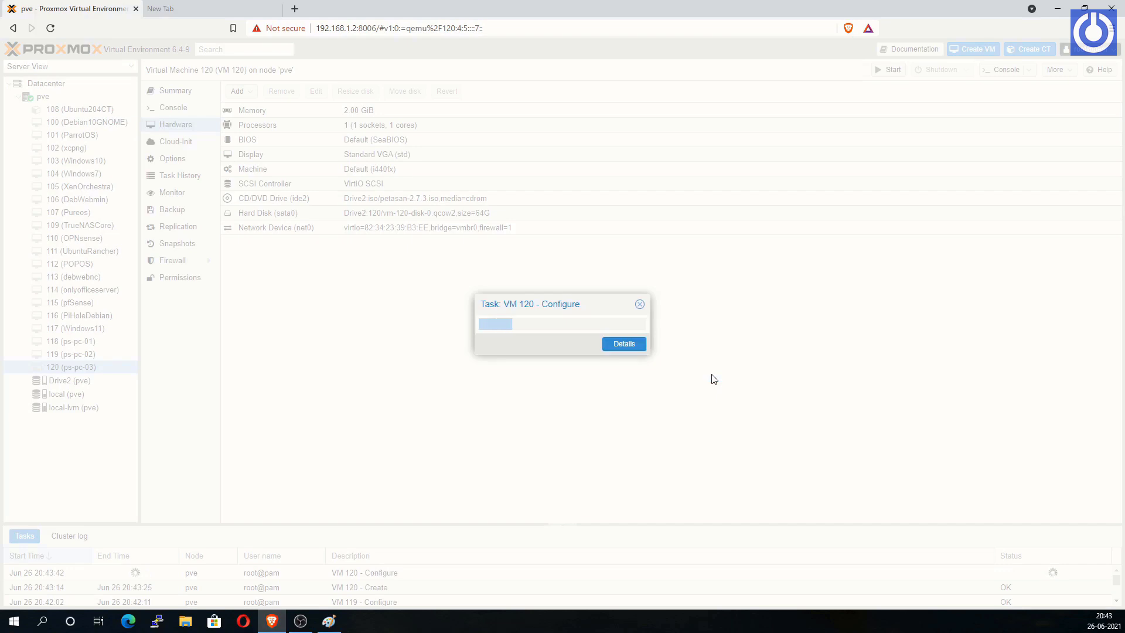
Step: Open VM 118 ps-pc-01's console and power the VM on
left_click(90, 345)
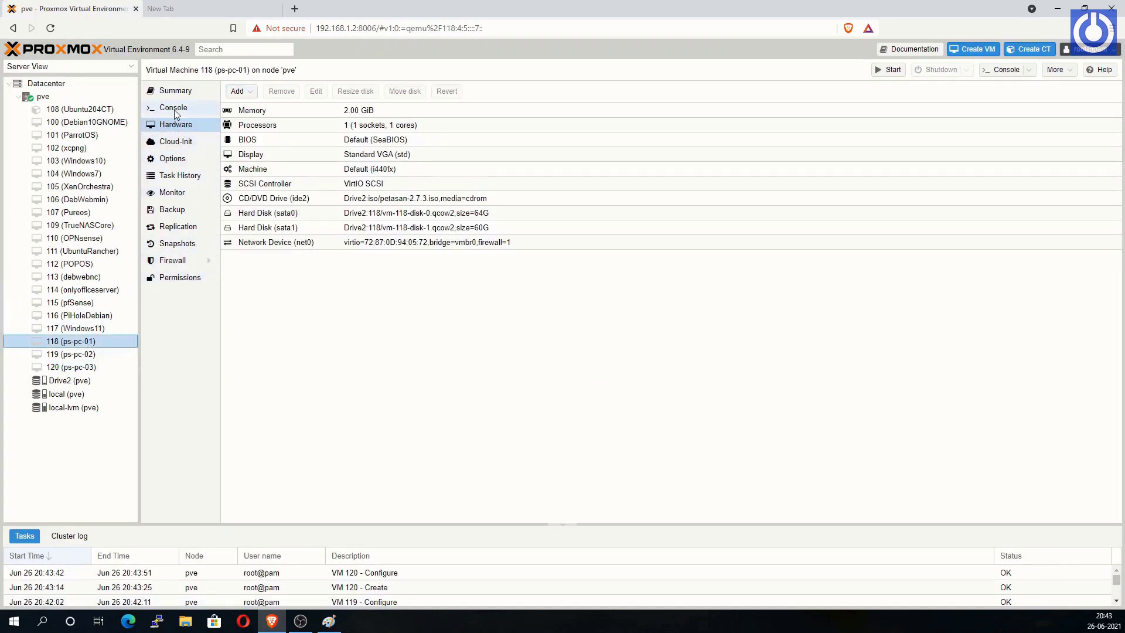
left_click(176, 111)
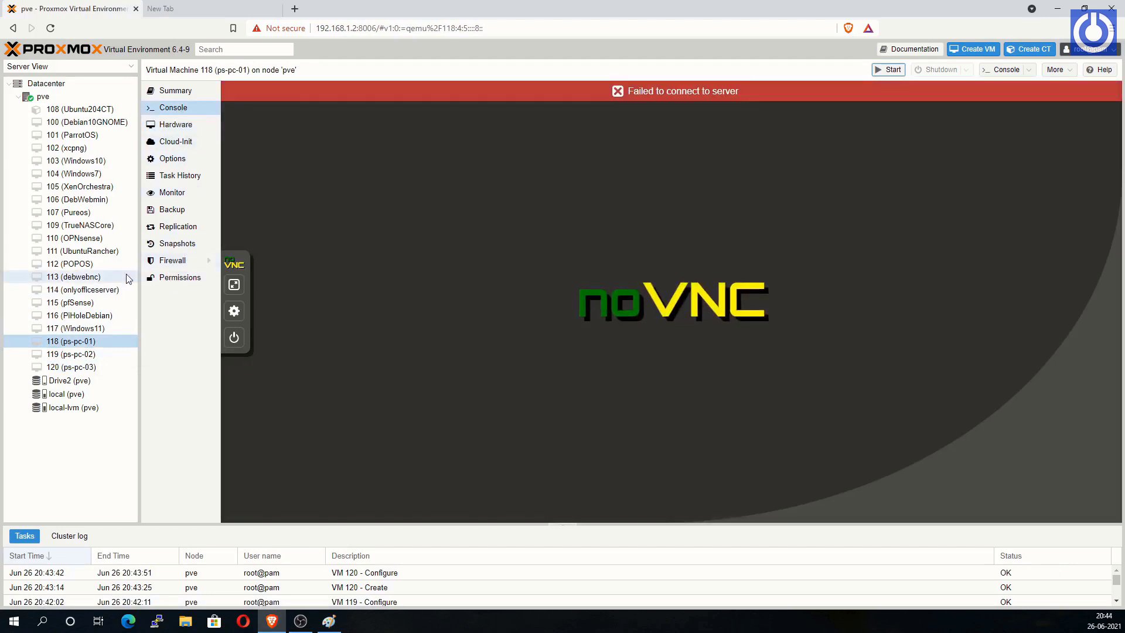
right_click(72, 343)
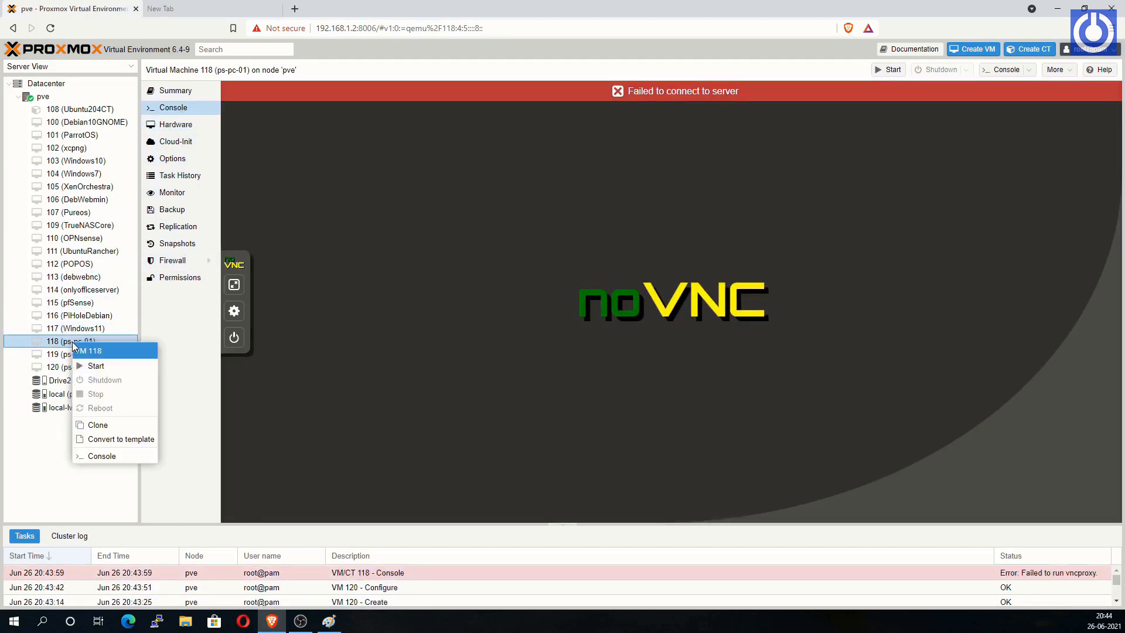
left_click(95, 367)
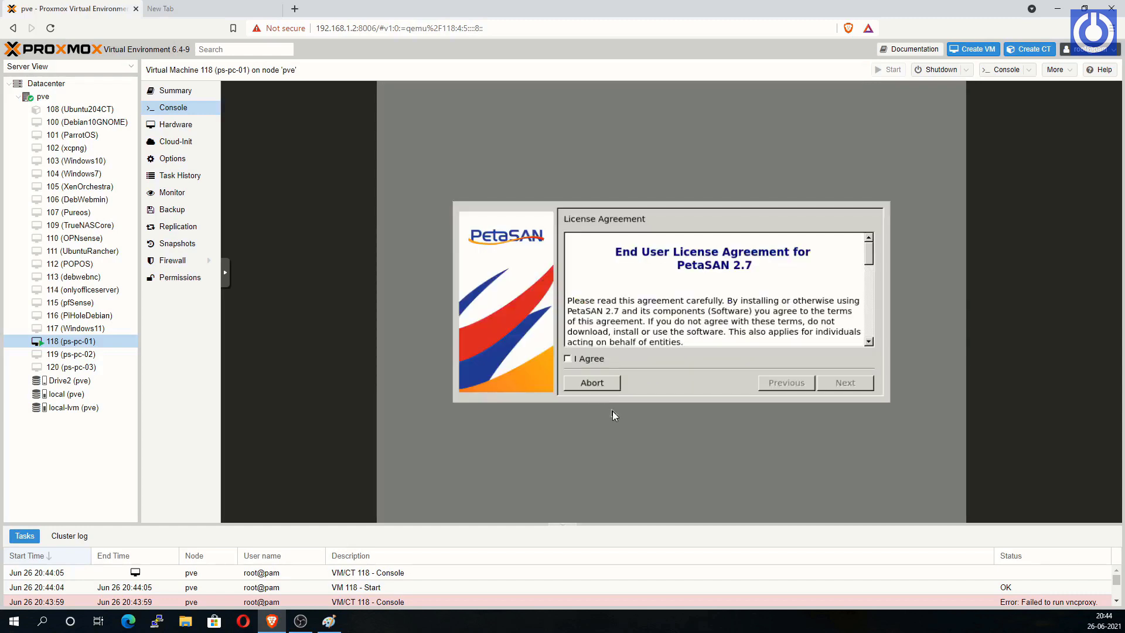
Step: Accept the PetaSAN licence agreement and set the hostname to ps-pc-01
left_click(568, 359)
left_click(853, 388)
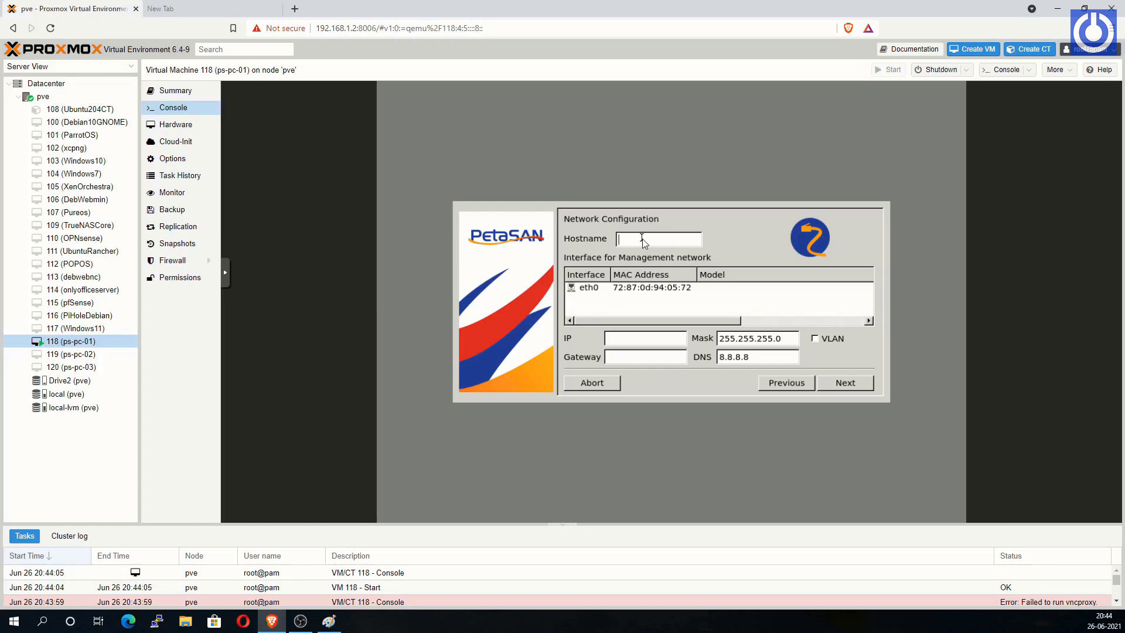
type("ps-pc-01")
Step: Use eth0 as the management interface with IP 192.168.1.151 and continue
left_click(604, 290)
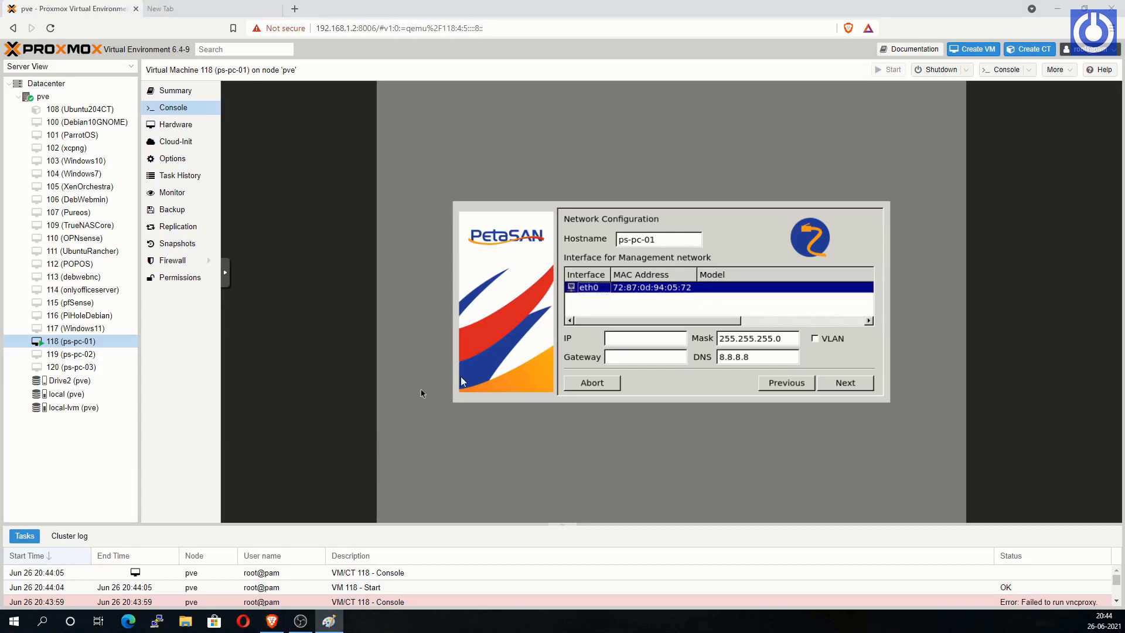
left_click(632, 339)
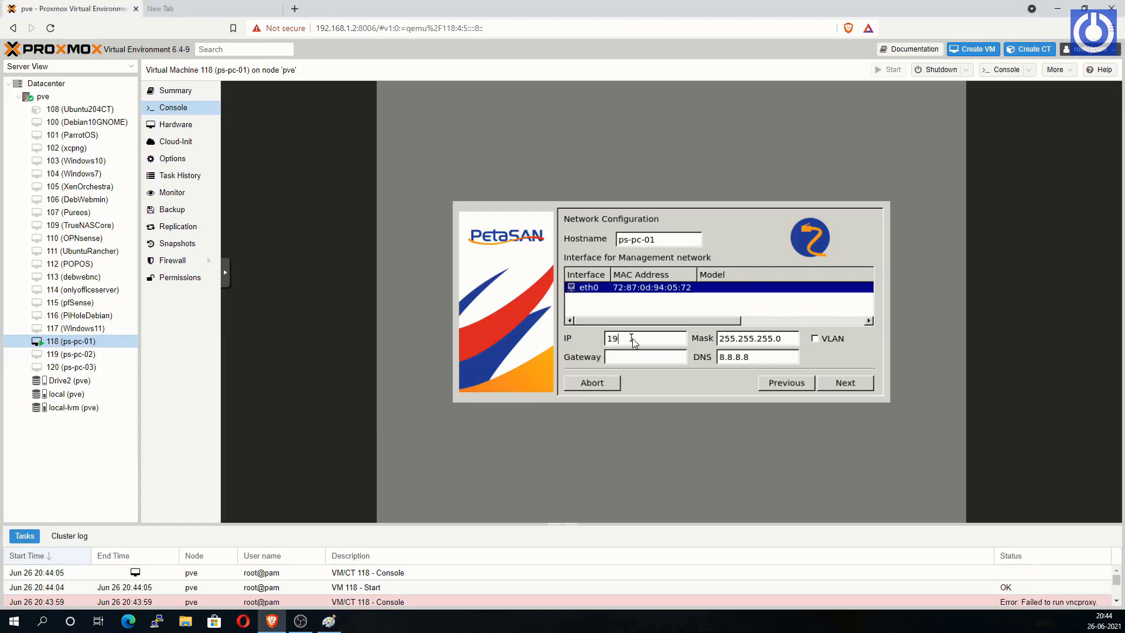
type("192.168.1.151")
left_click(847, 390)
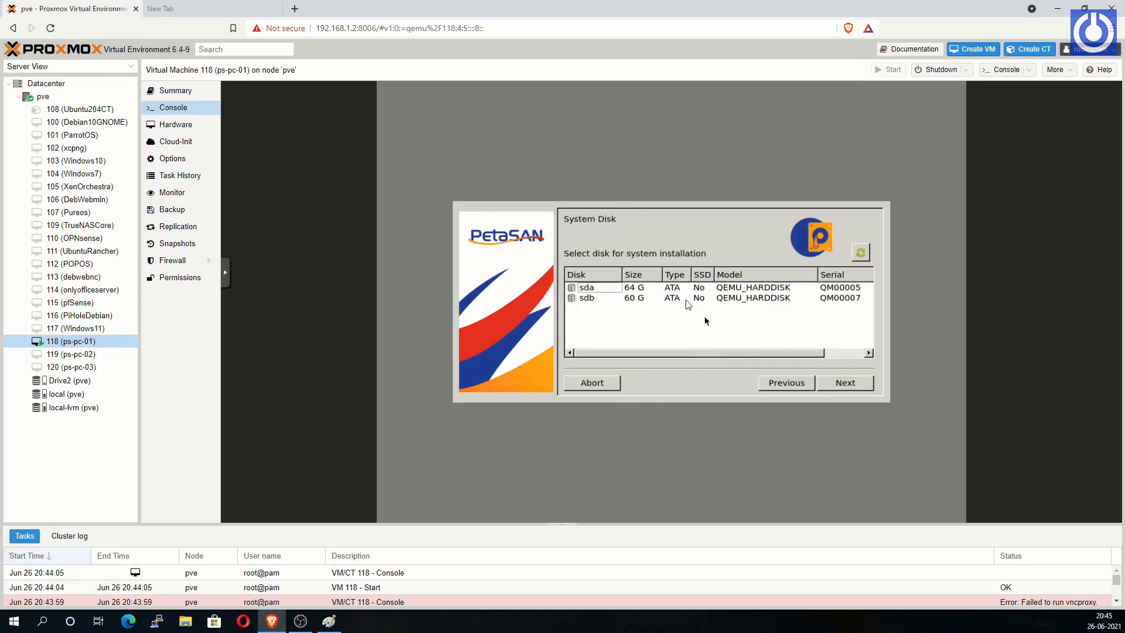
Step: Install onto the 64 G sda disk with time zone Asia/Kolkata, then start installation from the summary
left_click(638, 289)
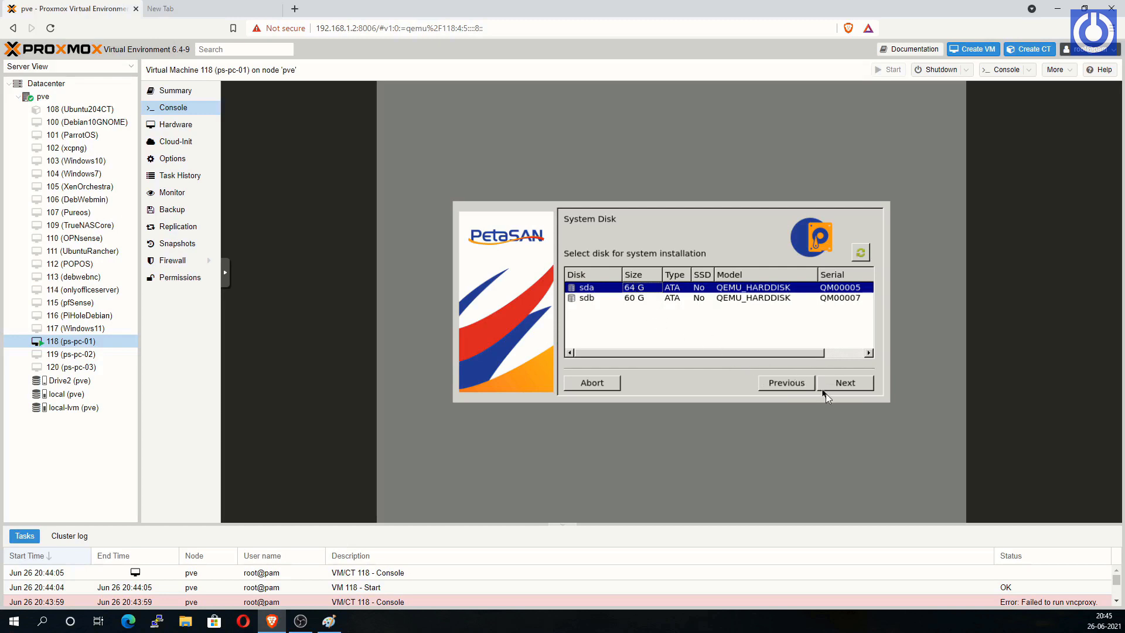
left_click(853, 387)
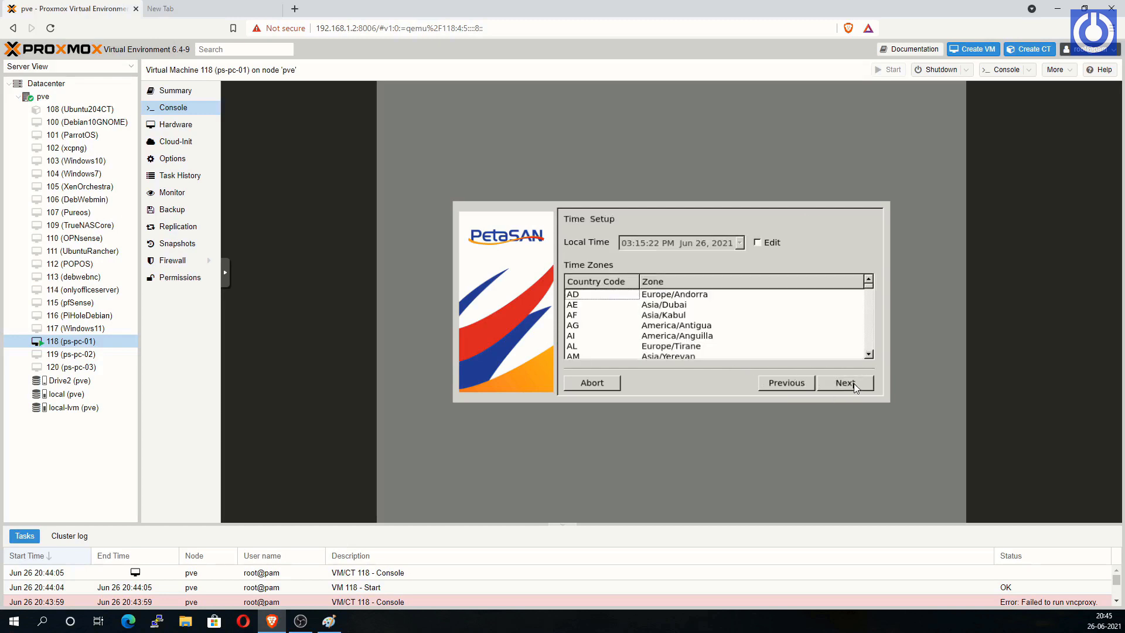
left_click(869, 354)
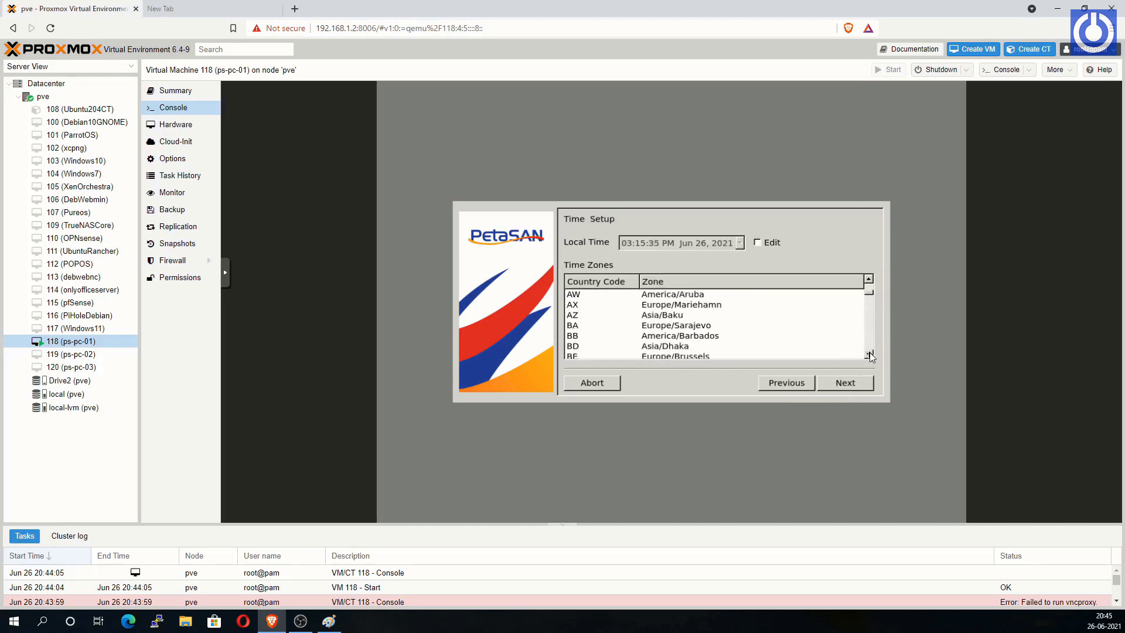
left_click_drag(870, 355, 870, 355)
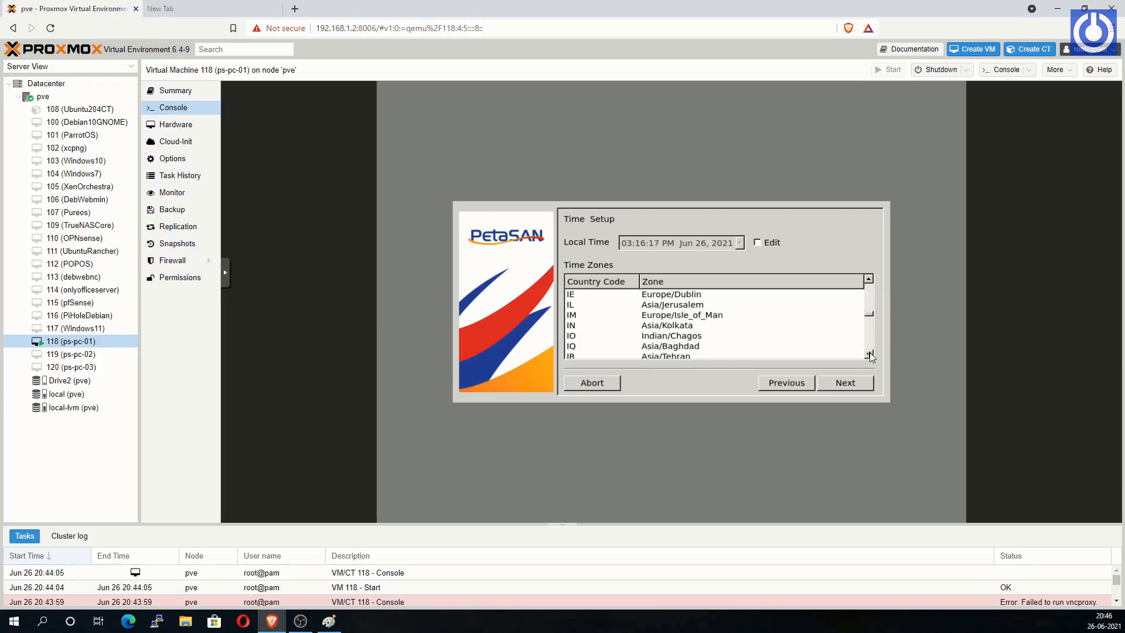
left_click(667, 326)
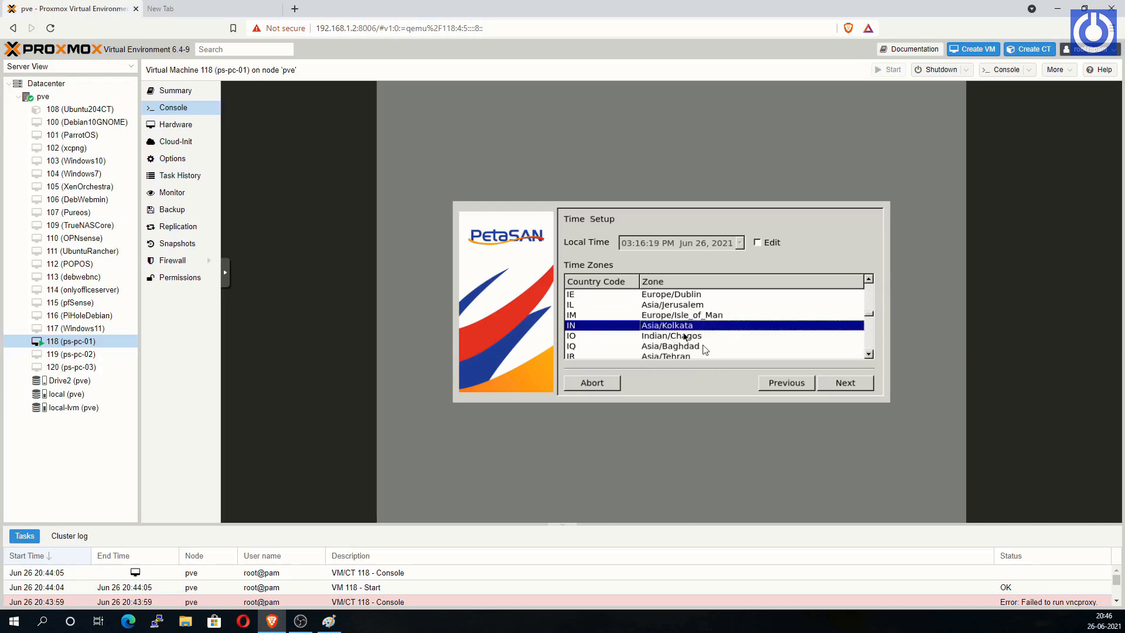
left_click(850, 384)
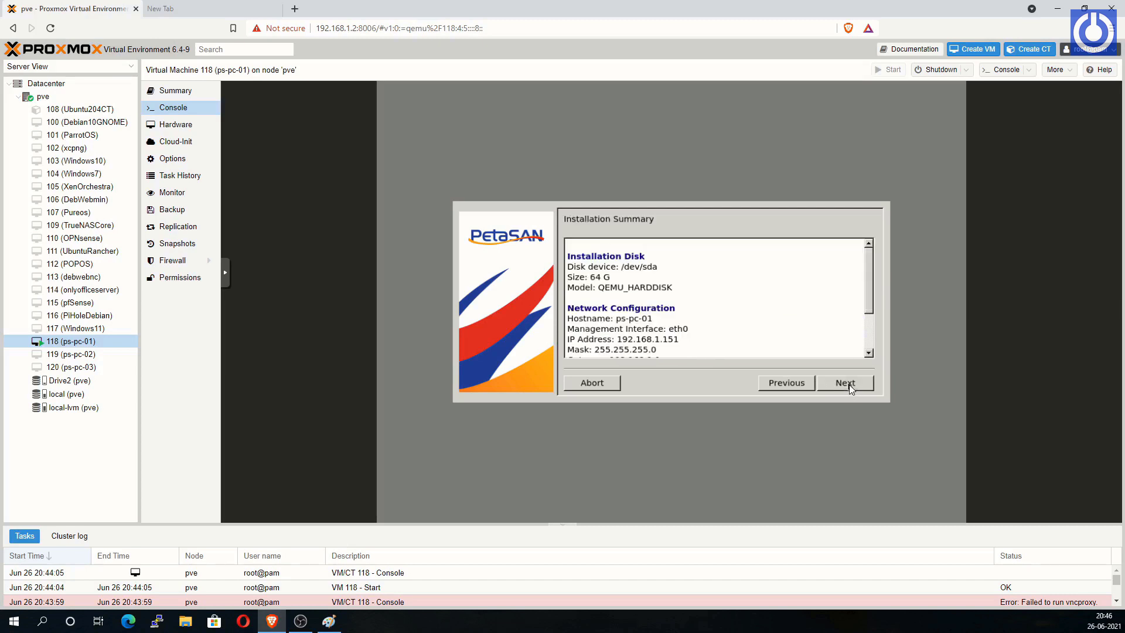
left_click_drag(865, 309, 869, 262)
left_click(847, 389)
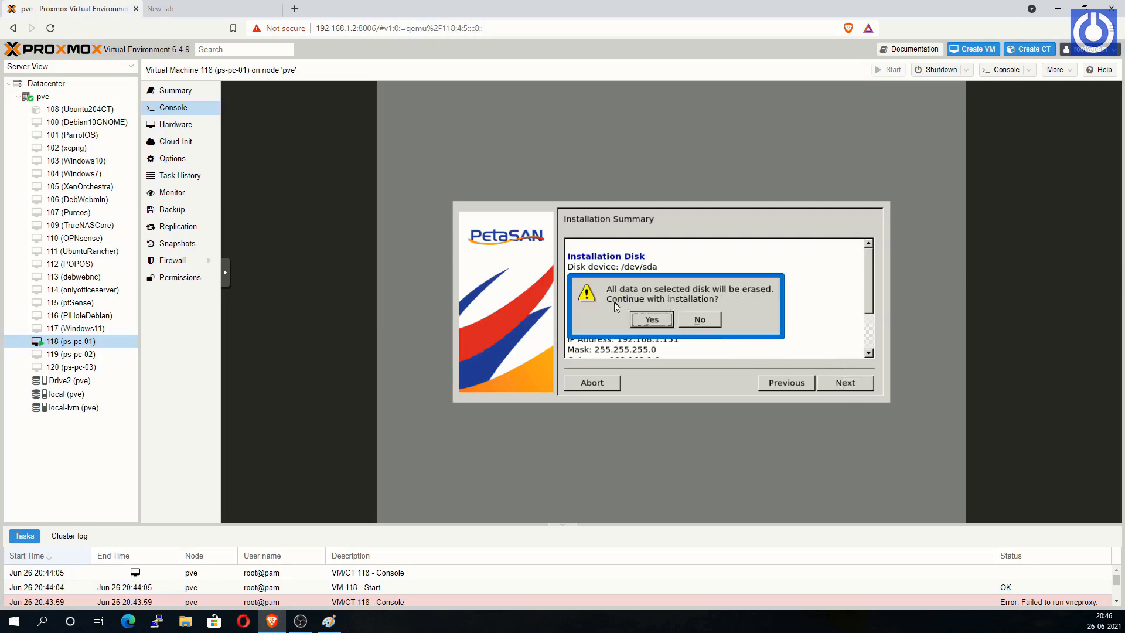
Step: Confirm erasing /dev/sda, then reboot ps-pc-01 once installation succeeds
left_click(660, 324)
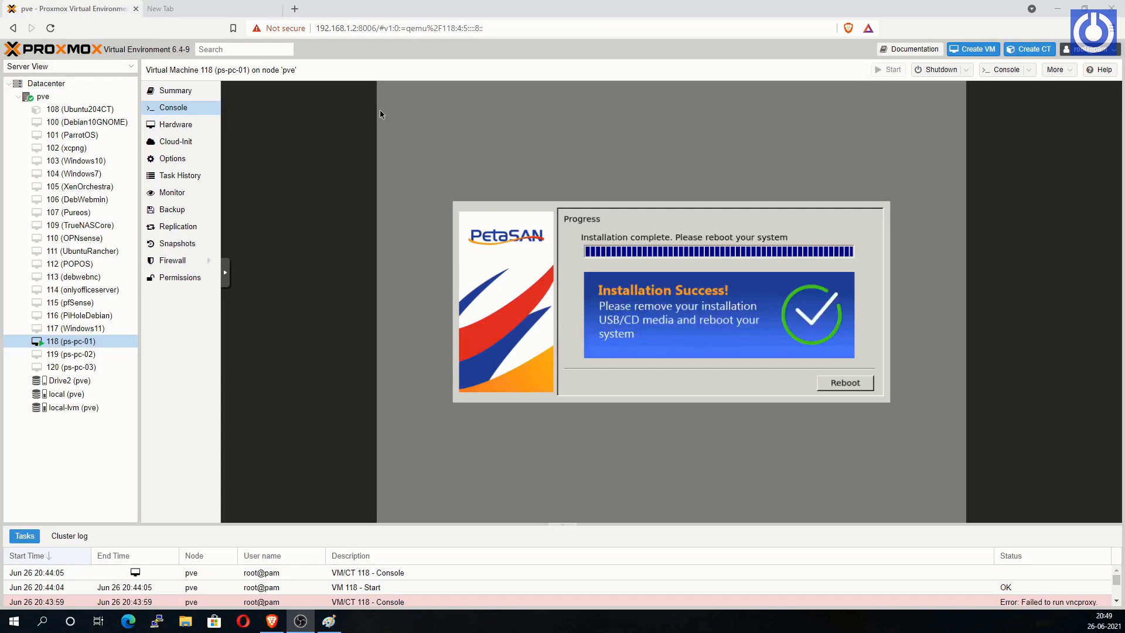
left_click(846, 387)
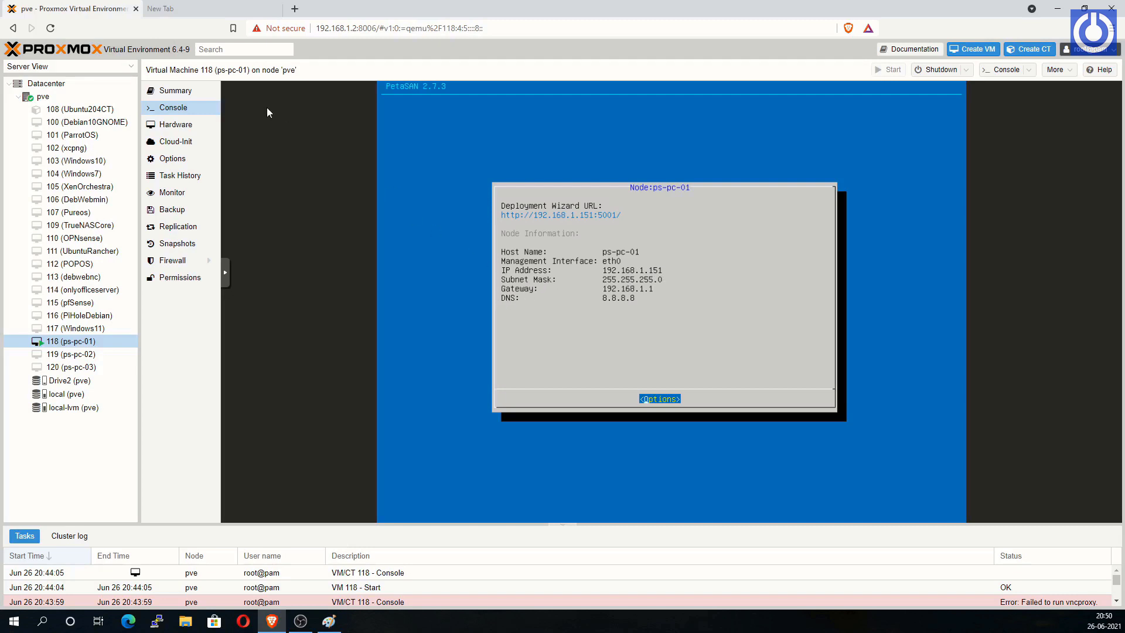
Step: Switch to the empty new browser tab beside the Proxmox tab
left_click(222, 9)
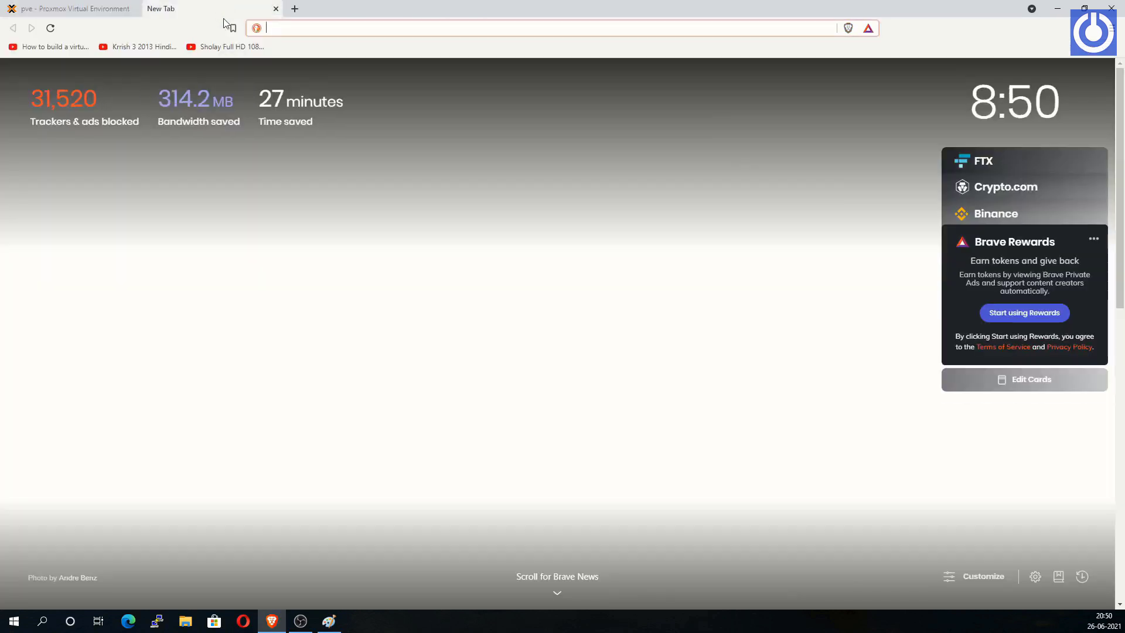
Step: Load 192.168.1.151:5001 in the Brave address bar
type("1")
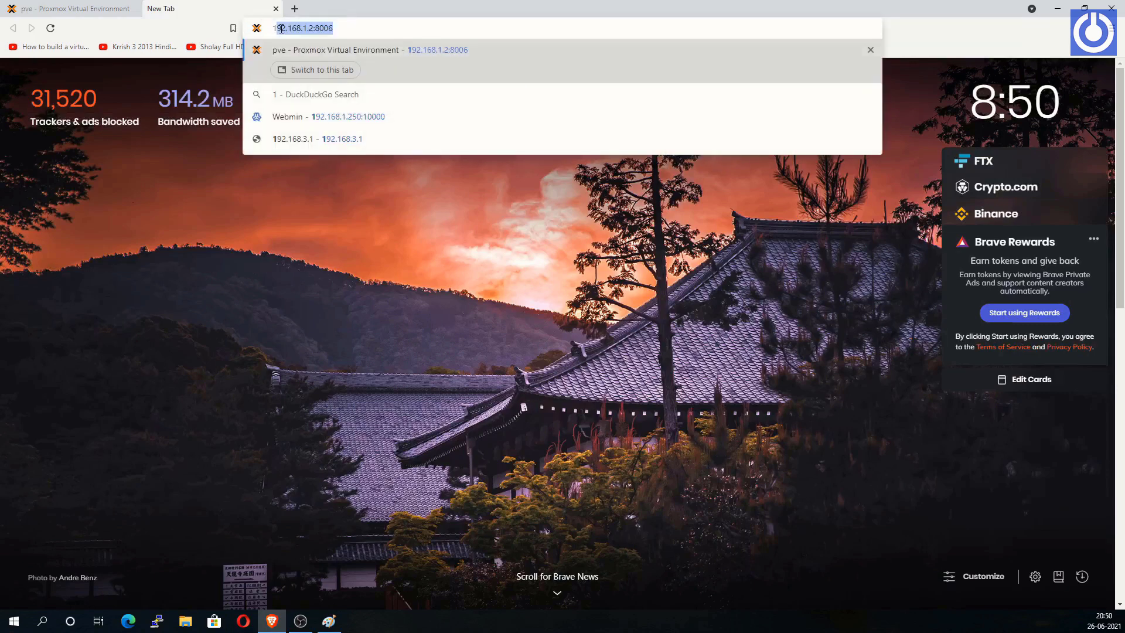
type("92.168")
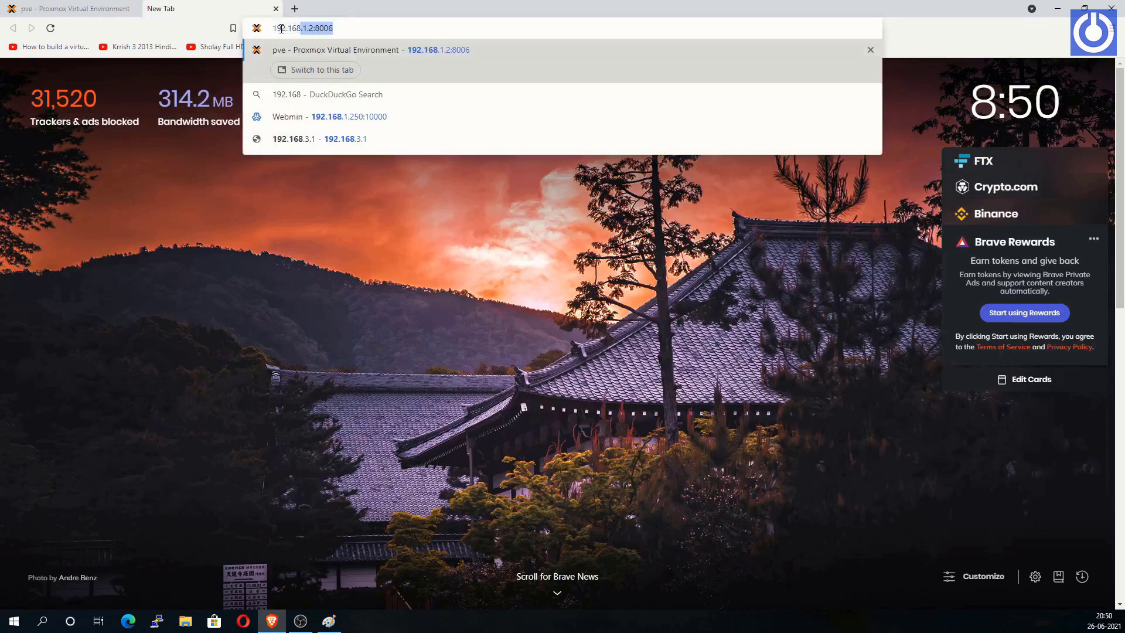
type(".1.151")
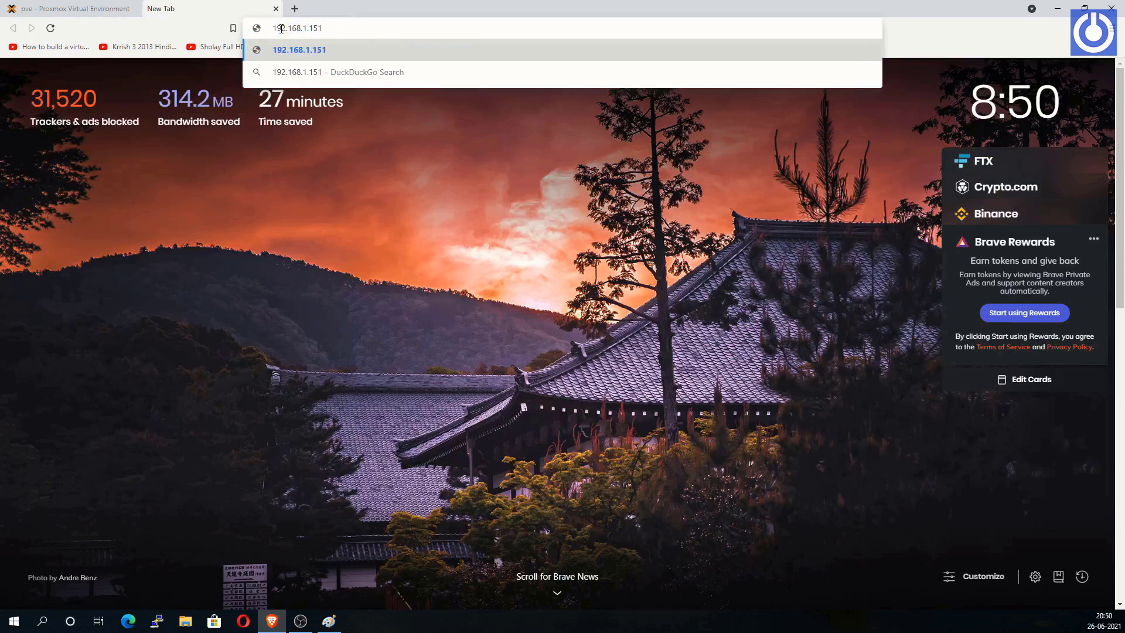
type(":500")
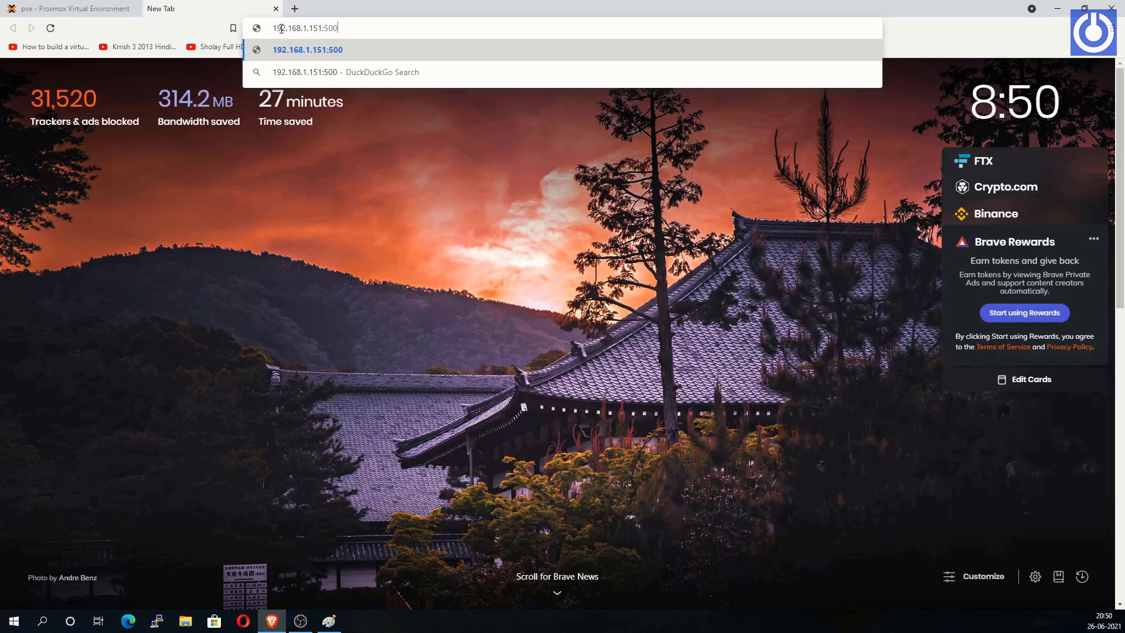
type("1")
key("Return")
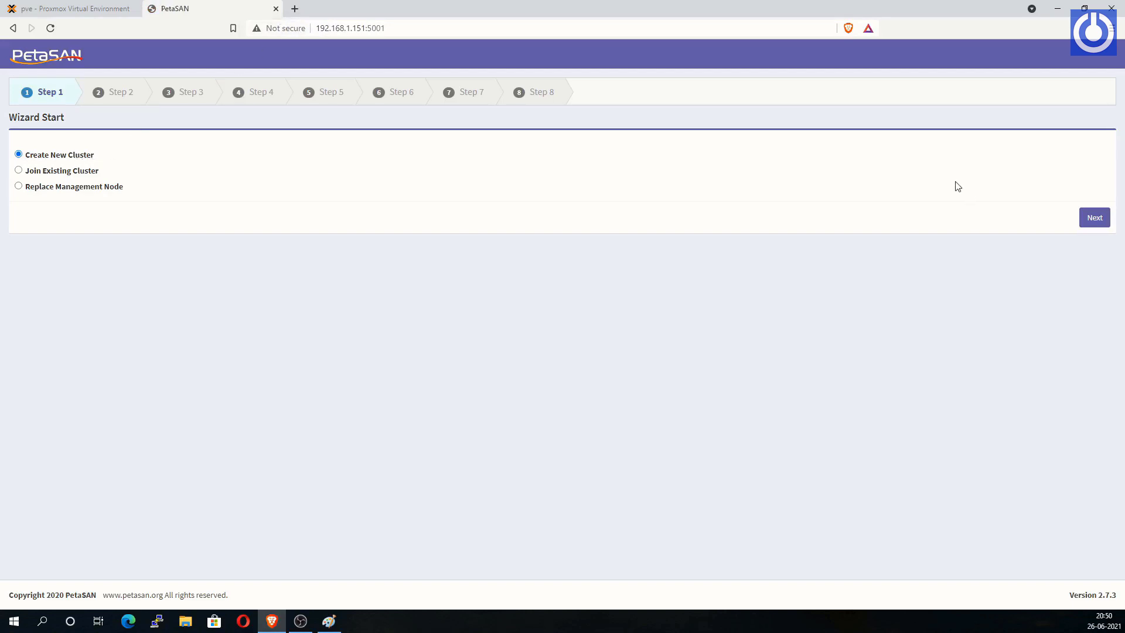
Step: Create new cluster 'learncomputertech', entering and confirming the cluster password
left_click(1092, 220)
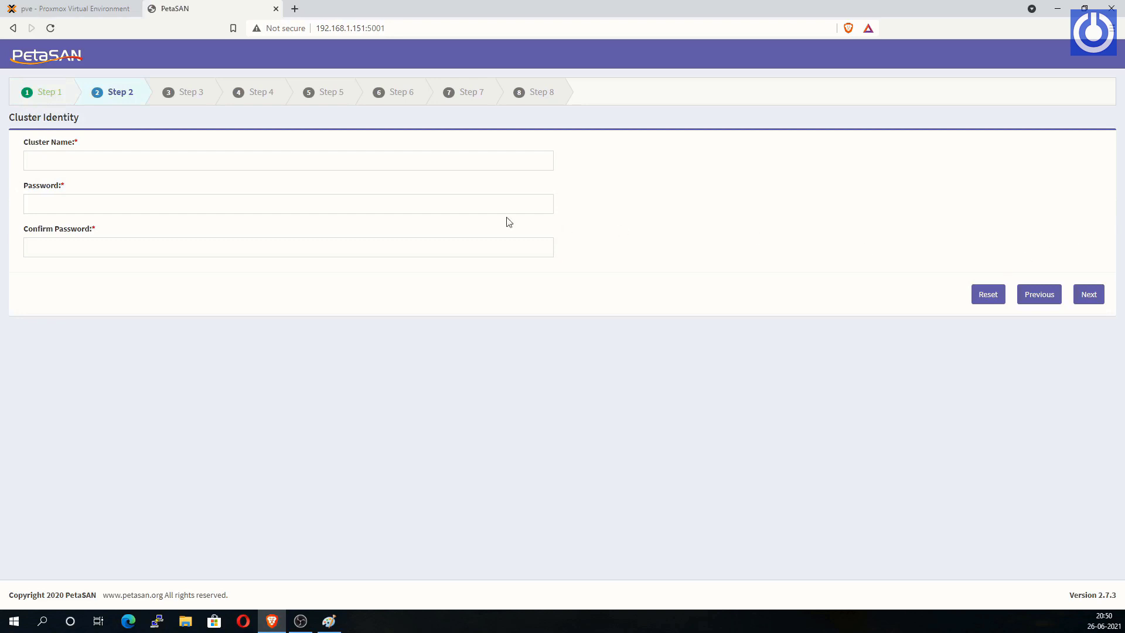
left_click(192, 162)
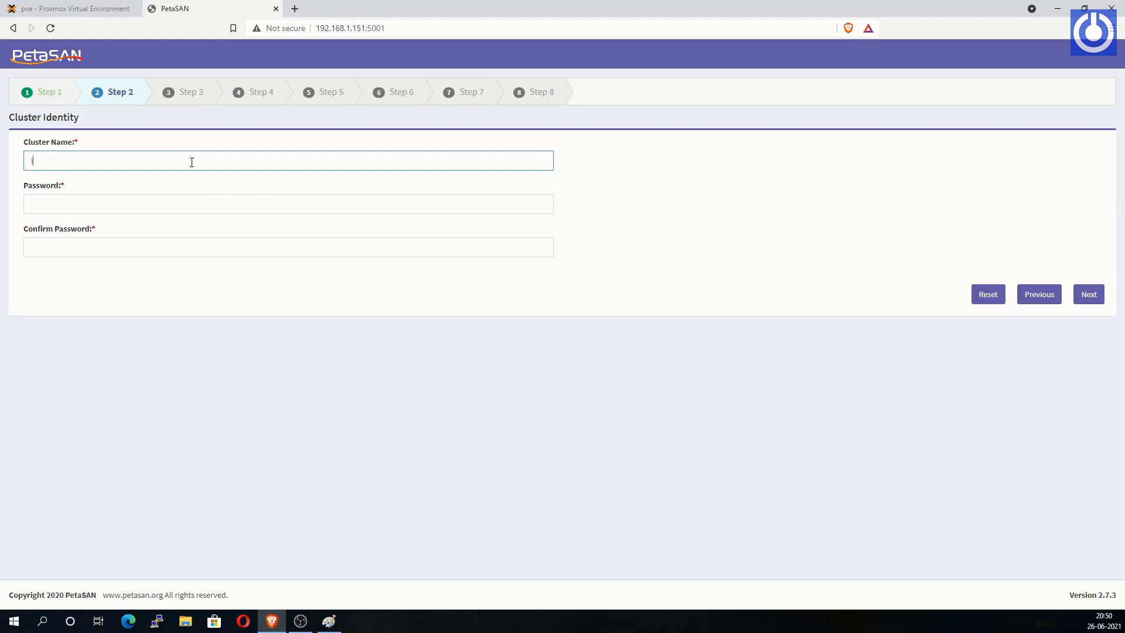
type("learncomputertech")
left_click(147, 198)
type("•")
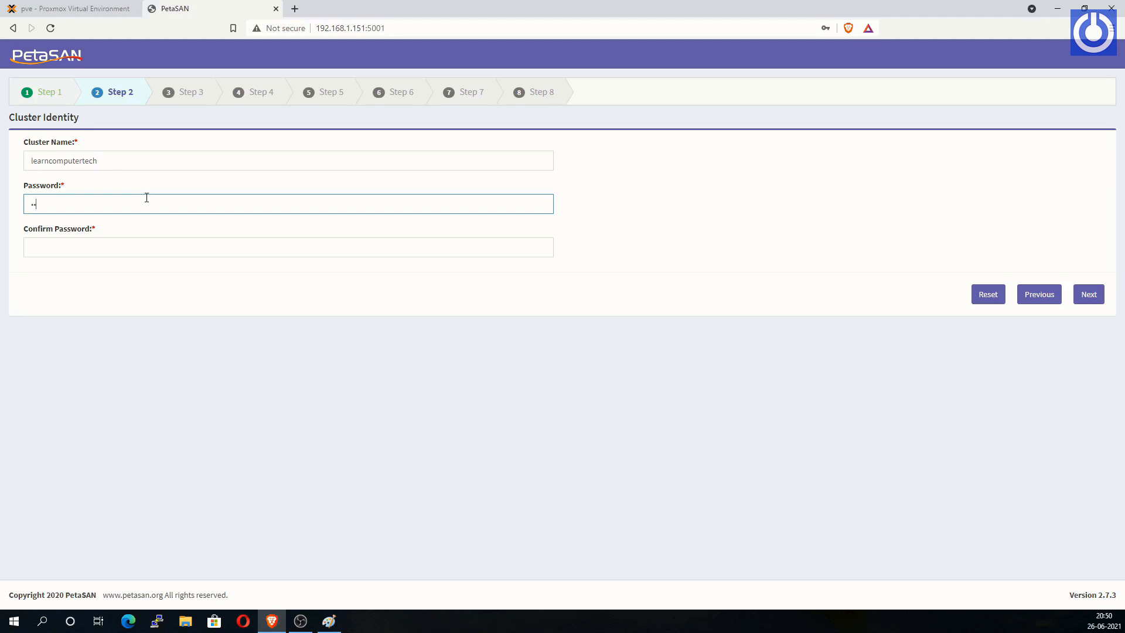
type("•••••••")
left_click(125, 246)
type("••••")
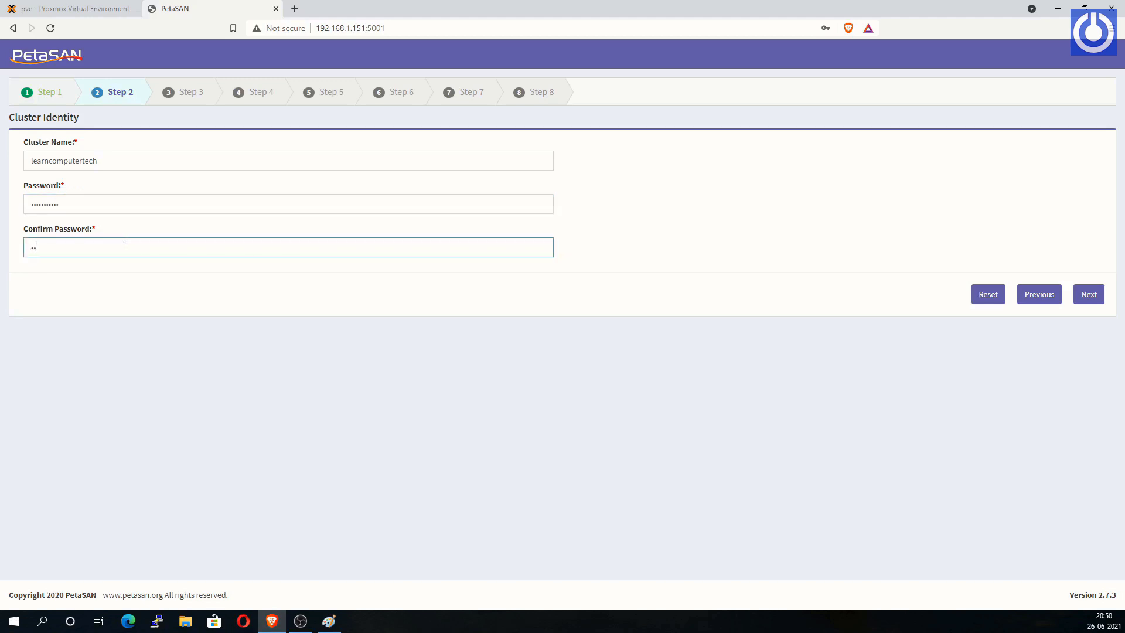
type("••••••")
left_click(1088, 297)
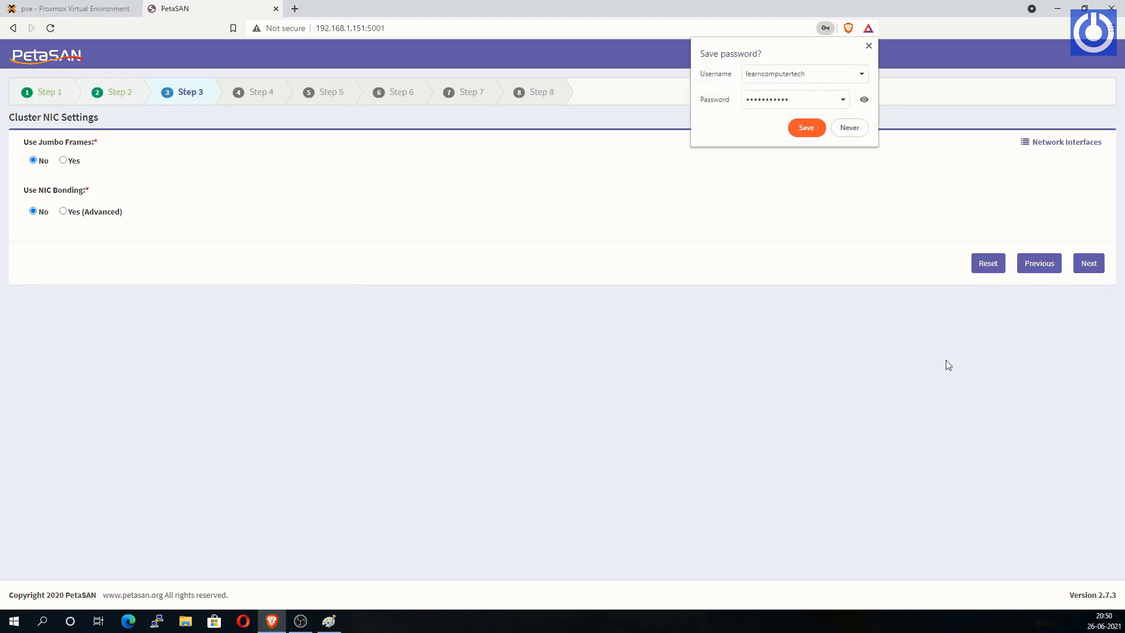
Step: Keep default NIC settings, then set the backend interface to eth0 with base IP 192.168.11.0
left_click(861, 131)
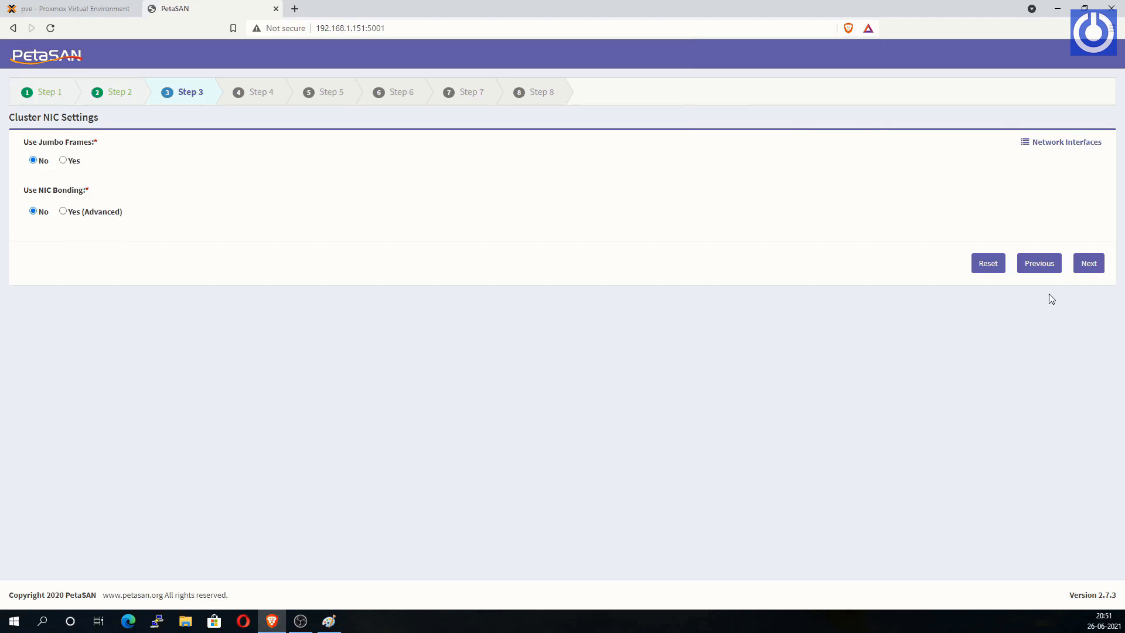
left_click(1088, 264)
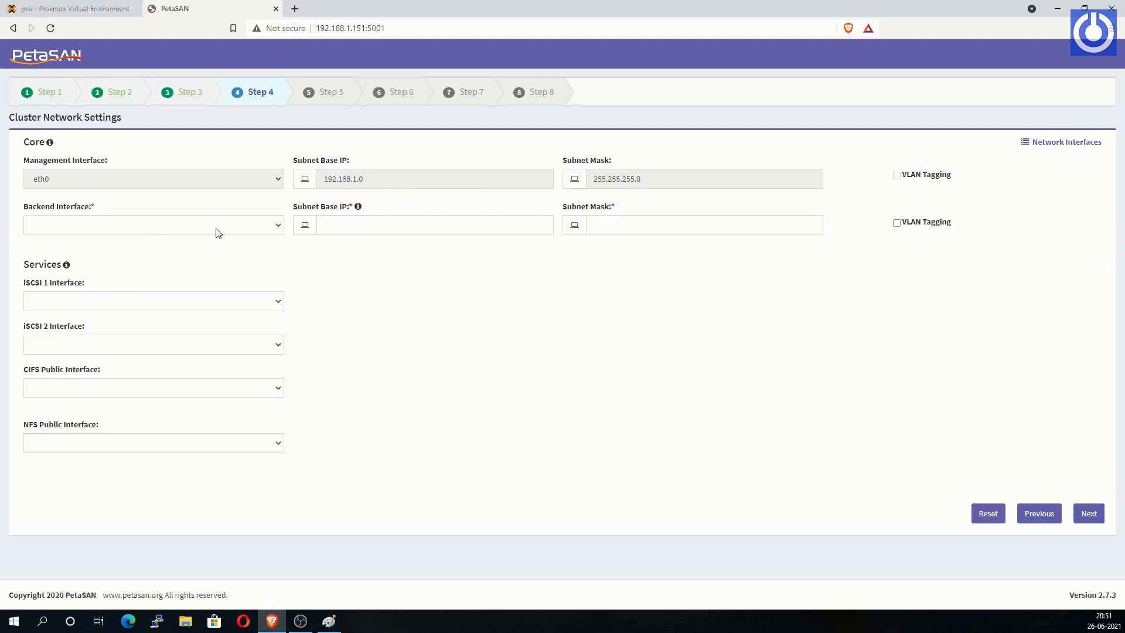
left_click(275, 228)
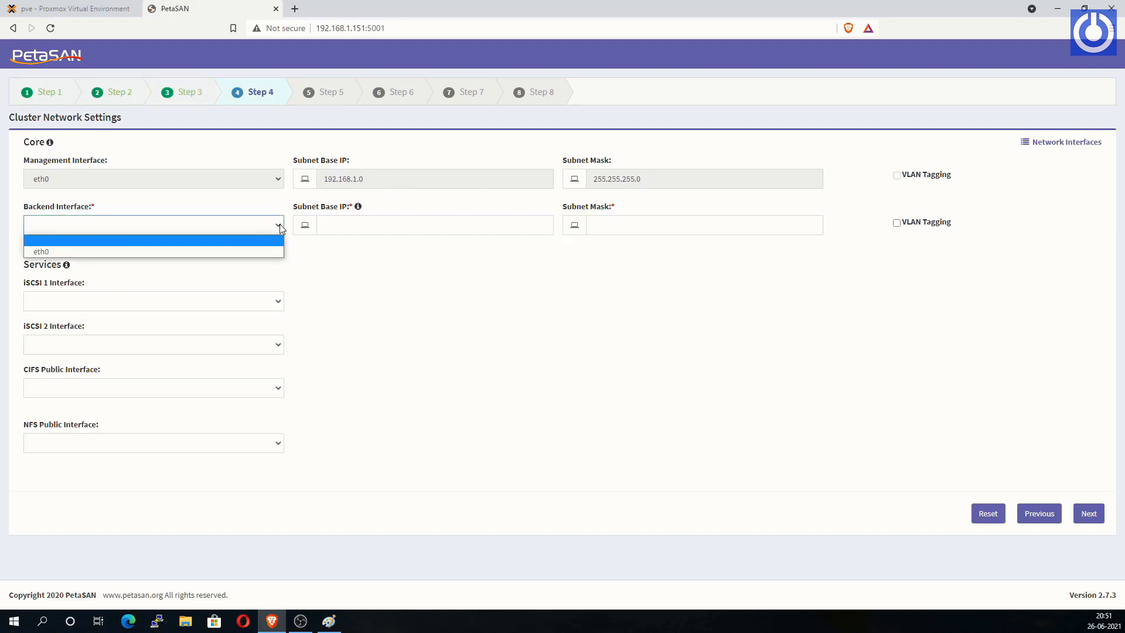
left_click(203, 249)
left_click(332, 226)
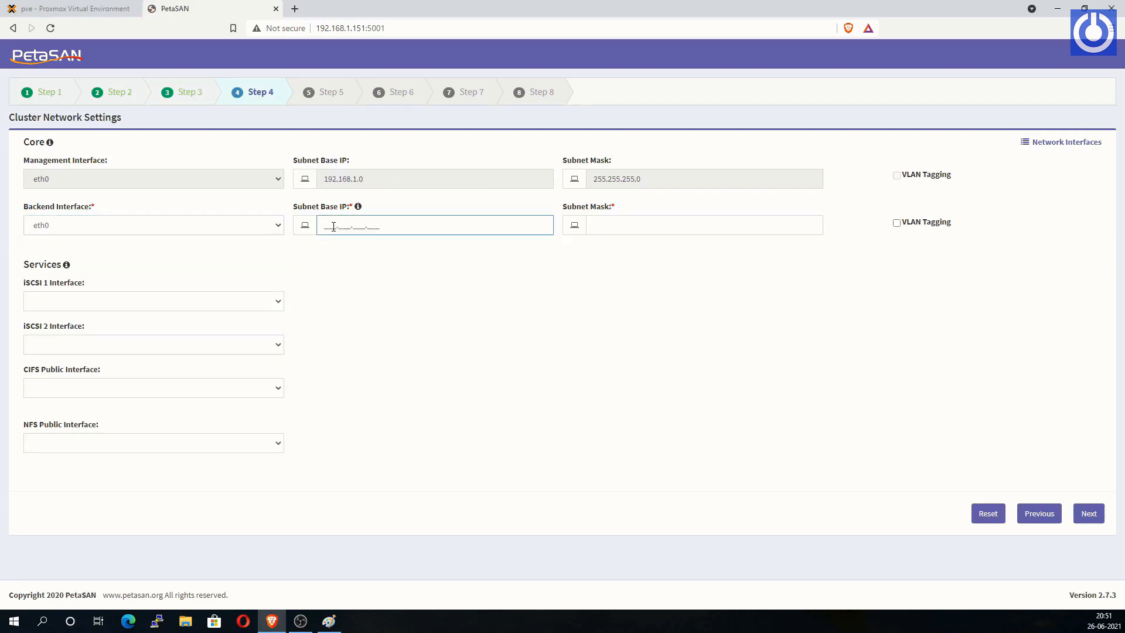
key("alt+Tab")
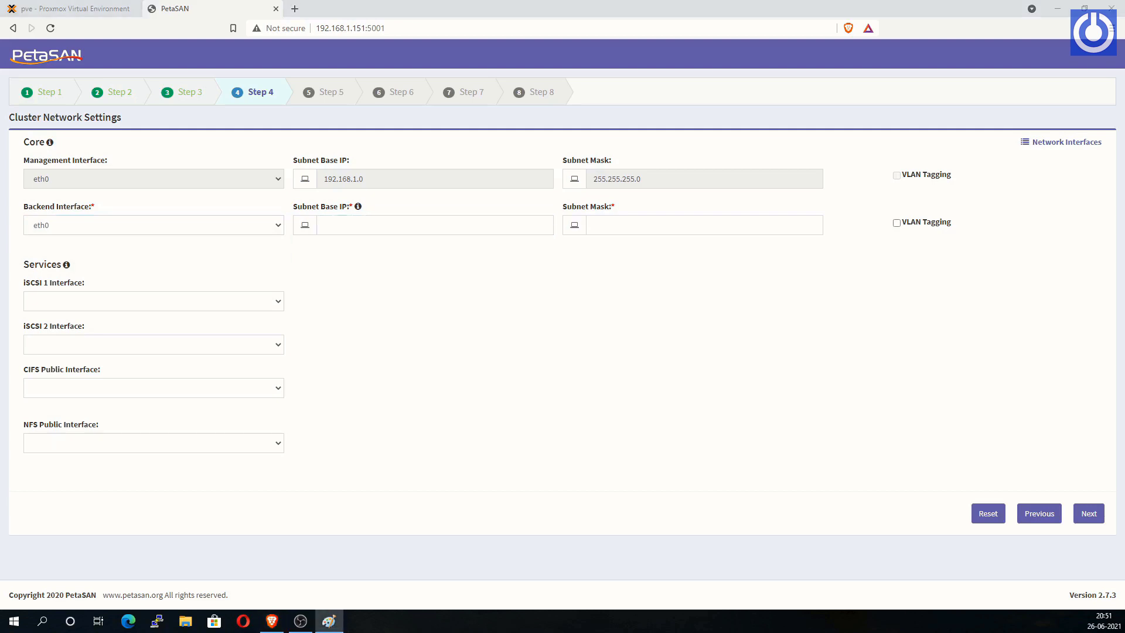
left_click(329, 225)
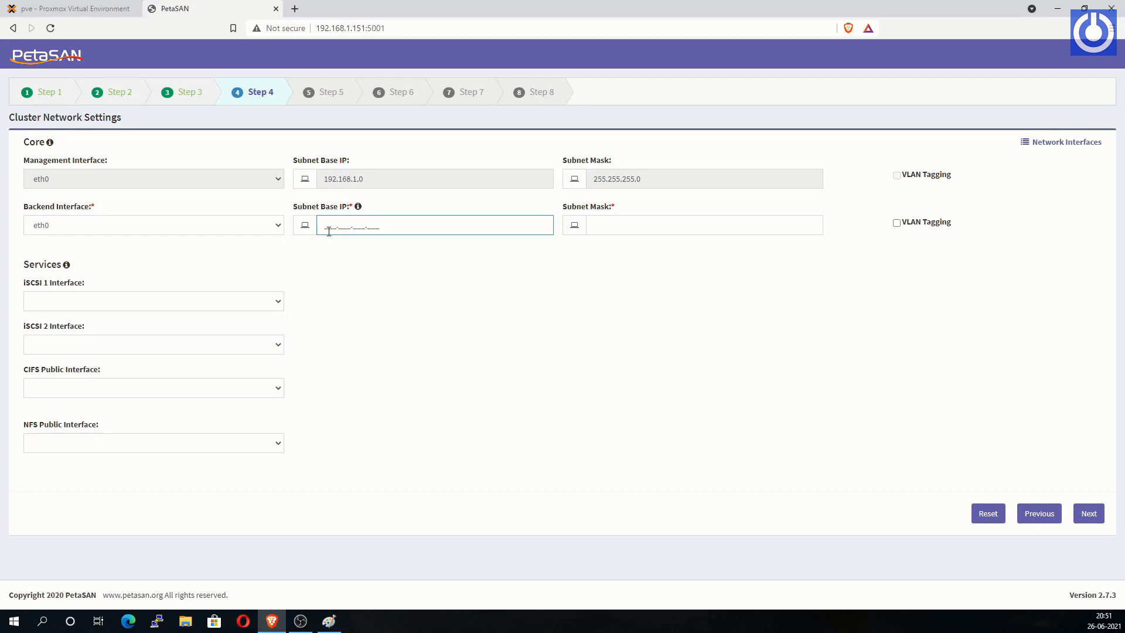
type("192.168.11.0")
Step: Set backend mask 255.255.255.0 and eth0 as the CIFS public interface, then continue
left_click(619, 227)
type("255.")
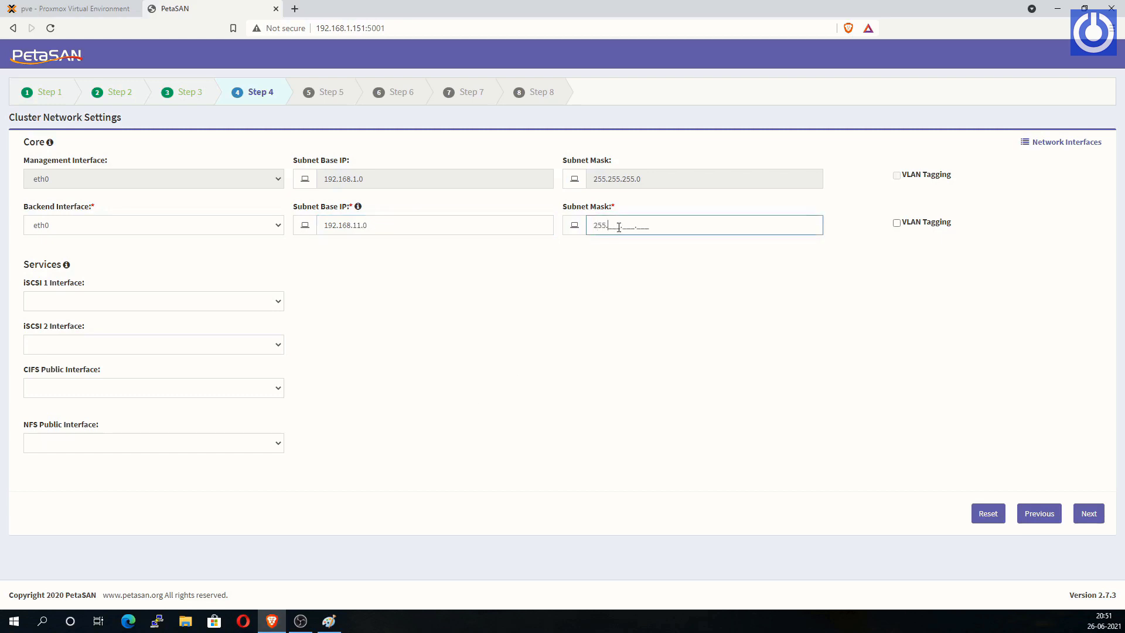
type("255.255.0")
left_click(278, 394)
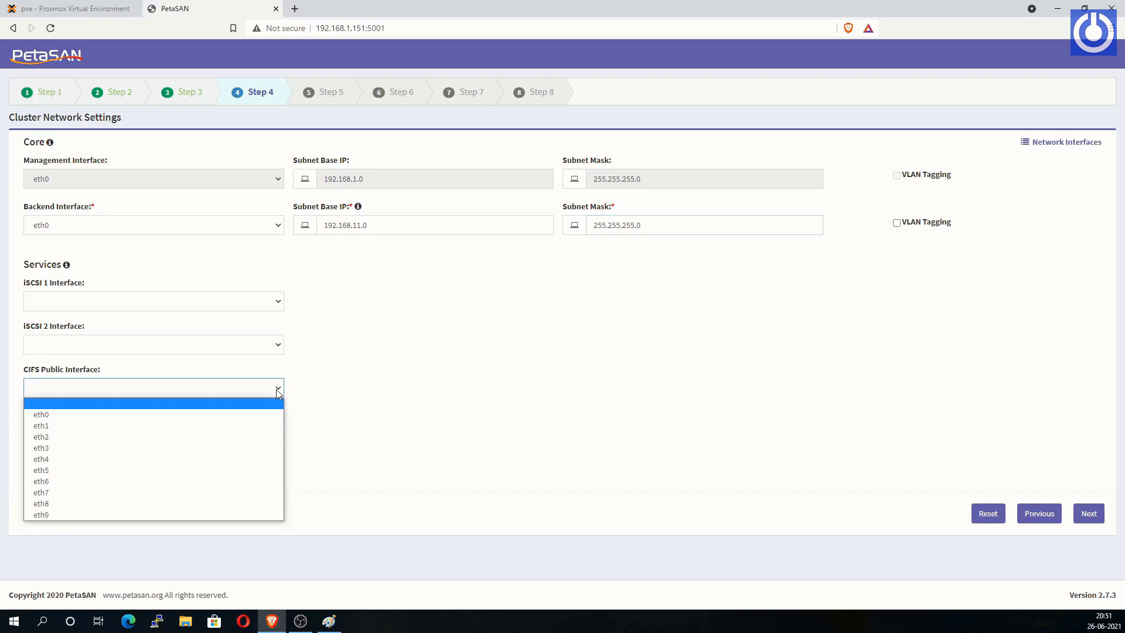
left_click(246, 414)
left_click(412, 405)
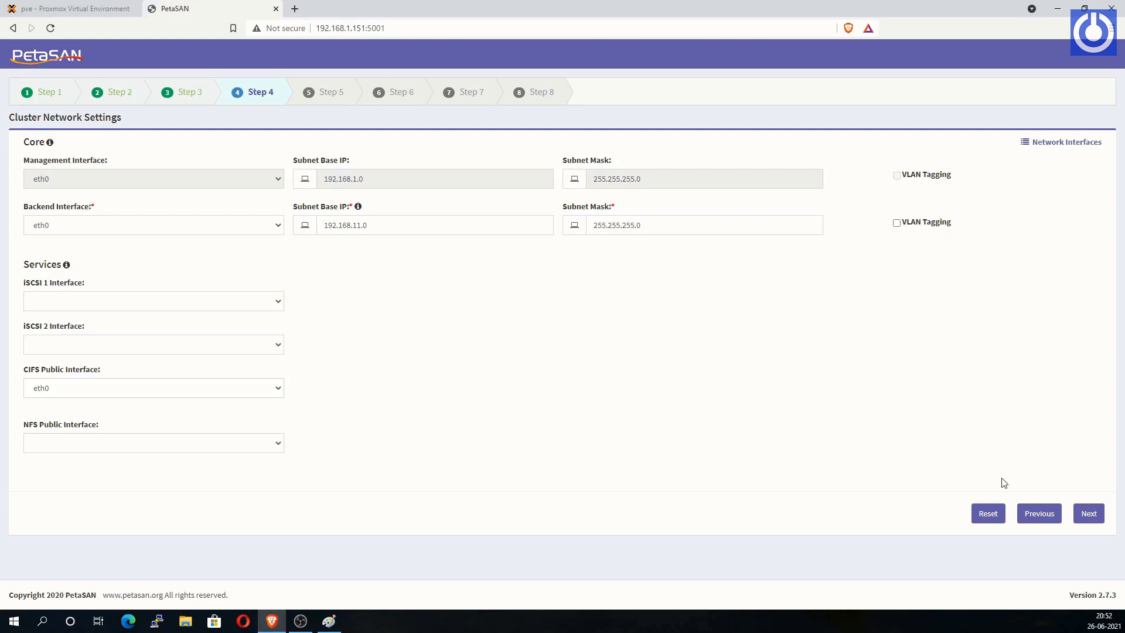
left_click(1088, 514)
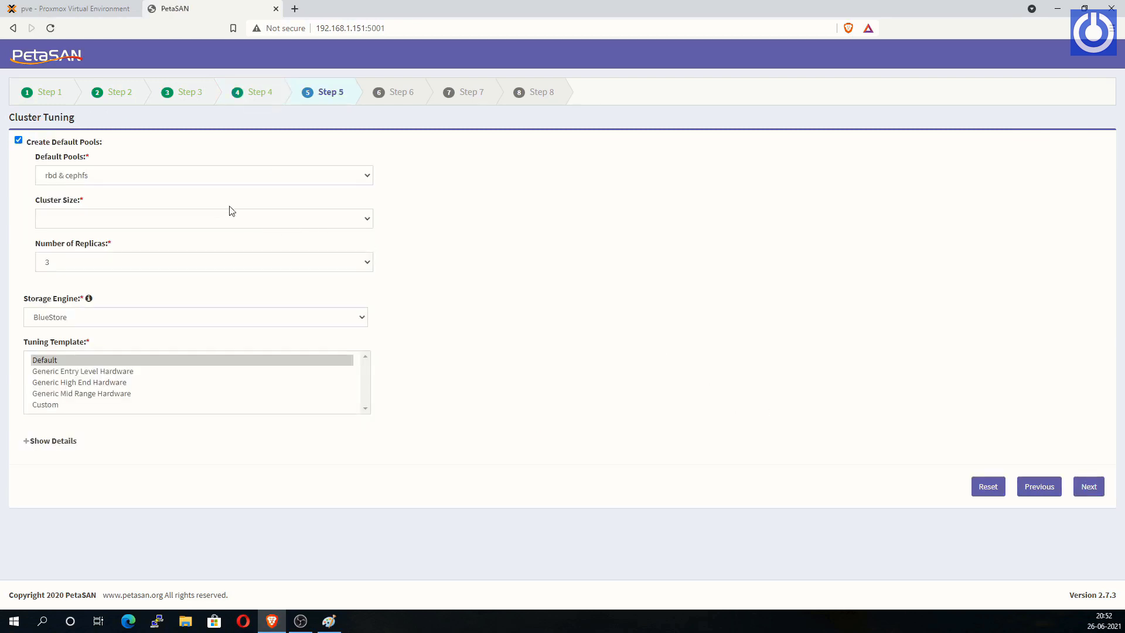
Step: Size the cluster for 3 to 15 disks with 3 replicas and the Default tuning template
left_click(367, 221)
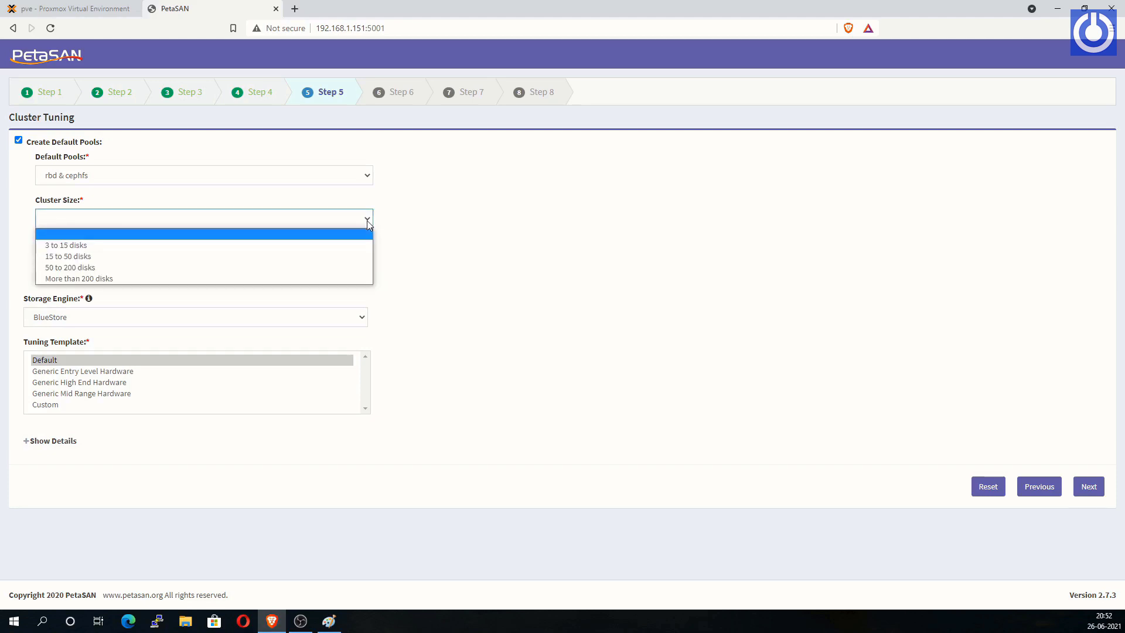
left_click(330, 246)
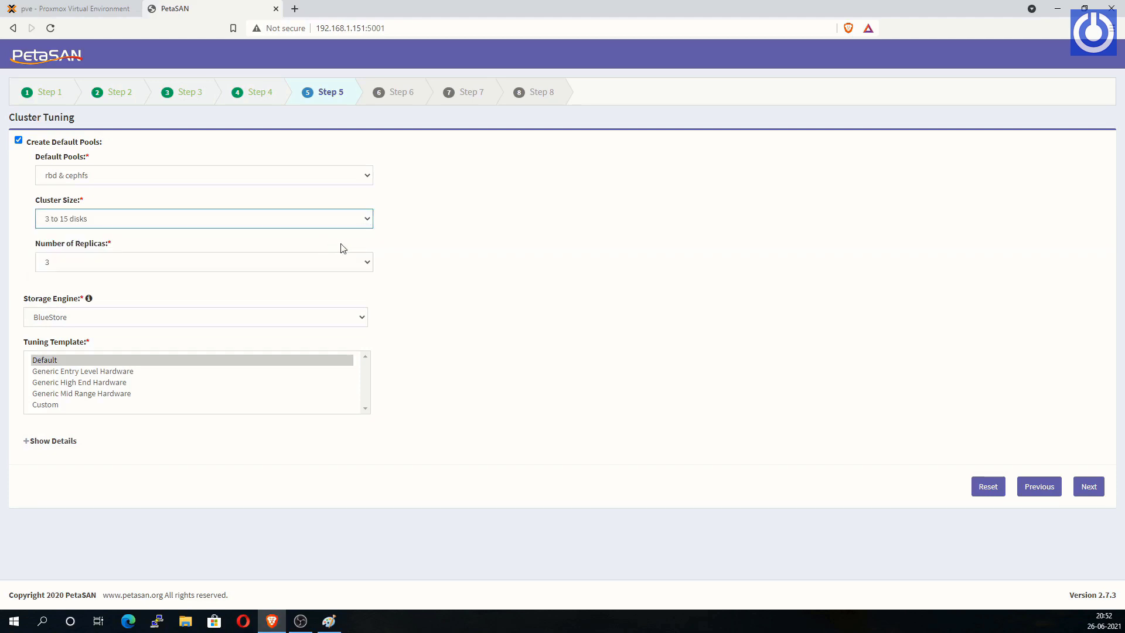
left_click(370, 264)
left_click(313, 287)
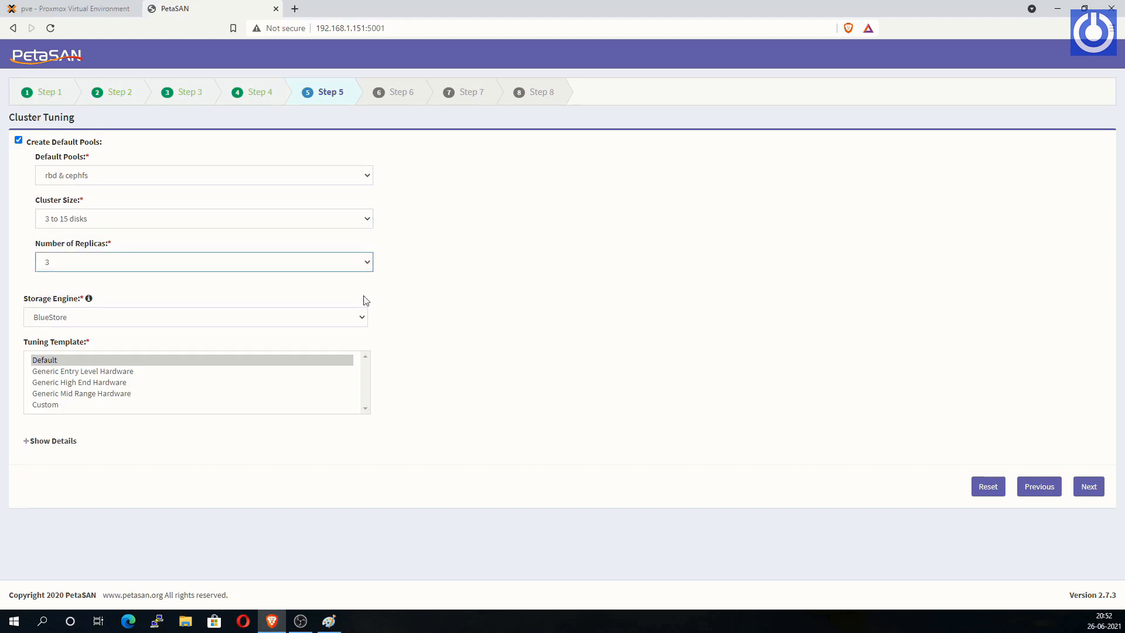
left_click(251, 360)
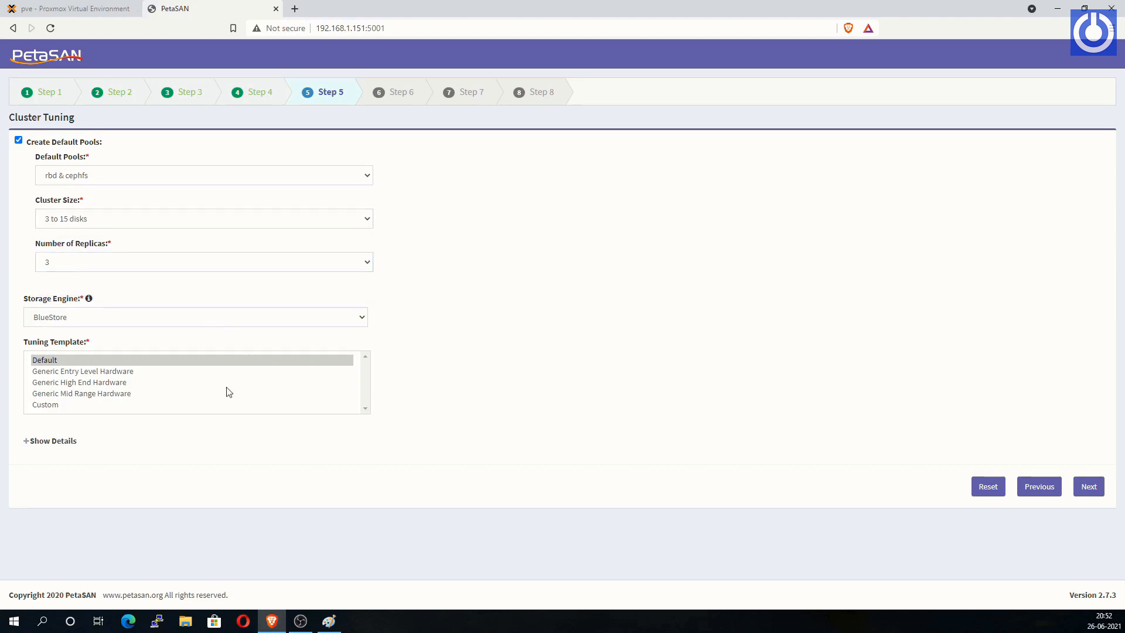
left_click(185, 360)
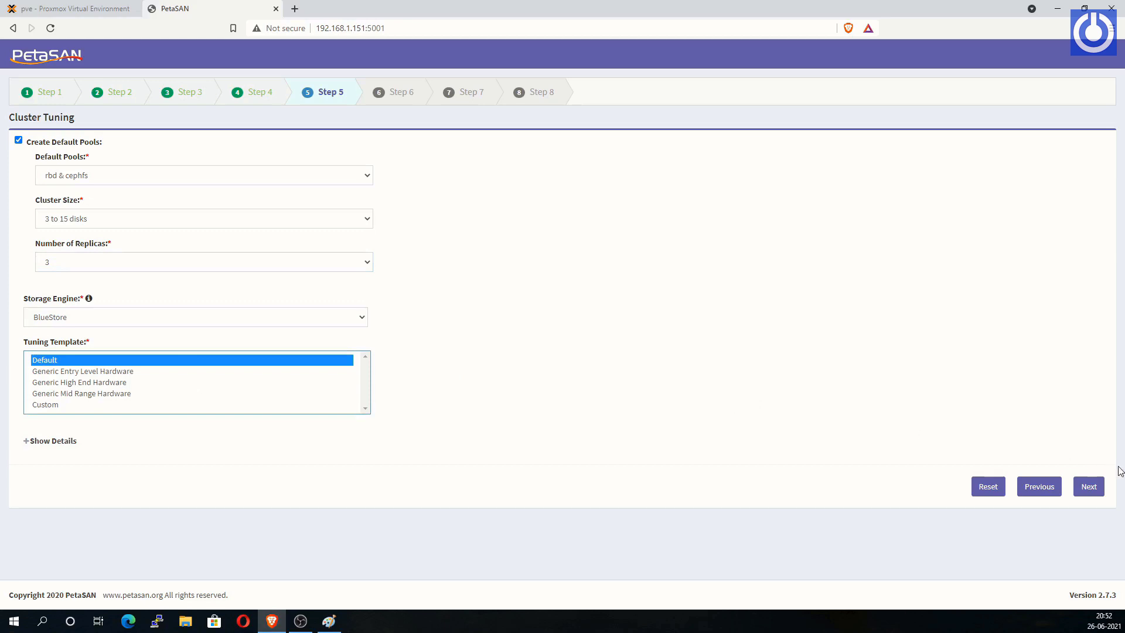
left_click(1091, 487)
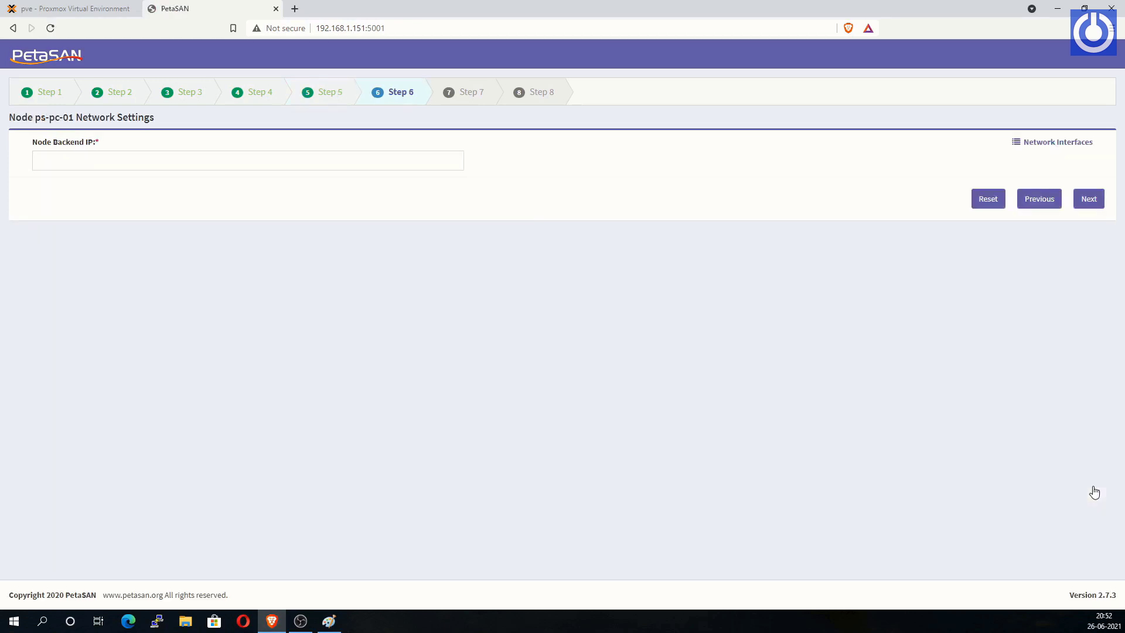
Step: Give node ps-pc-01 the backend IP 192.168.11.151 and continue to Node Services
left_click(45, 160)
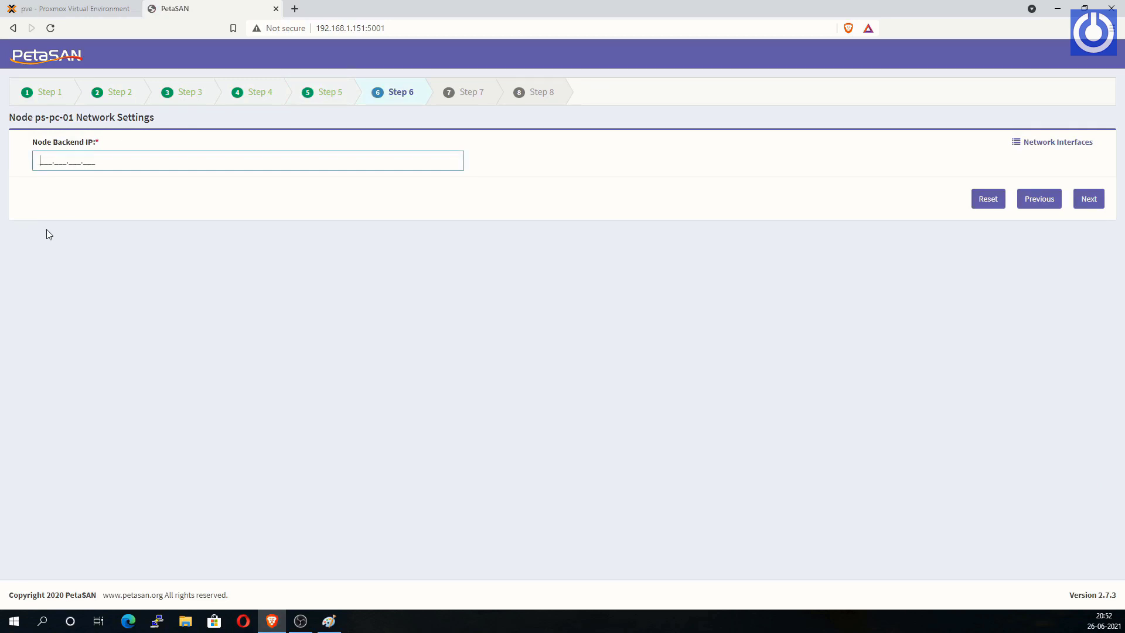
type("92.168.11.151")
left_click(1089, 199)
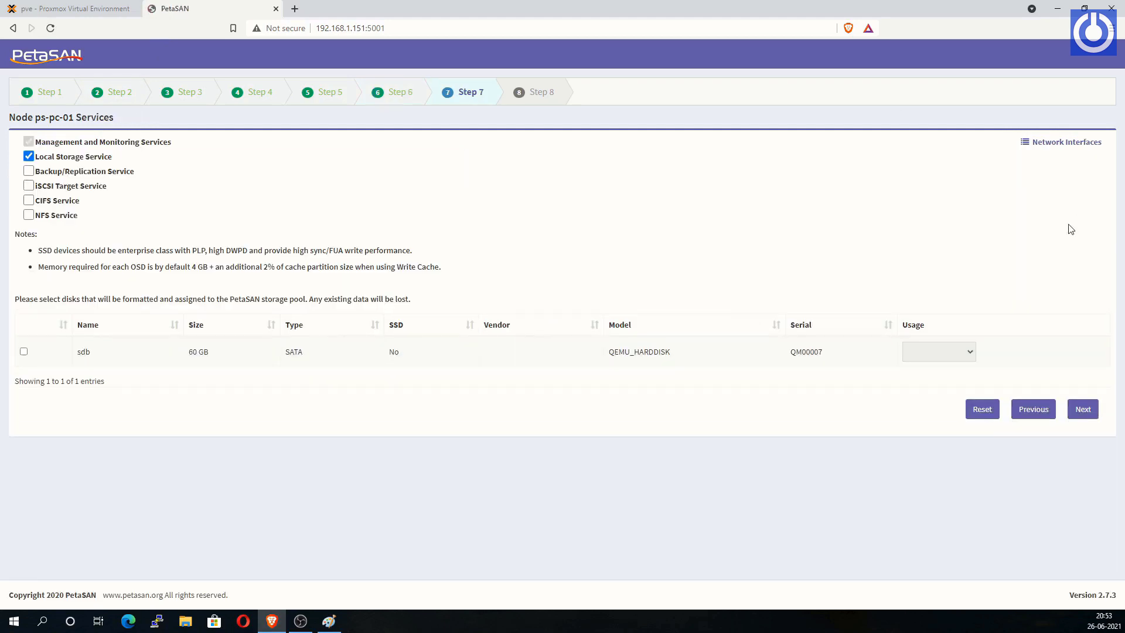
Step: Enable the CIFS service, assign disk sdb as an OSD, and deploy the first node
left_click(29, 201)
left_click(23, 352)
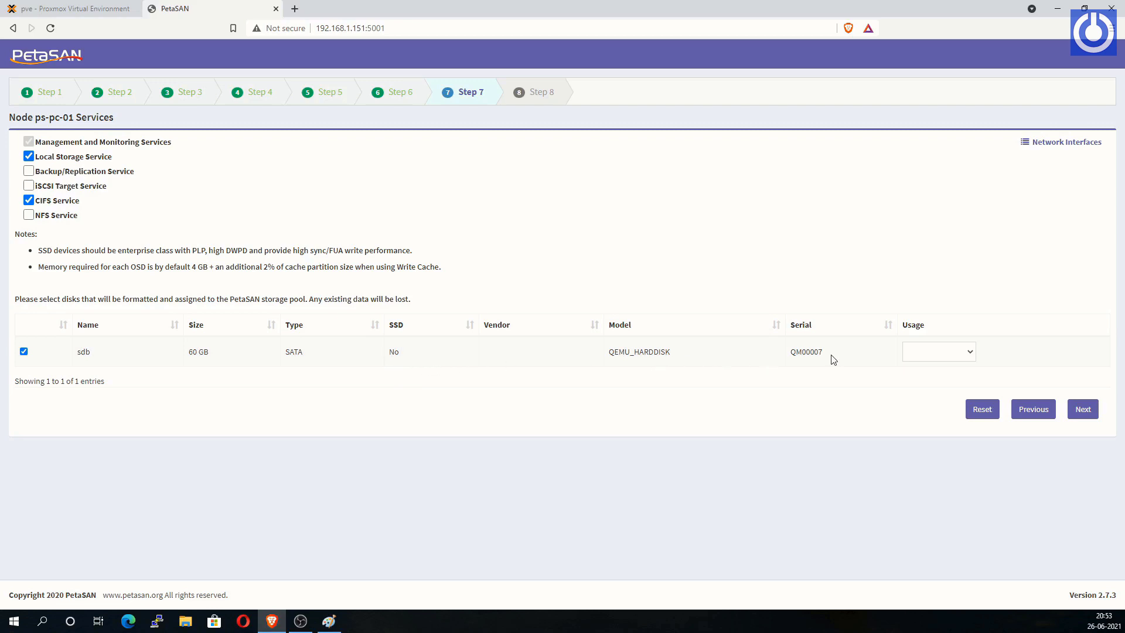
left_click(973, 354)
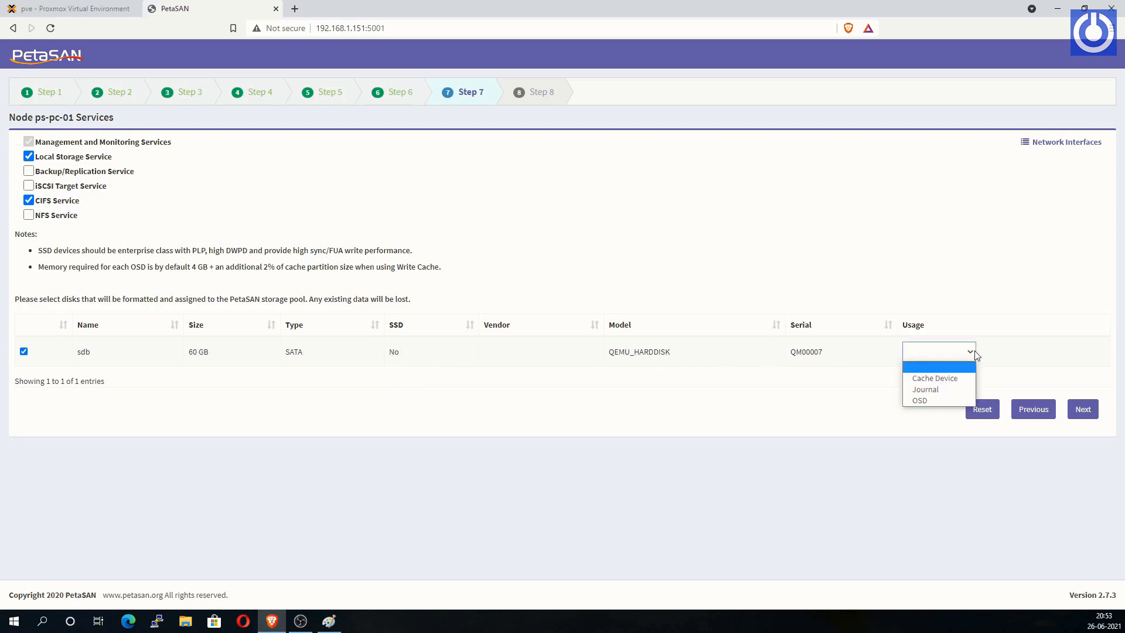
left_click(932, 400)
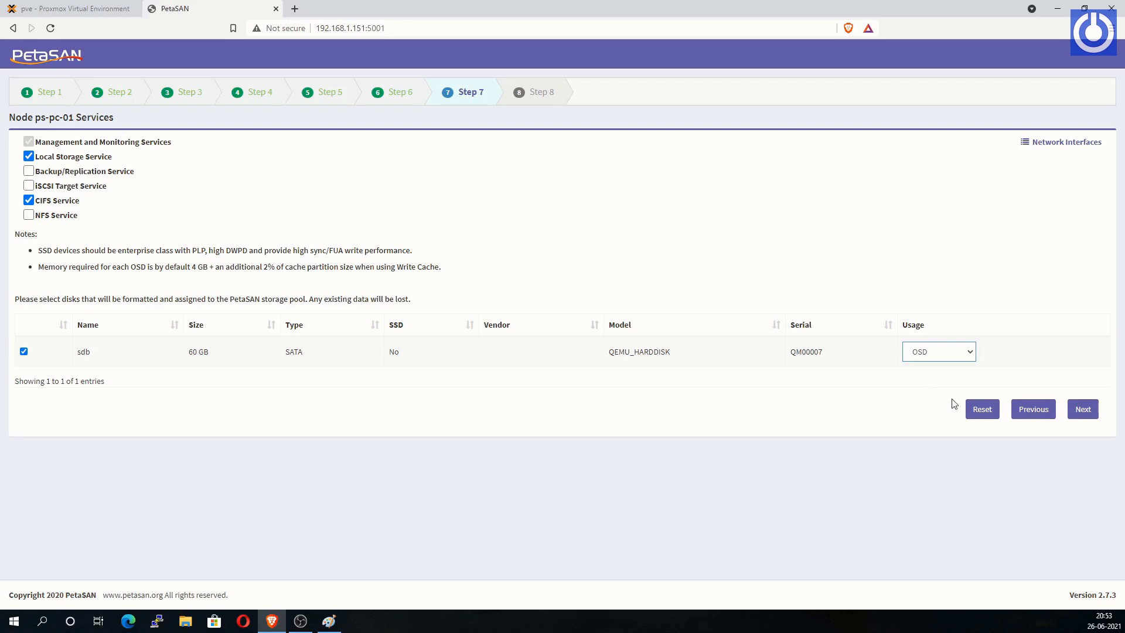
left_click(1083, 413)
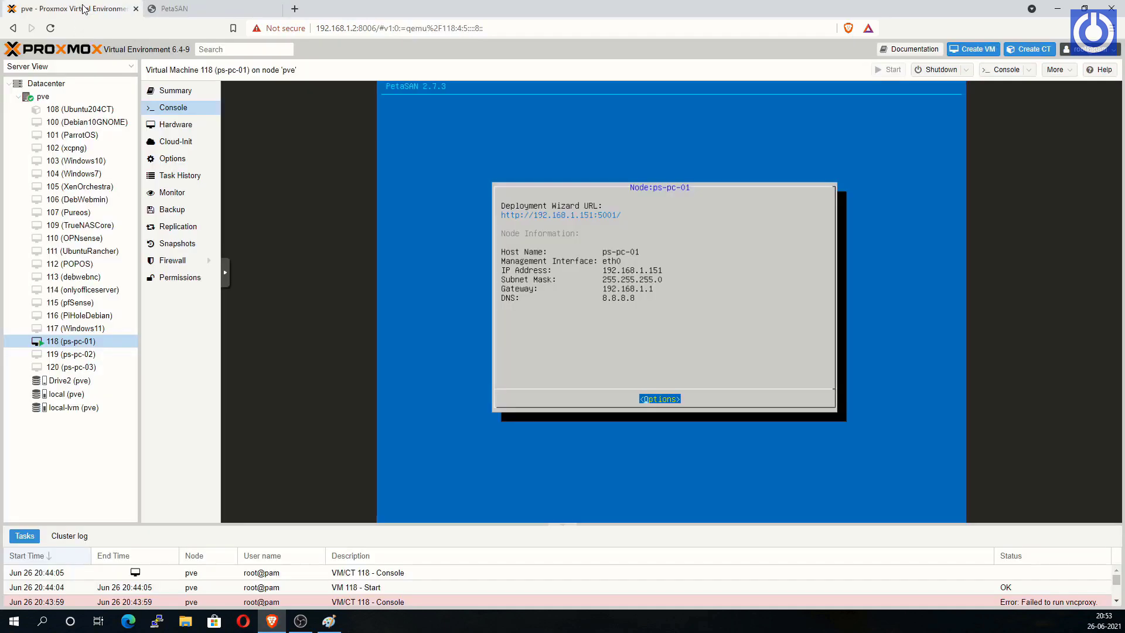
left_click(82, 8)
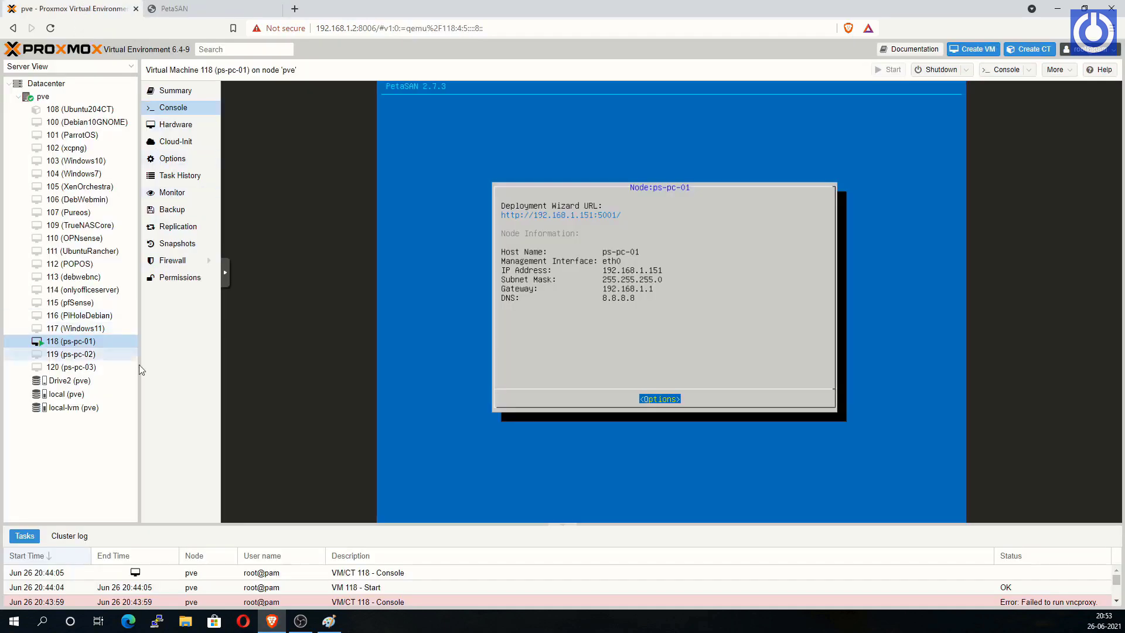
Step: Start VM 119 (ps-pc-02) and accept the PetaSAN license agreement
left_click(91, 355)
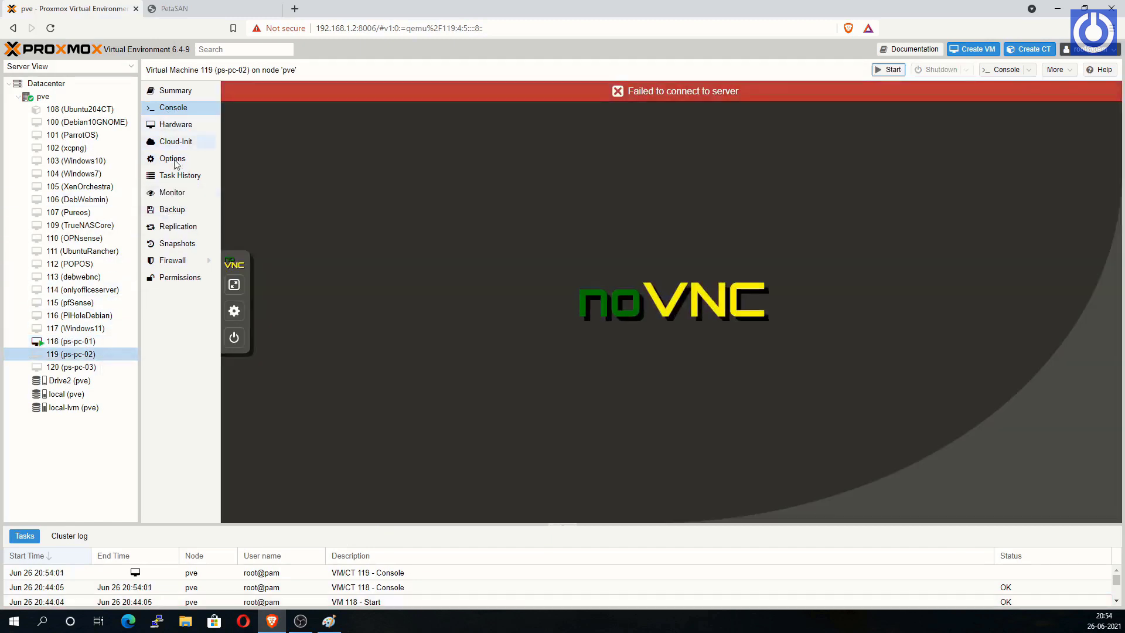
right_click(88, 357)
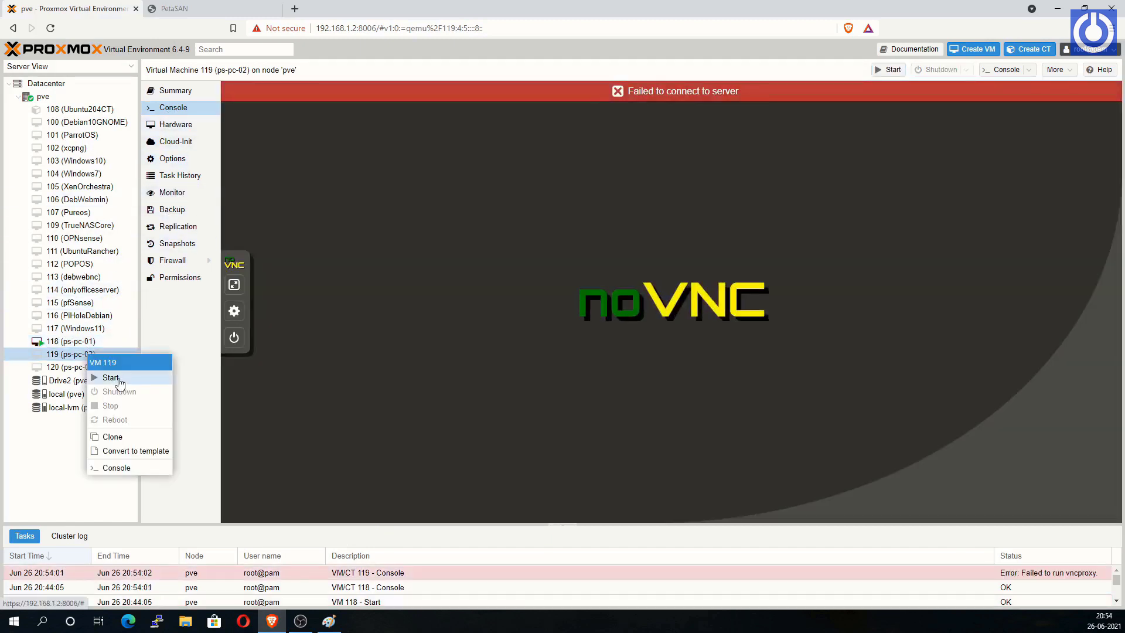
left_click(117, 379)
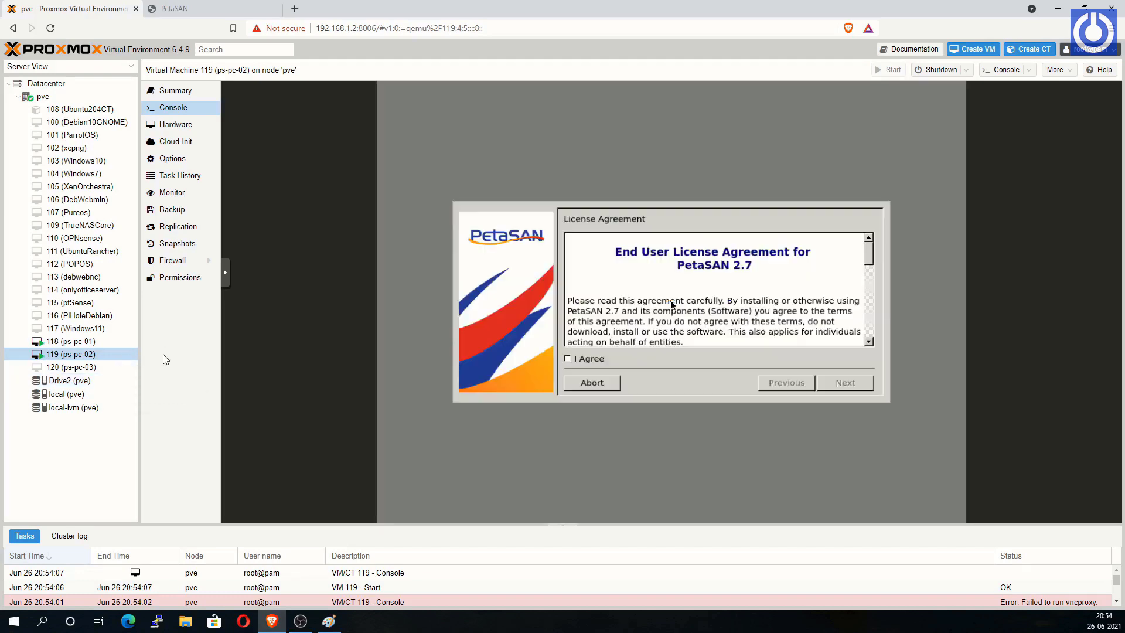
left_click(567, 358)
left_click(845, 383)
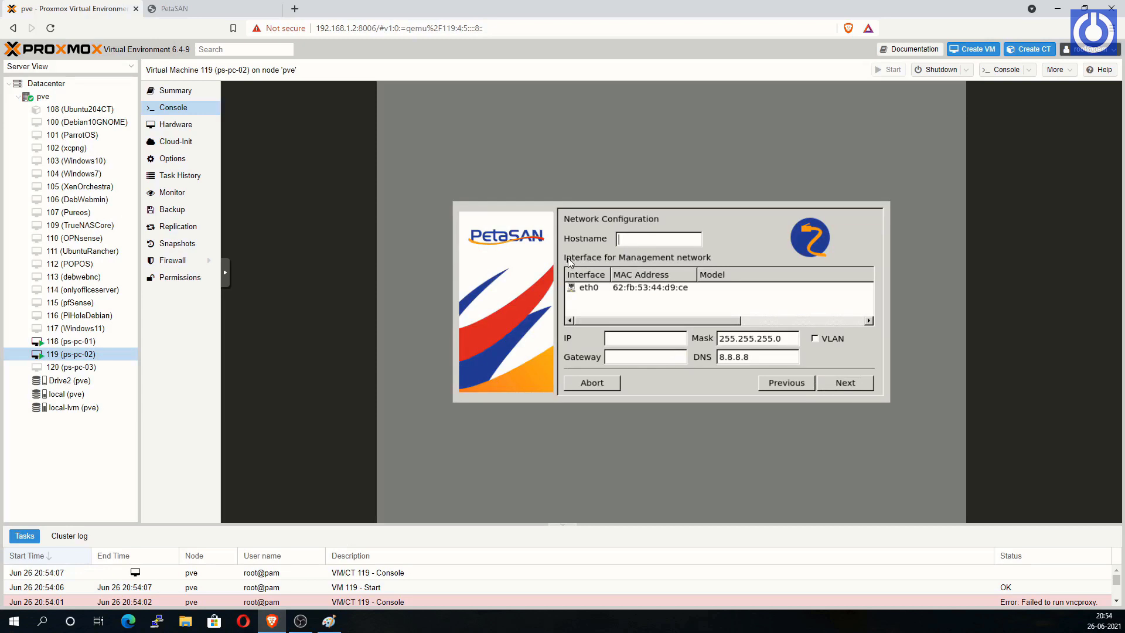
Step: Set hostname ps-pc-02 on eth0 with IP 192.168.1.152 and gateway 192.168.1.1
type("ps-pc-02")
left_click(631, 288)
left_click(626, 343)
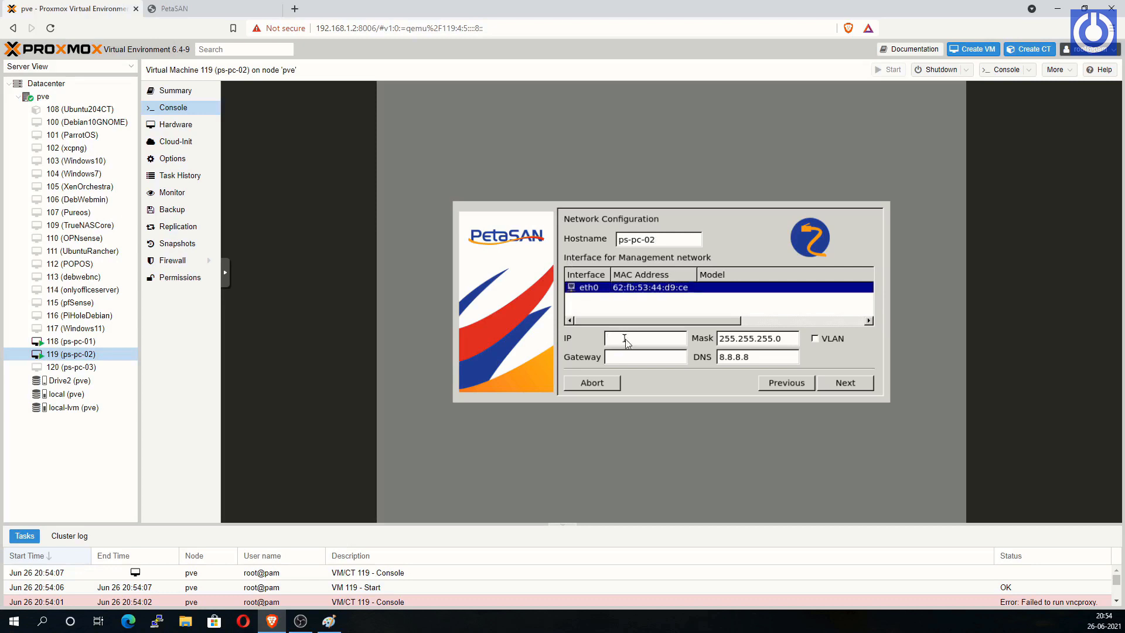
type("192.168.1.152")
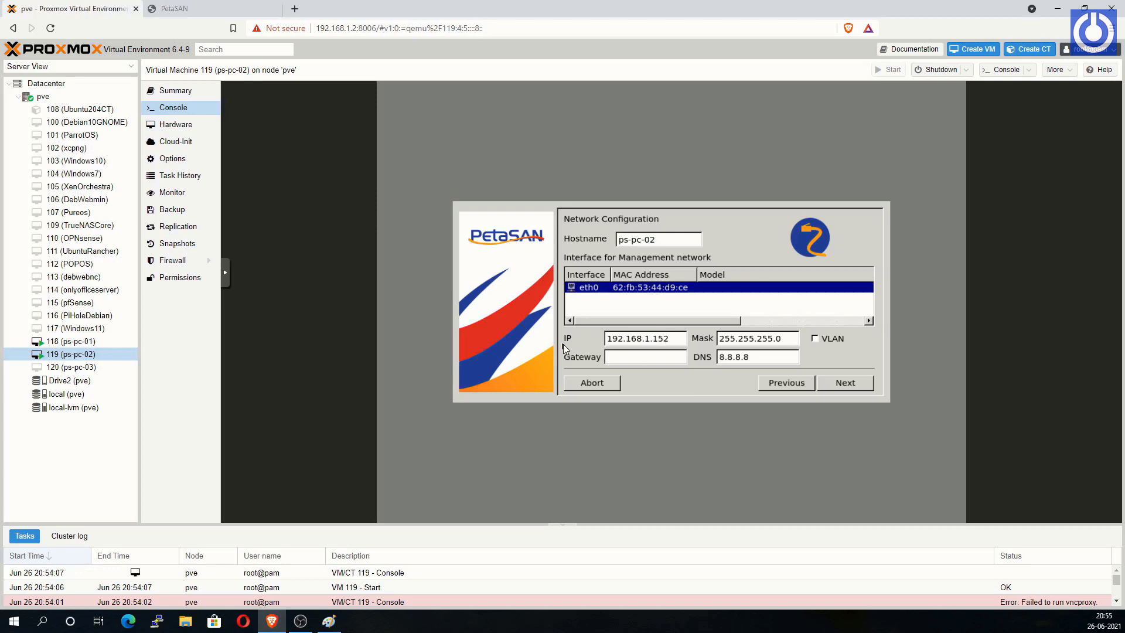
left_click(612, 360)
type("192.168.1.1")
Step: Install PetaSAN on system disk sda with the Asia/Kolkata time zone, confirming the disk erase
left_click(853, 381)
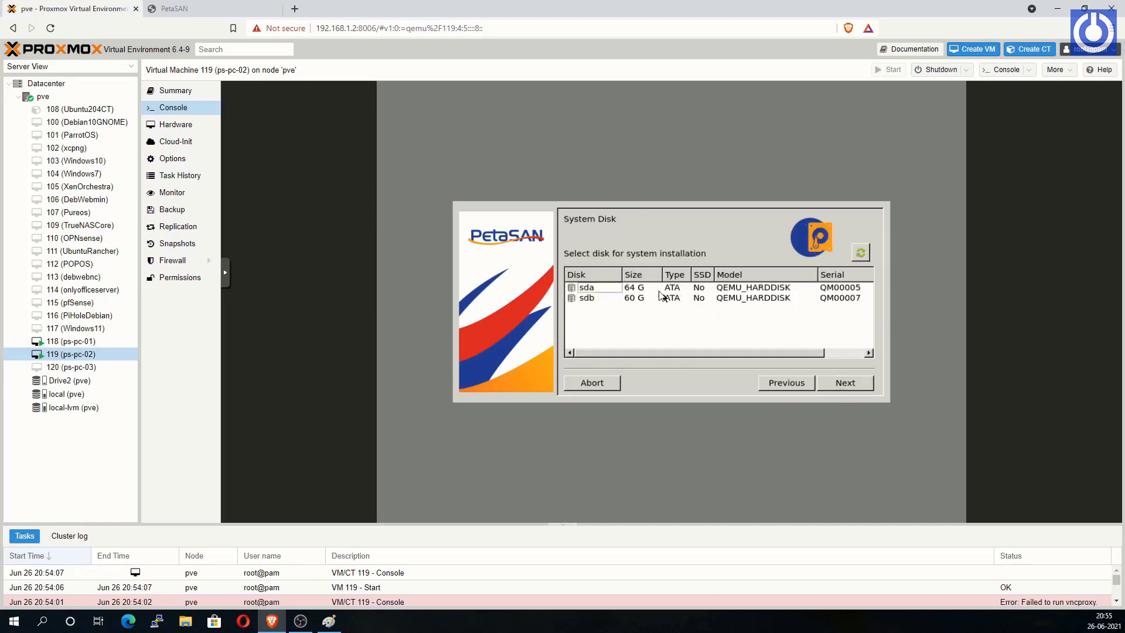
left_click(848, 387)
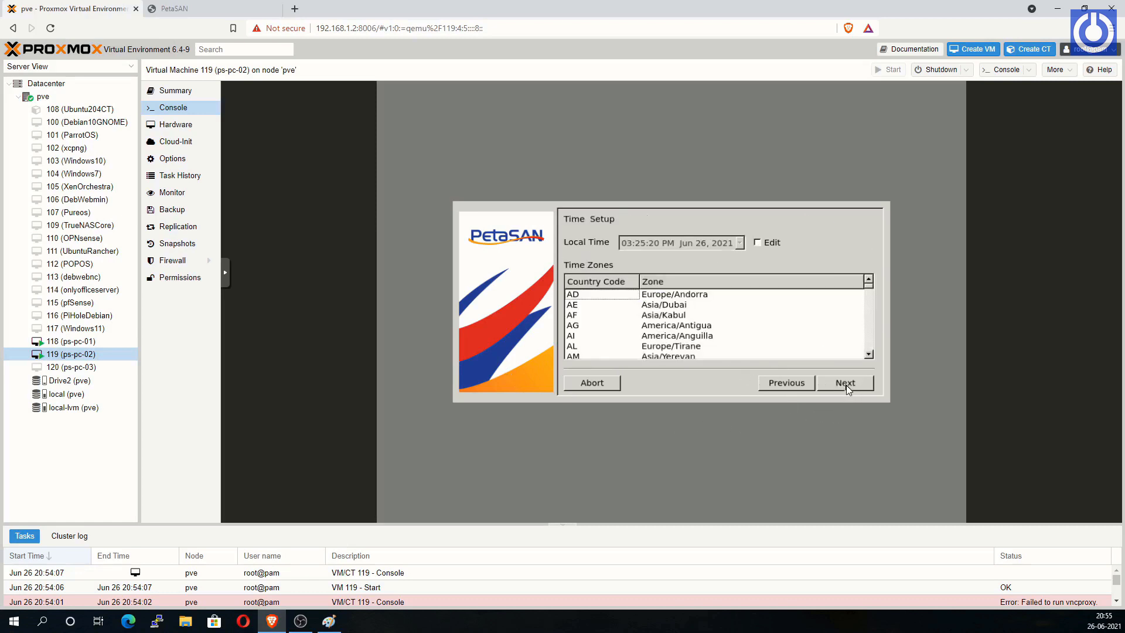
left_click_drag(869, 290, 872, 314)
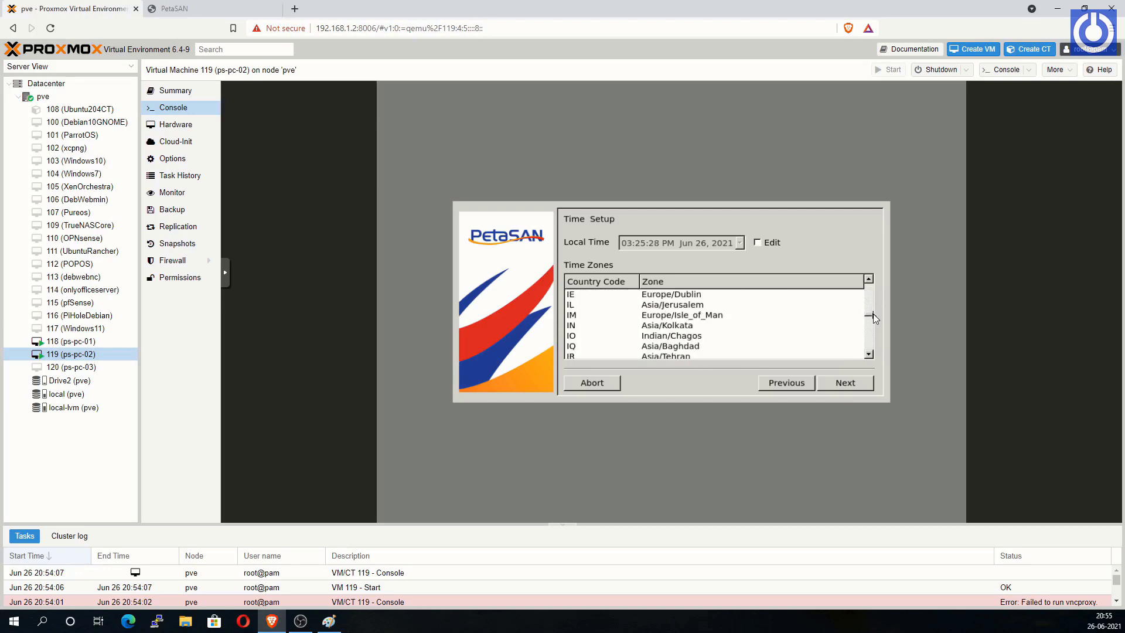
left_click(680, 325)
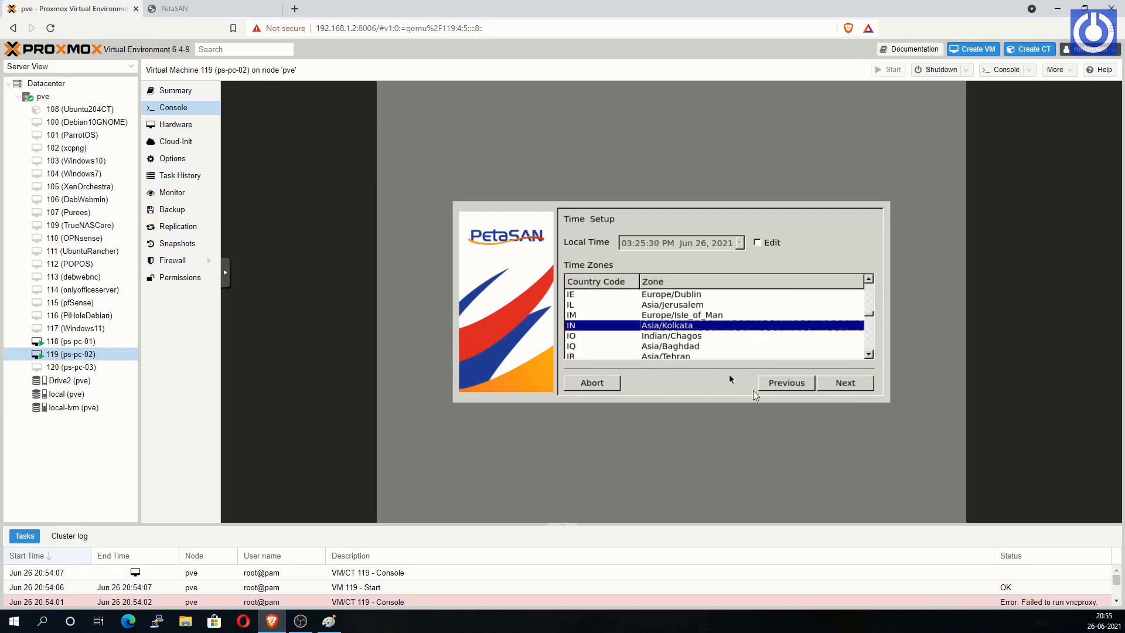
left_click(848, 388)
left_click(851, 388)
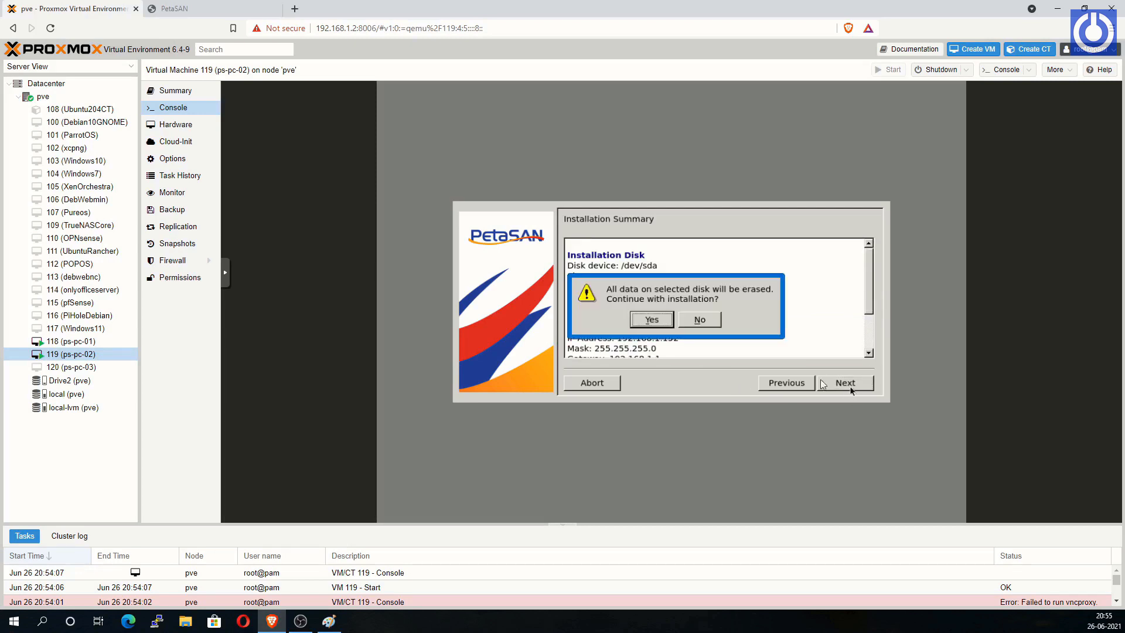
left_click(652, 320)
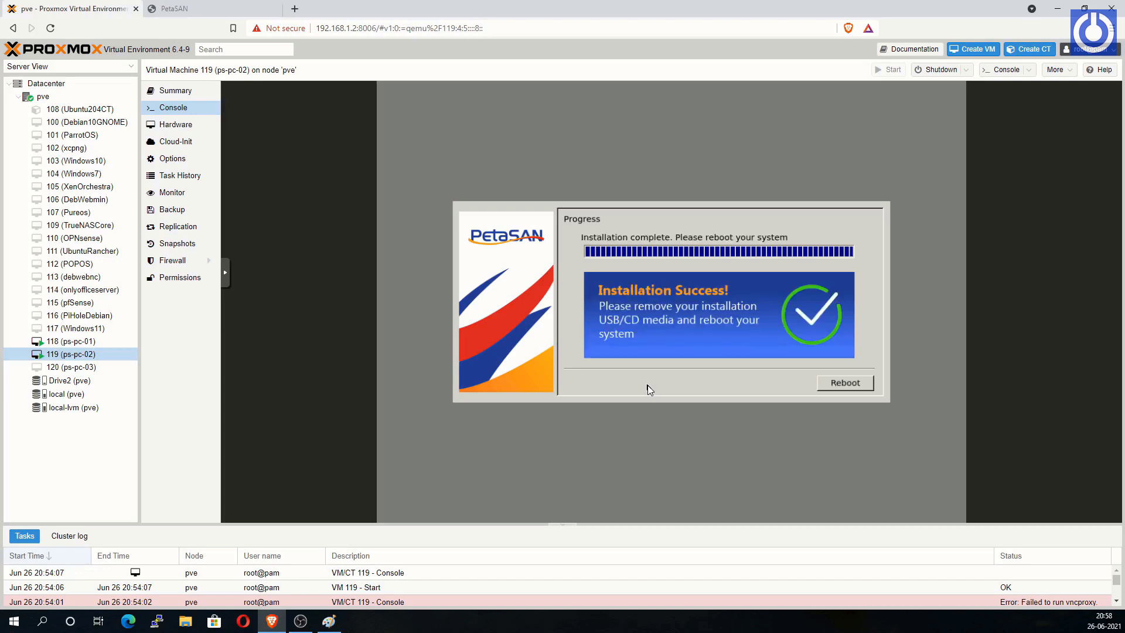
Step: Reboot ps-pc-02 past the GRUB menu into the installed PetaSAN node
left_click(843, 385)
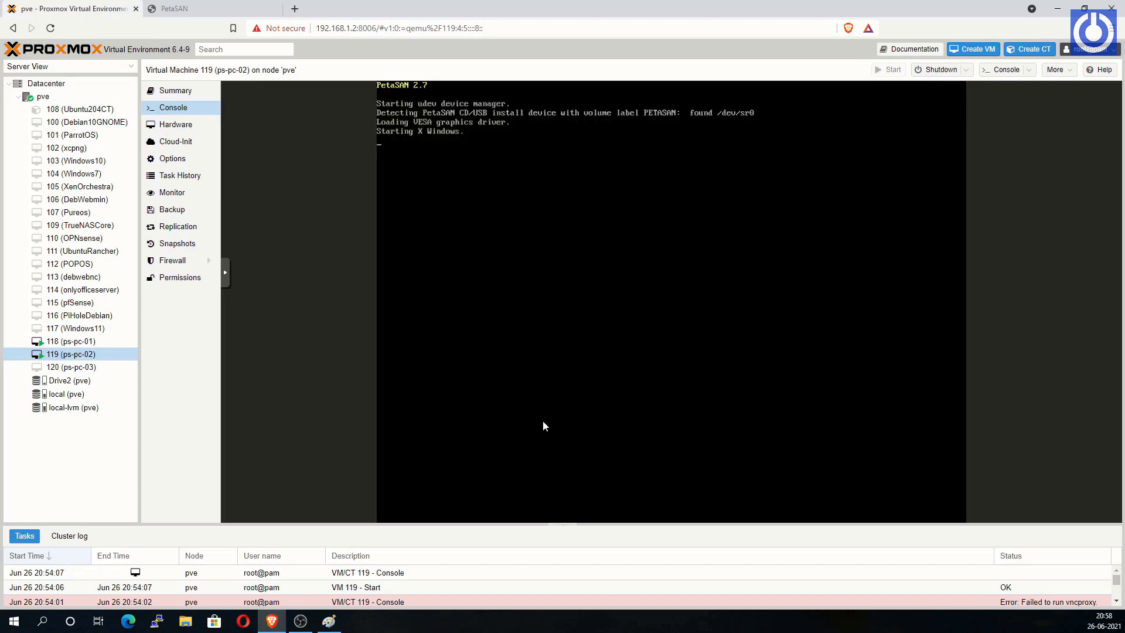
key("Return")
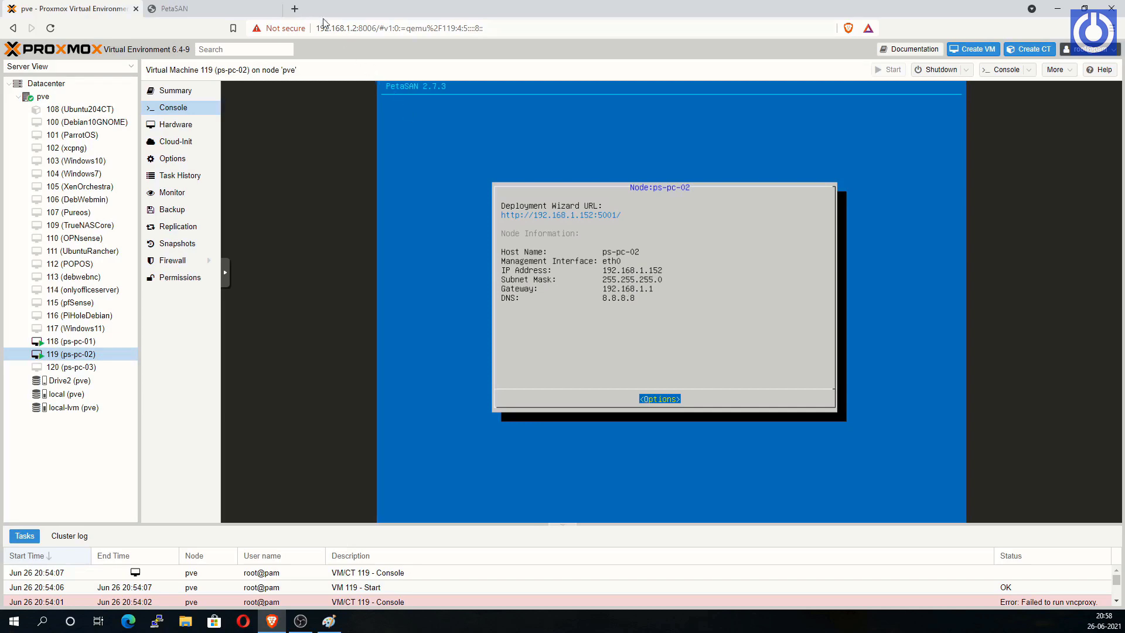
left_click(295, 10)
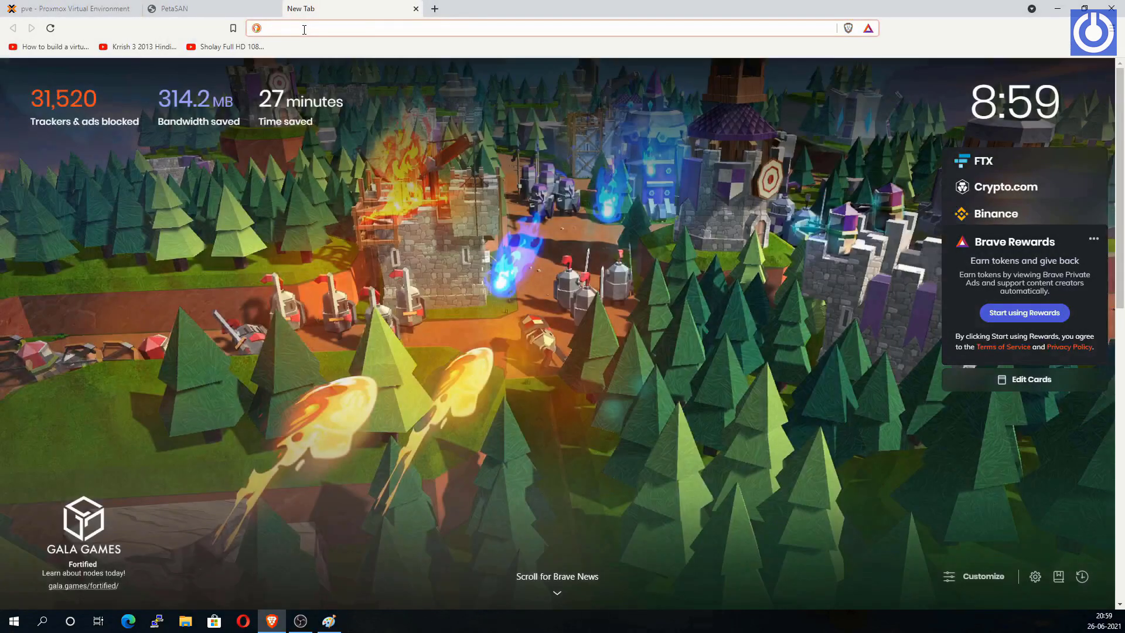
Step: Load the second node's PetaSAN wizard at 192.168.1.152:5001
type("192")
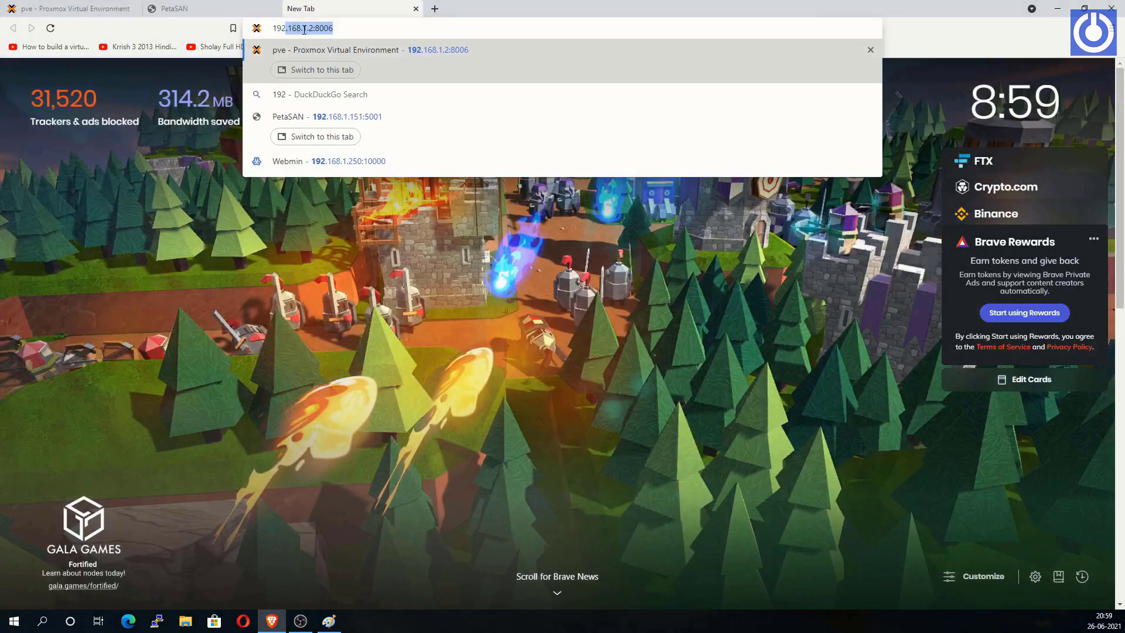
type(".168")
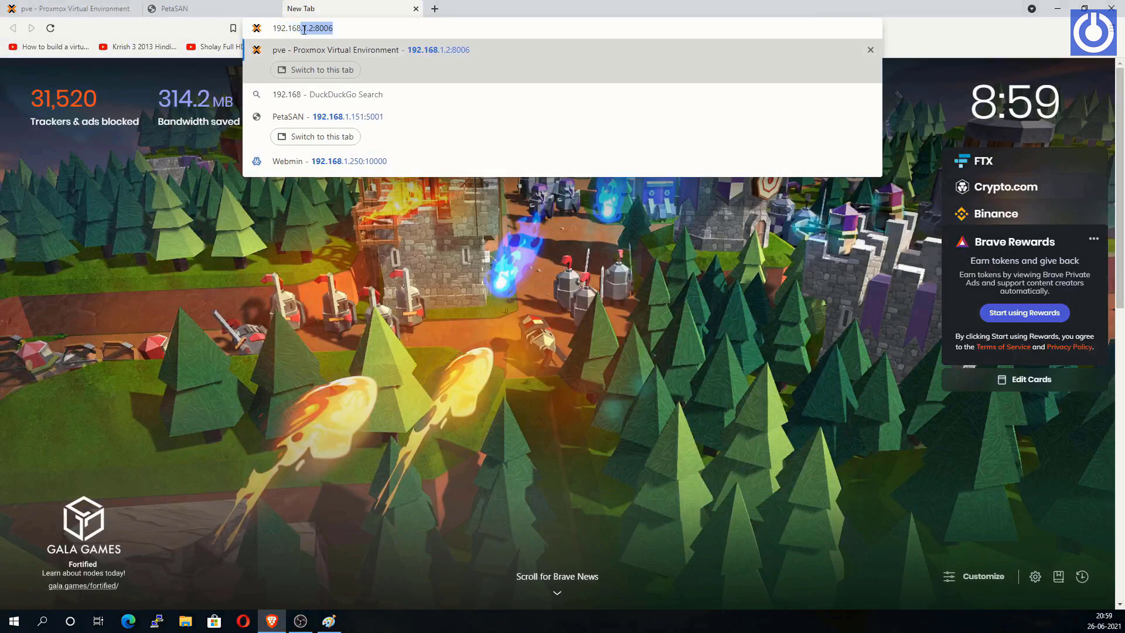
type(".1")
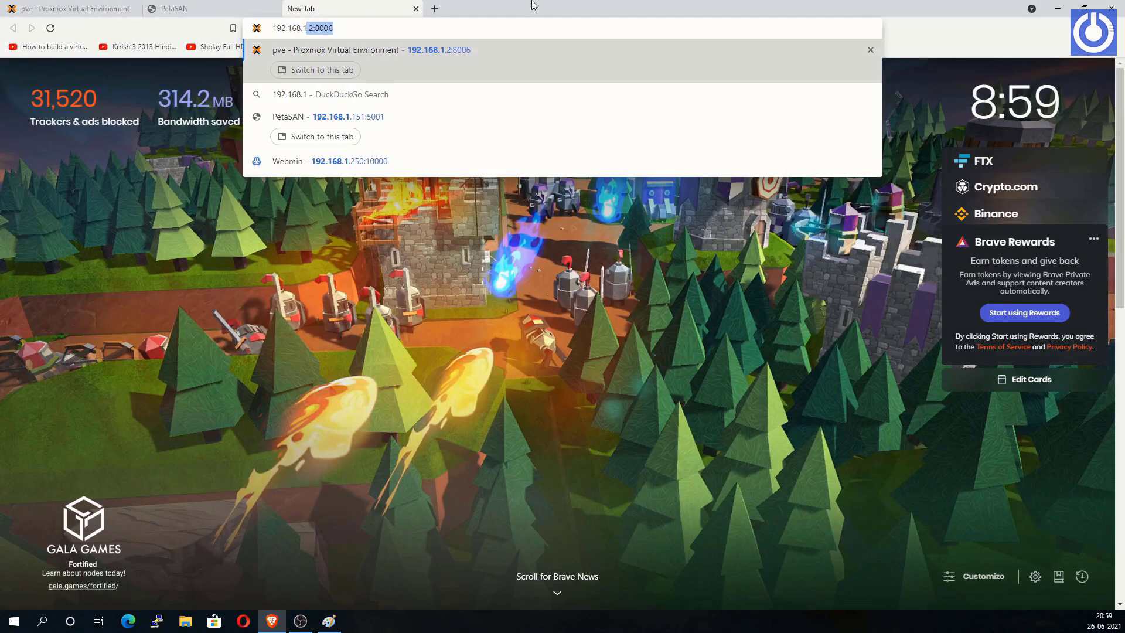
type(".152")
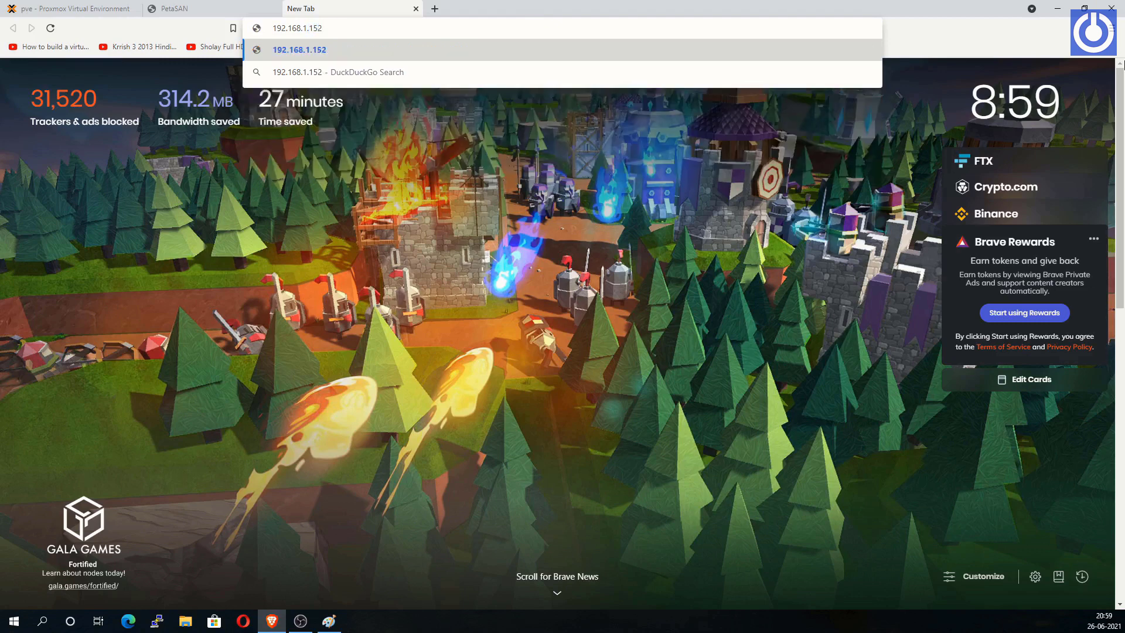
type(":5001")
key("Return")
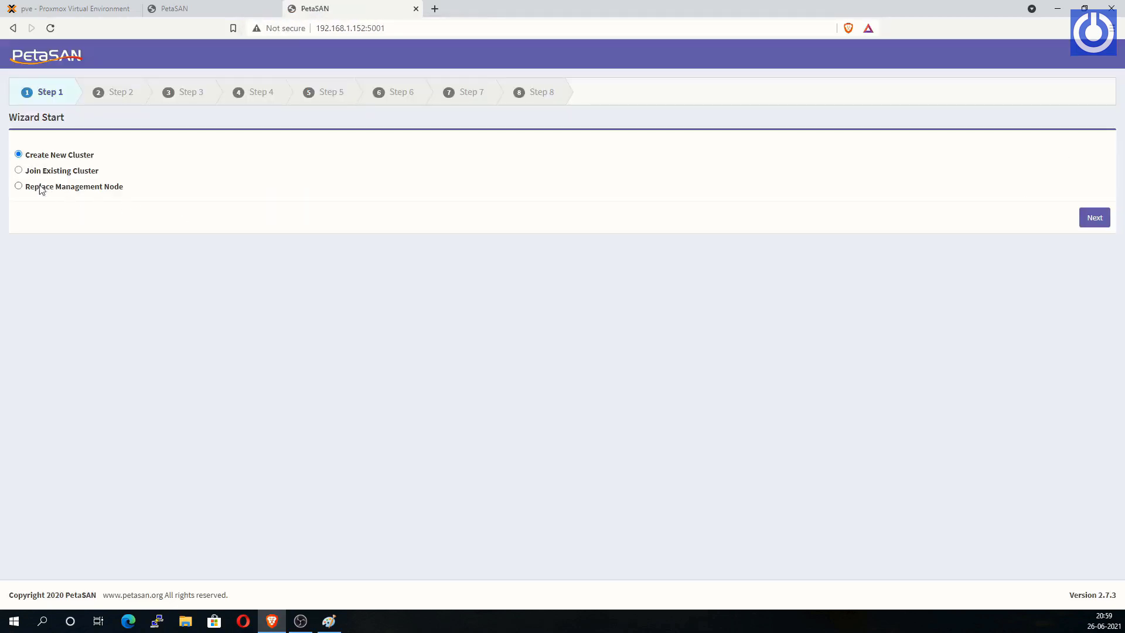
Step: Join ps-pc-02 to the cluster at 192.168.1.151 using the cluster password, with backend IP 192.168.11.152
left_click(20, 171)
left_click(1094, 219)
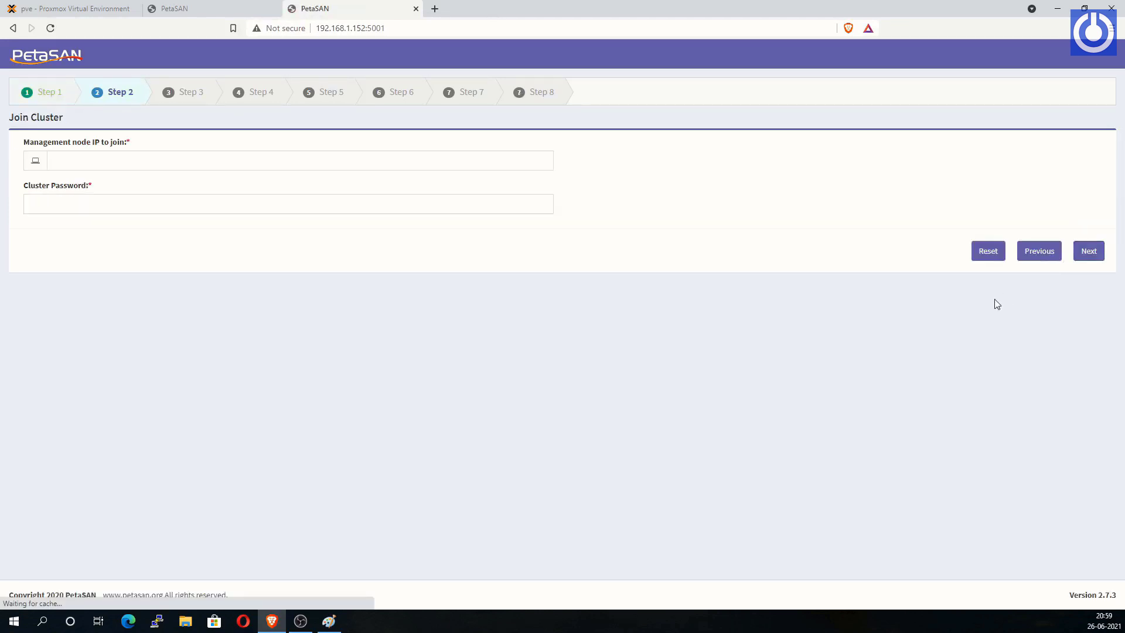
left_click(82, 164)
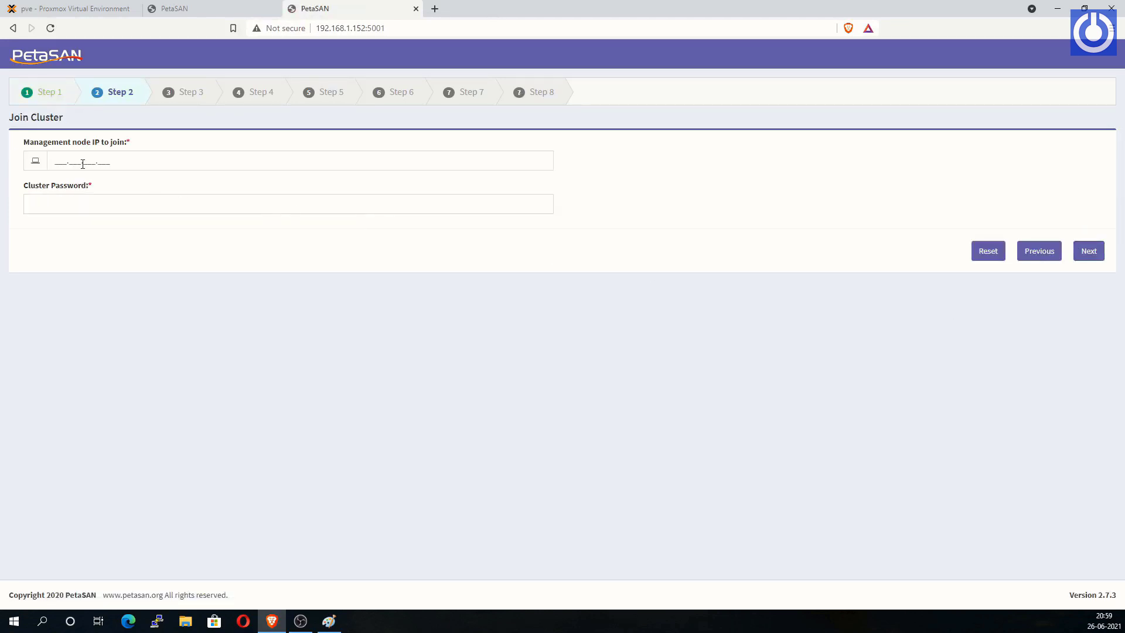
left_click(53, 158)
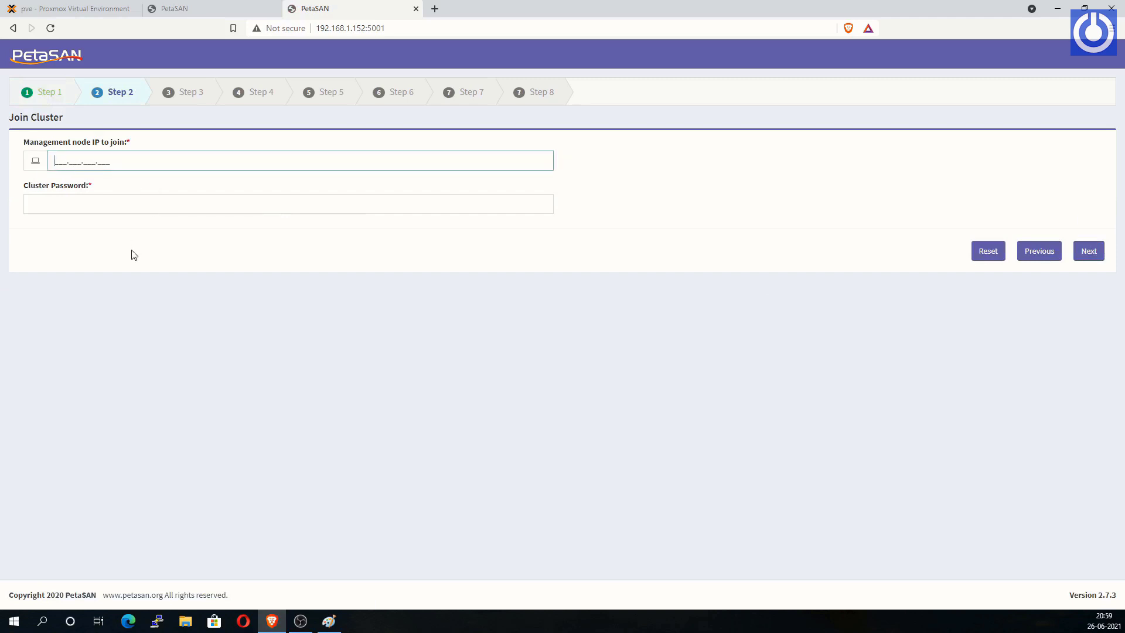
type("192.168.1.151")
left_click(66, 204)
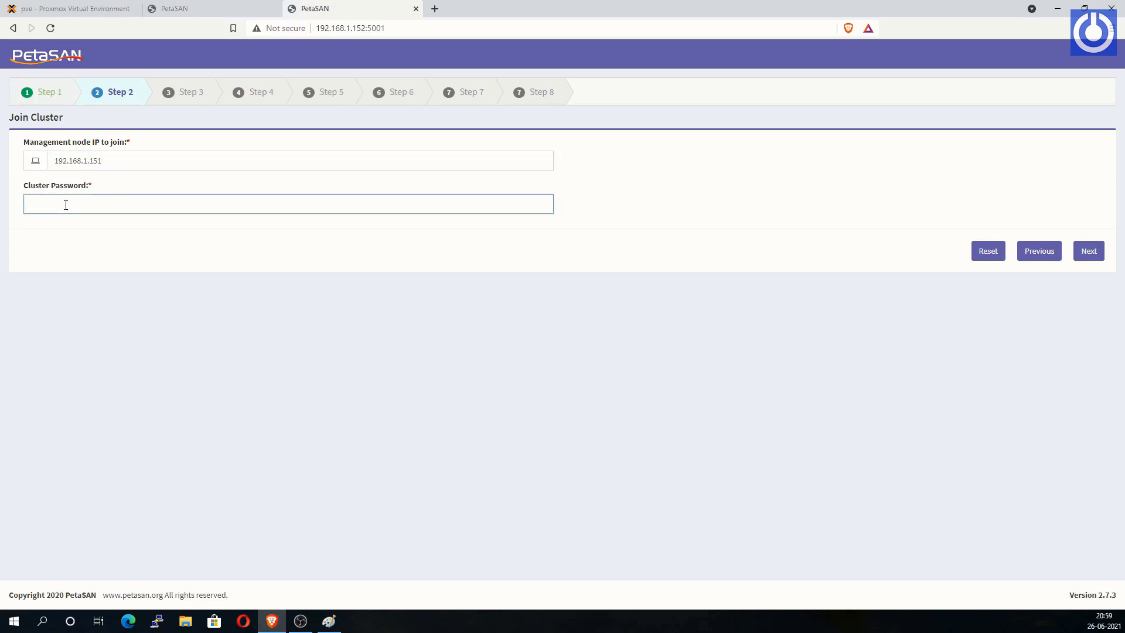
type("•••••••")
left_click(1089, 252)
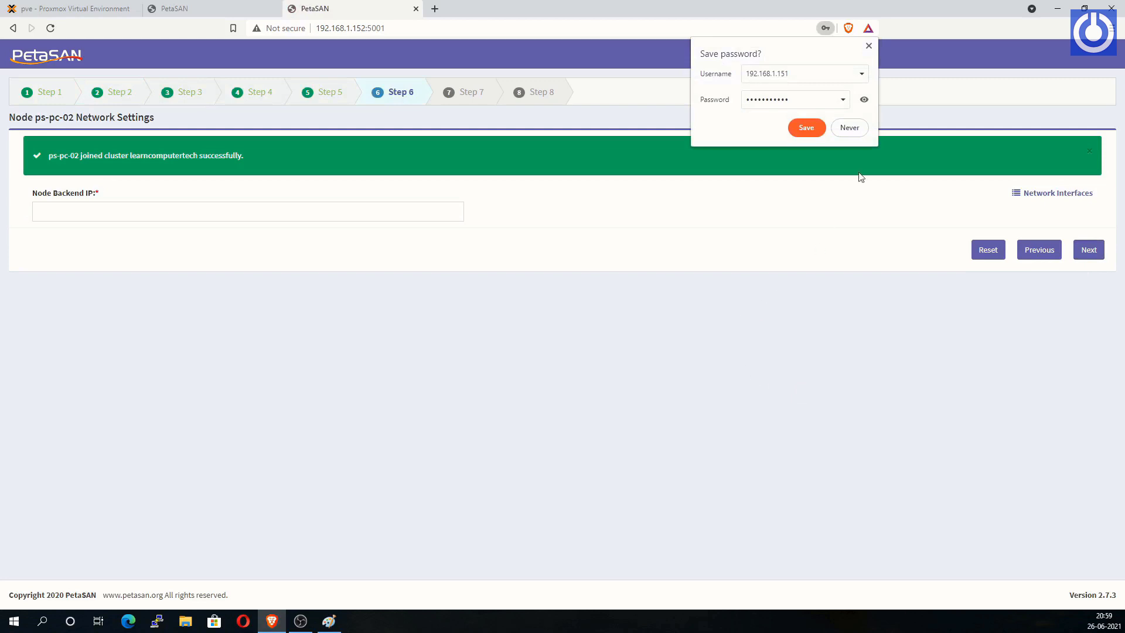
left_click(851, 129)
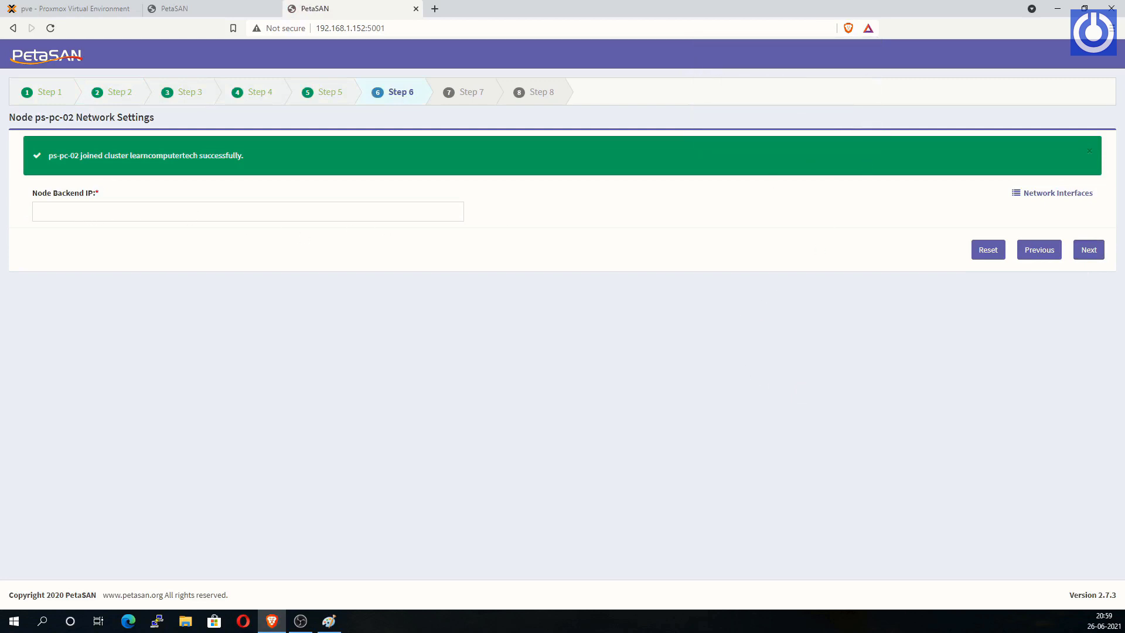
left_click(42, 213)
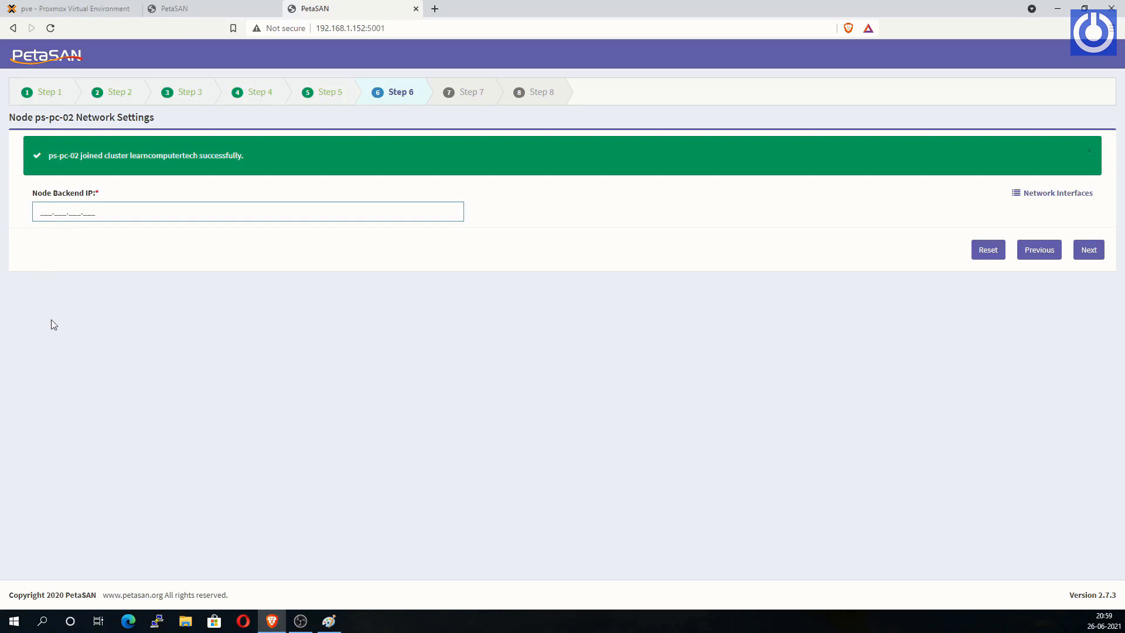
type("192.168.11.152")
Step: Enable CIFS on ps-pc-02, use the 60 GB sdb disk as an OSD, and deploy the node
left_click(1091, 252)
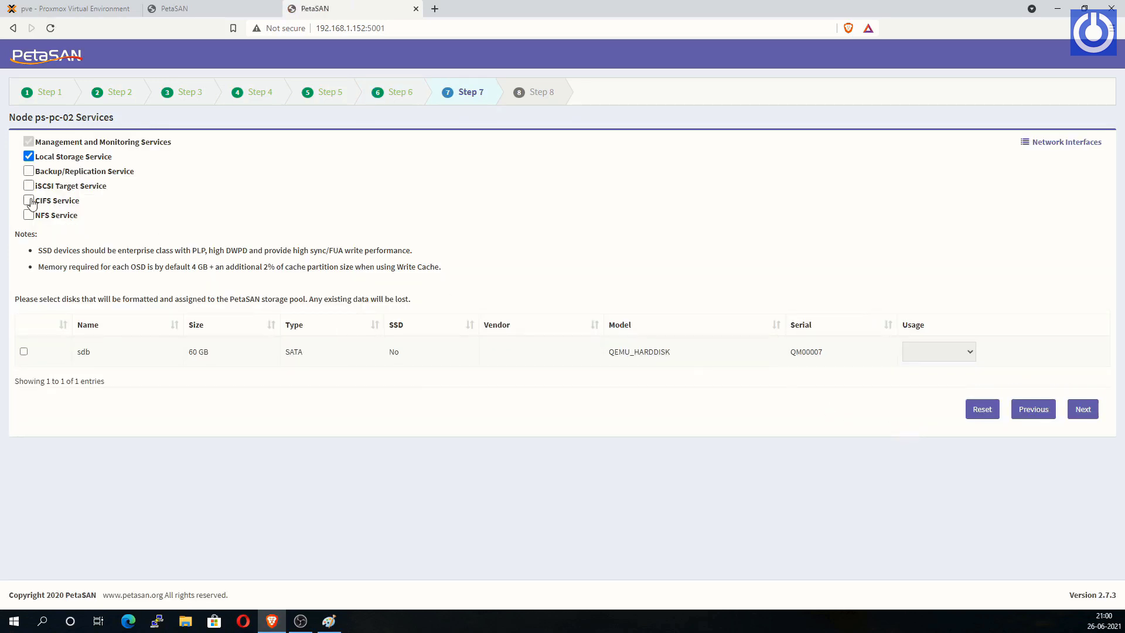
left_click(29, 201)
left_click(24, 352)
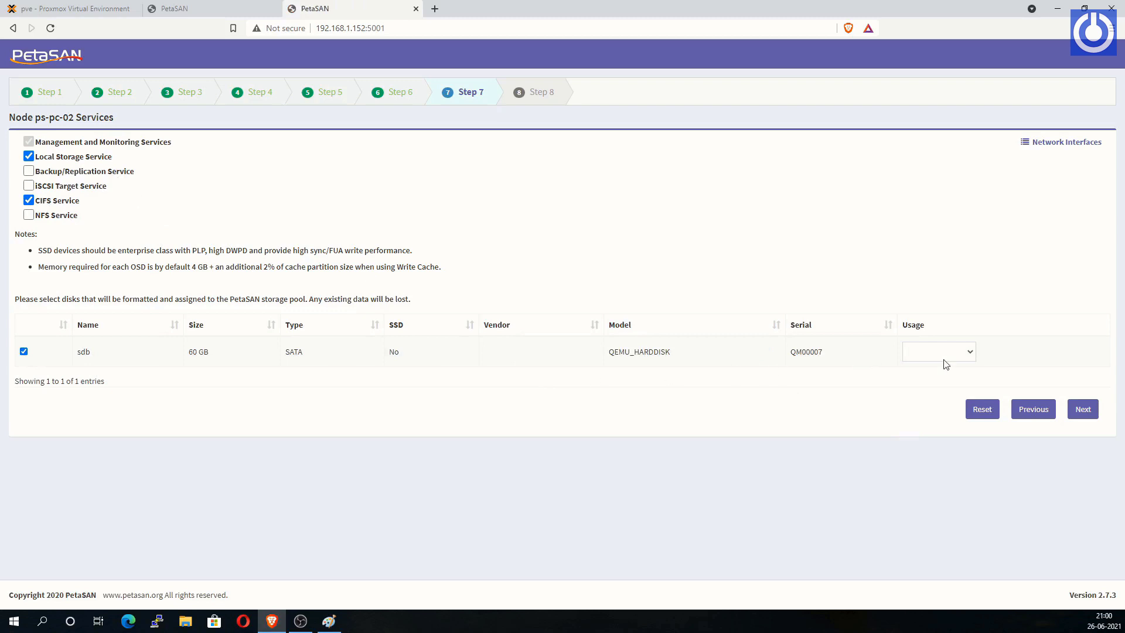
left_click(968, 353)
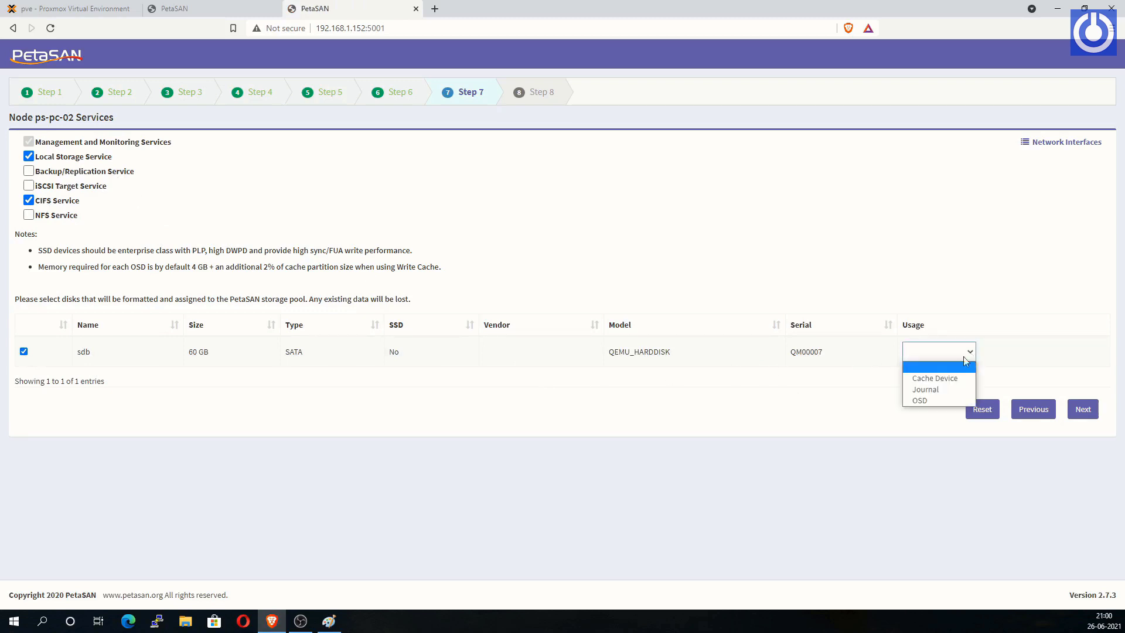
left_click(923, 402)
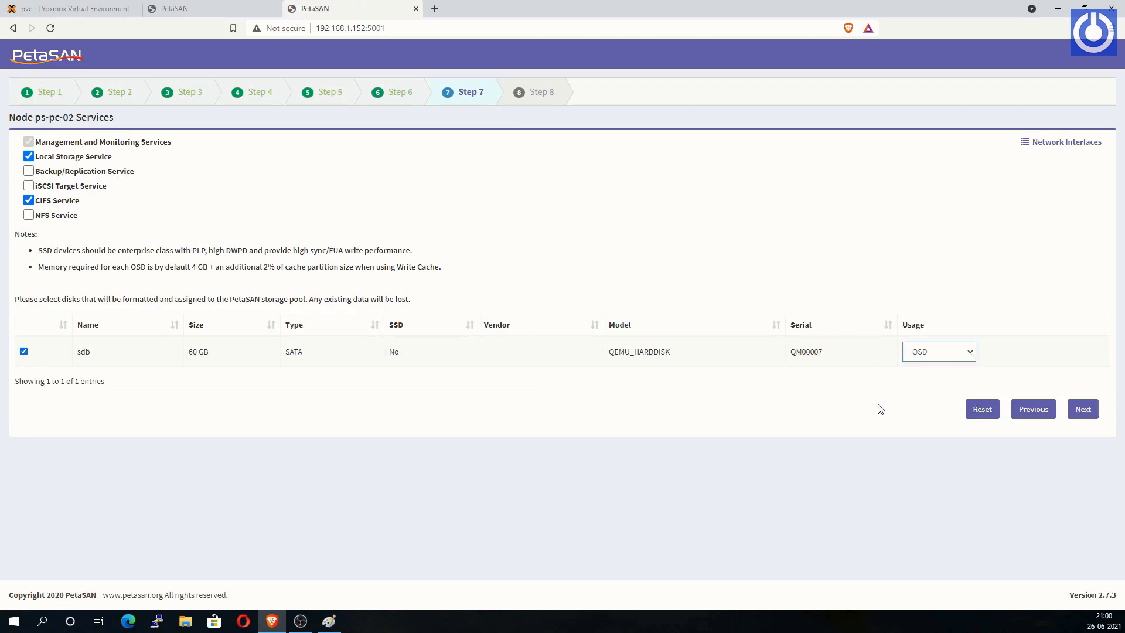
left_click(1084, 410)
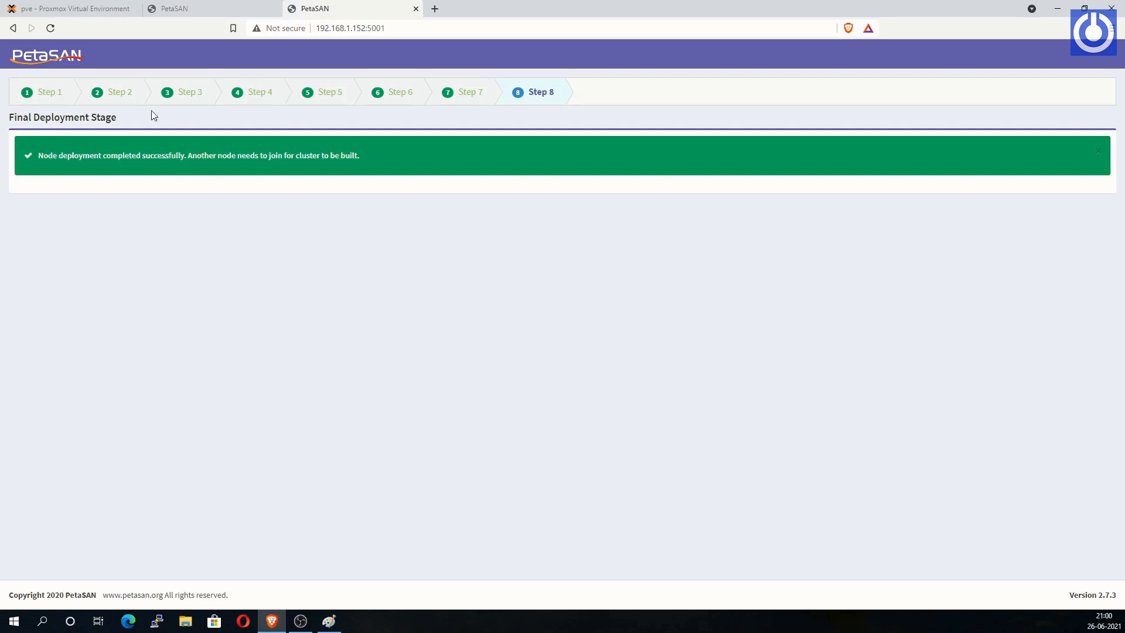
left_click(88, 9)
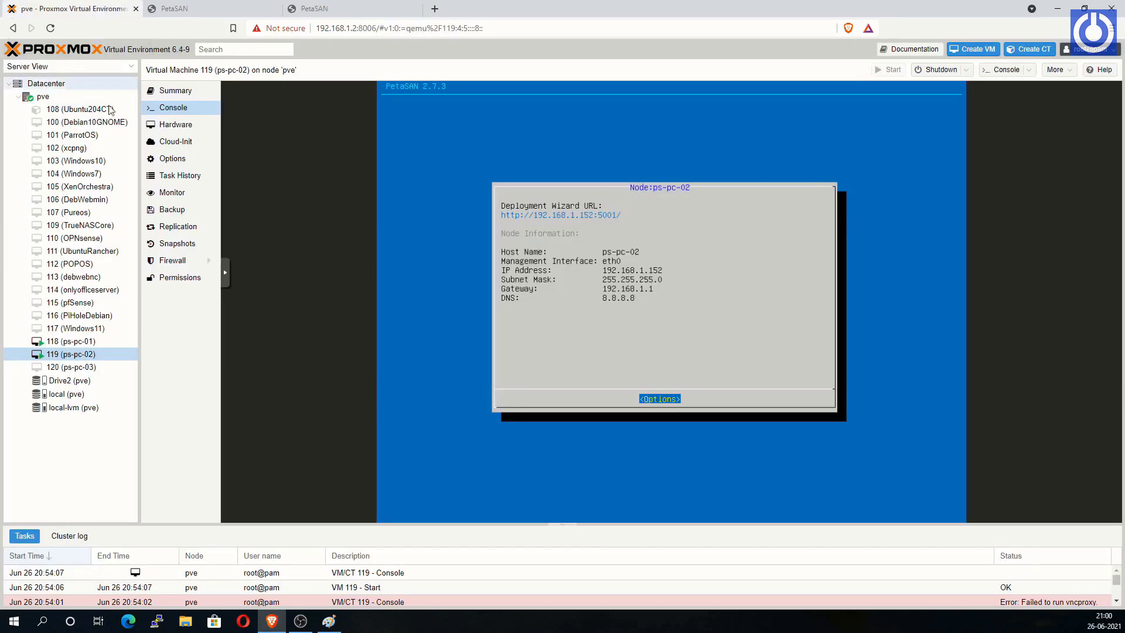
Step: Start VM 120 (ps-pc-03) and accept the PetaSAN license agreement
left_click(82, 369)
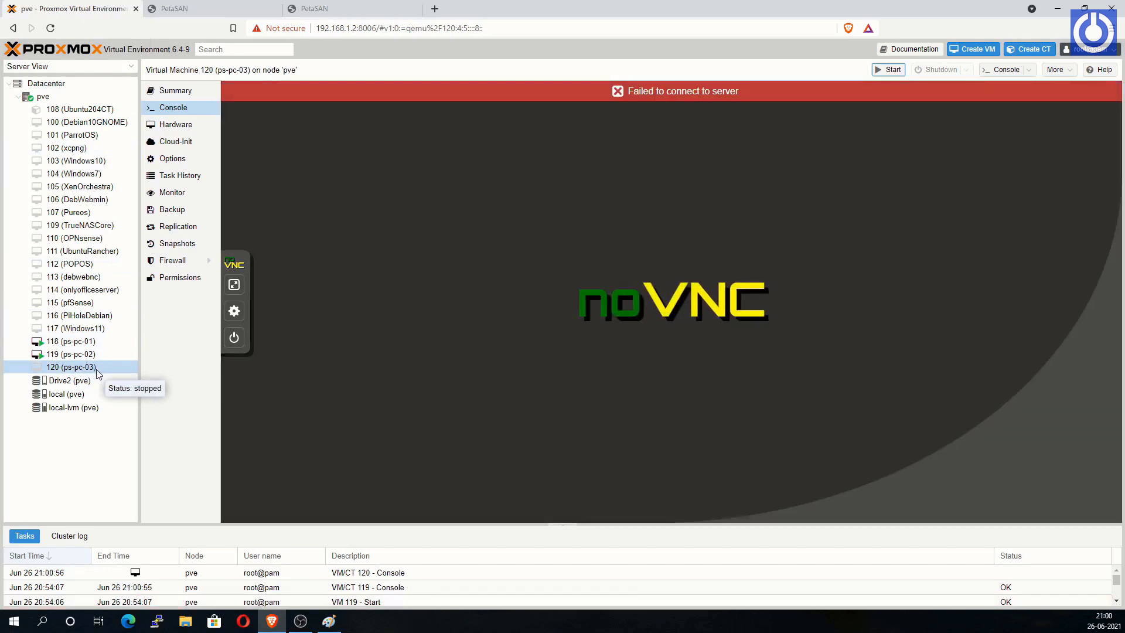
right_click(90, 369)
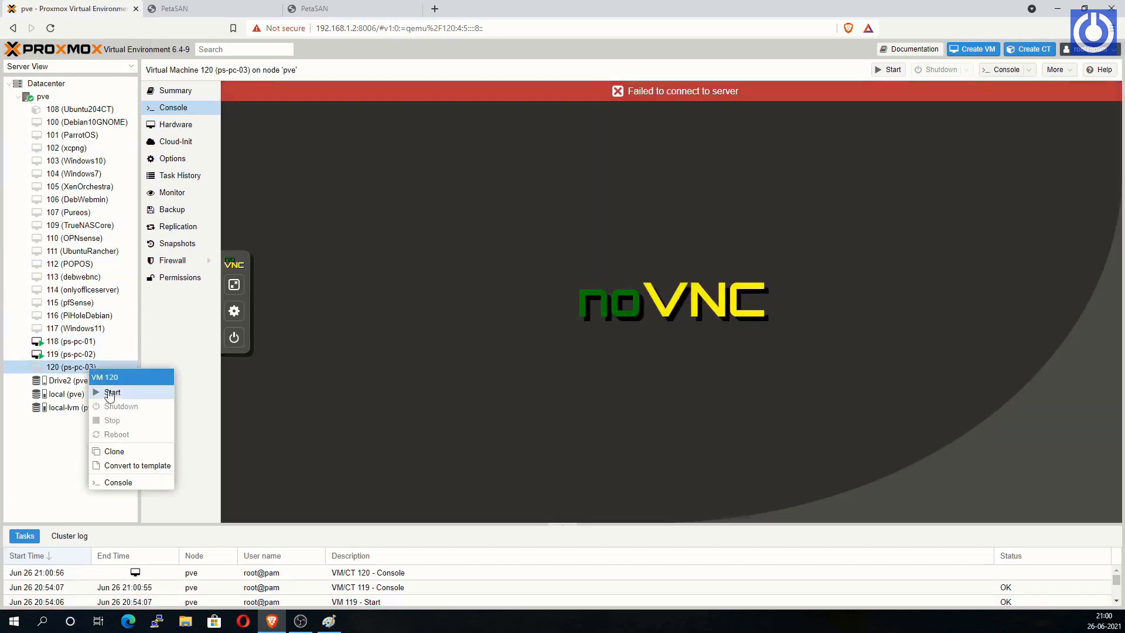
left_click(112, 393)
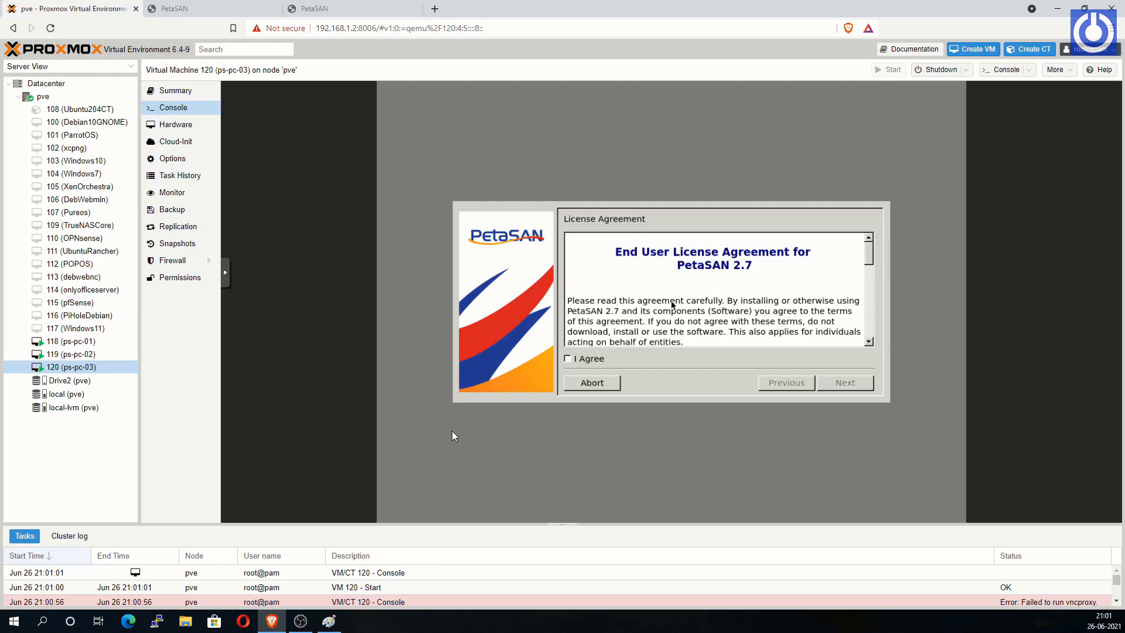
left_click(568, 358)
left_click(844, 383)
Step: Set hostname ps-pc-03 on eth0 with IP 192.168.1.153 and gateway 192.168.1.1
type("ps")
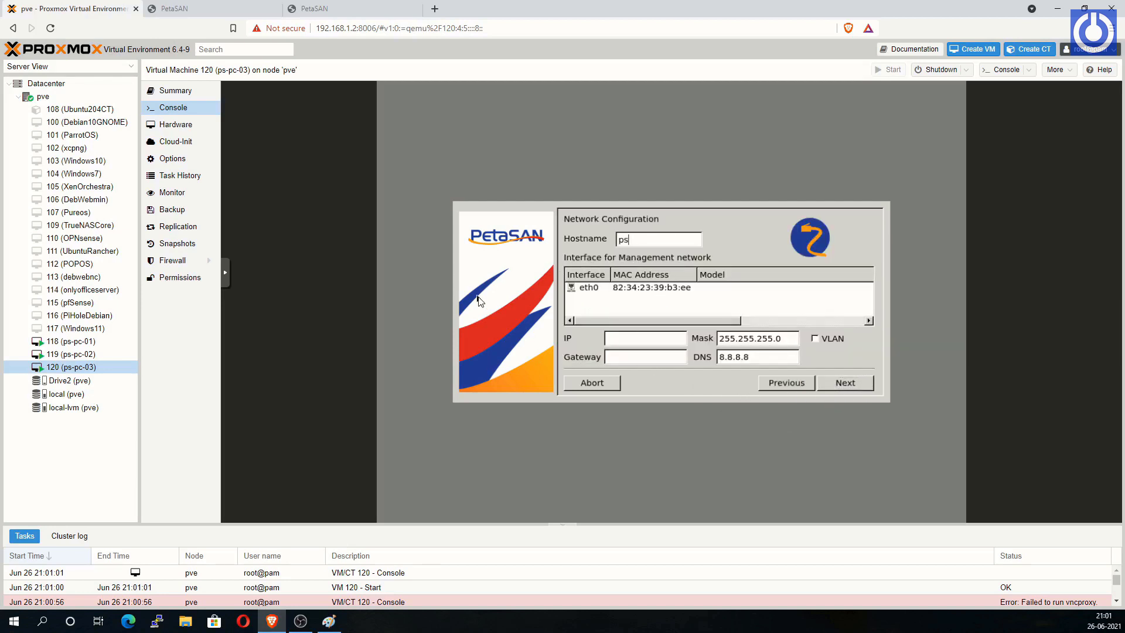
type("-pc-03")
left_click(623, 288)
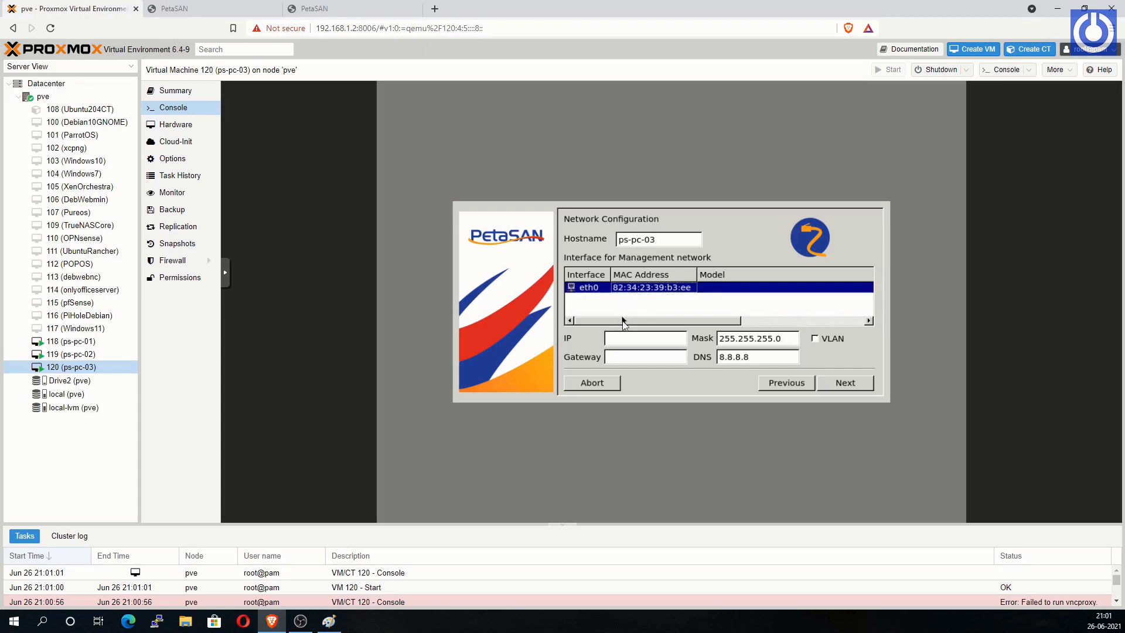
type("192.168.1.153")
left_click(635, 360)
type("192.168.1.")
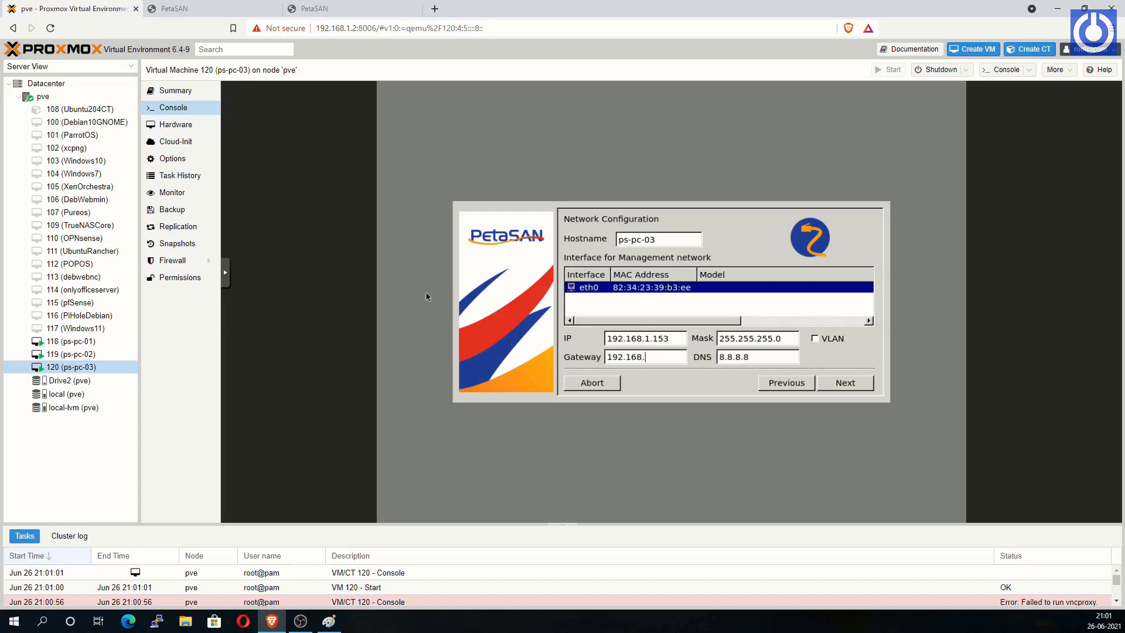
type("1")
Step: Keep sda as the system disk and choose the Asia/Kolkata time zone
left_click(847, 387)
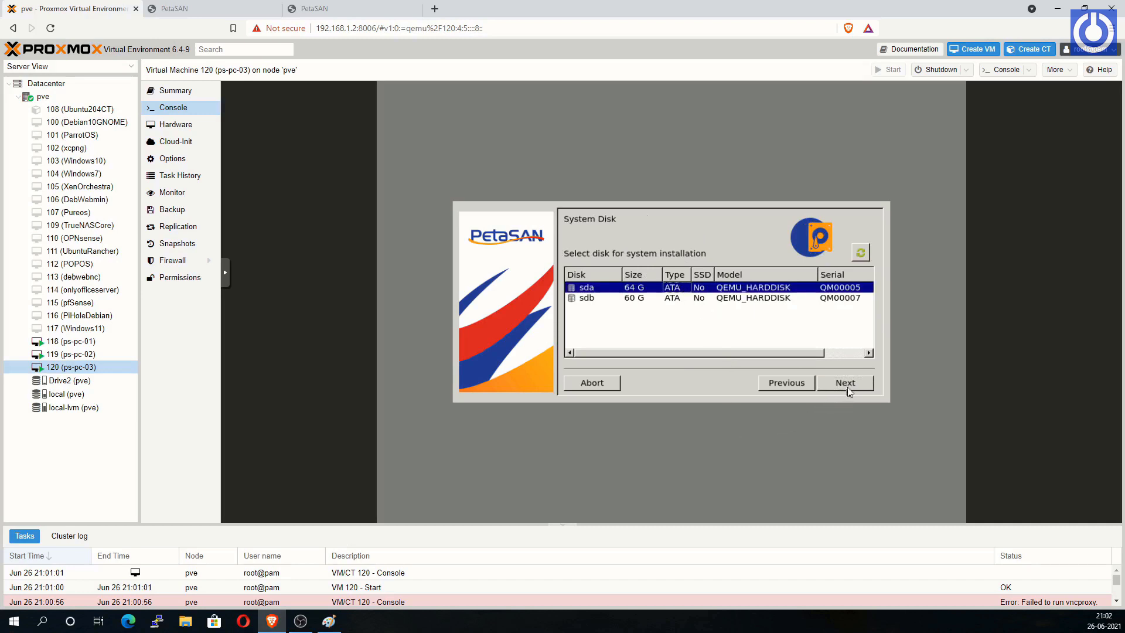
left_click(849, 387)
left_click_drag(871, 286, 874, 317)
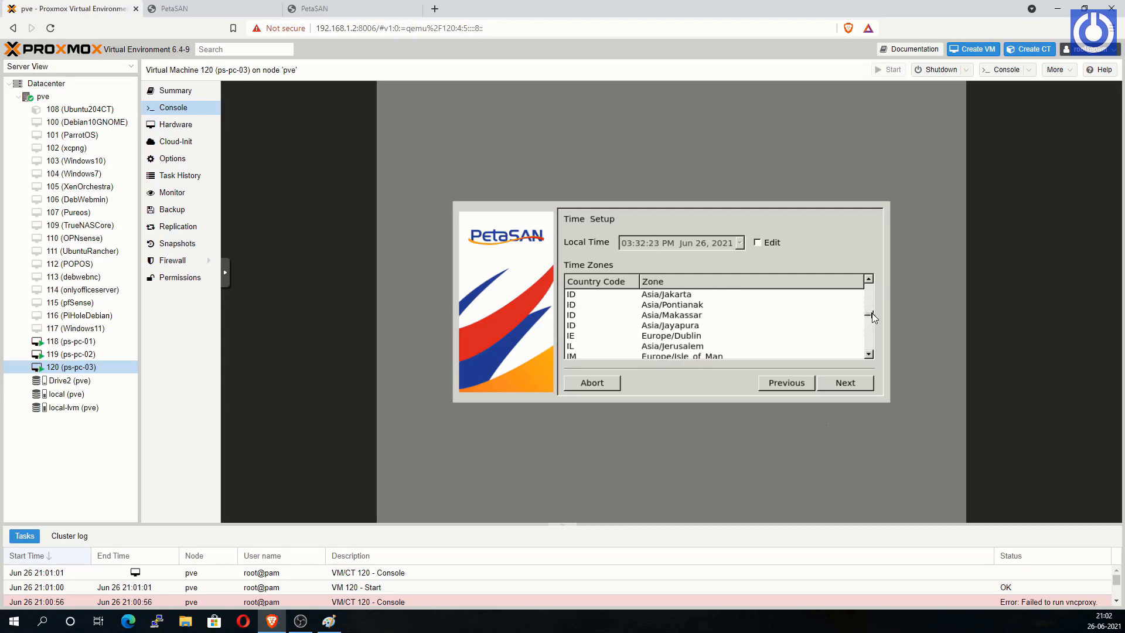
left_click(576, 336)
key("Down")
key("Down")
key("Down")
key("Down")
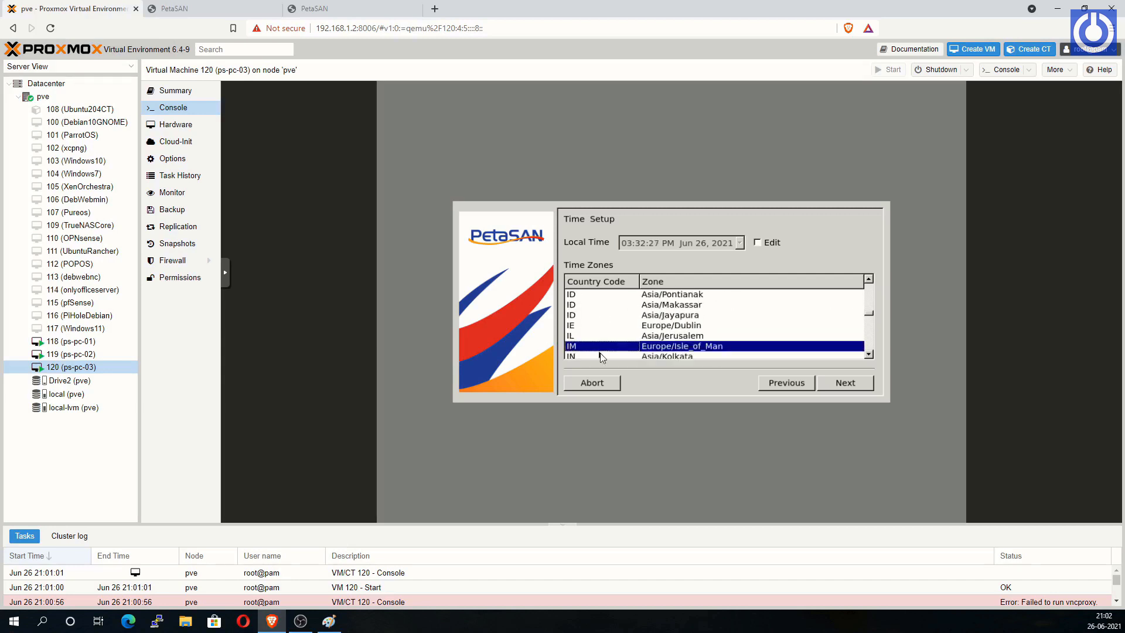
key("Up")
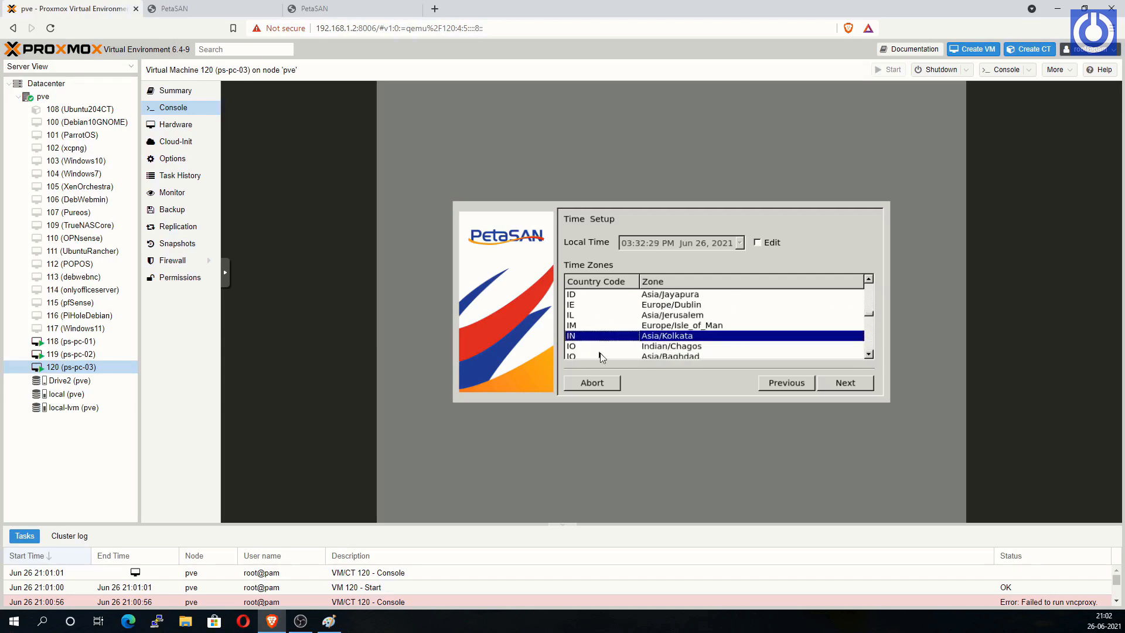
left_click(839, 386)
Step: Confirm erasing sda to install PetaSAN, then reboot ps-pc-03 once installation finishes
mouse_move(871, 284)
left_mouse_down()
mouse_move(874, 318)
mouse_move(874, 276)
left_mouse_up()
left_click(845, 382)
left_click(652, 322)
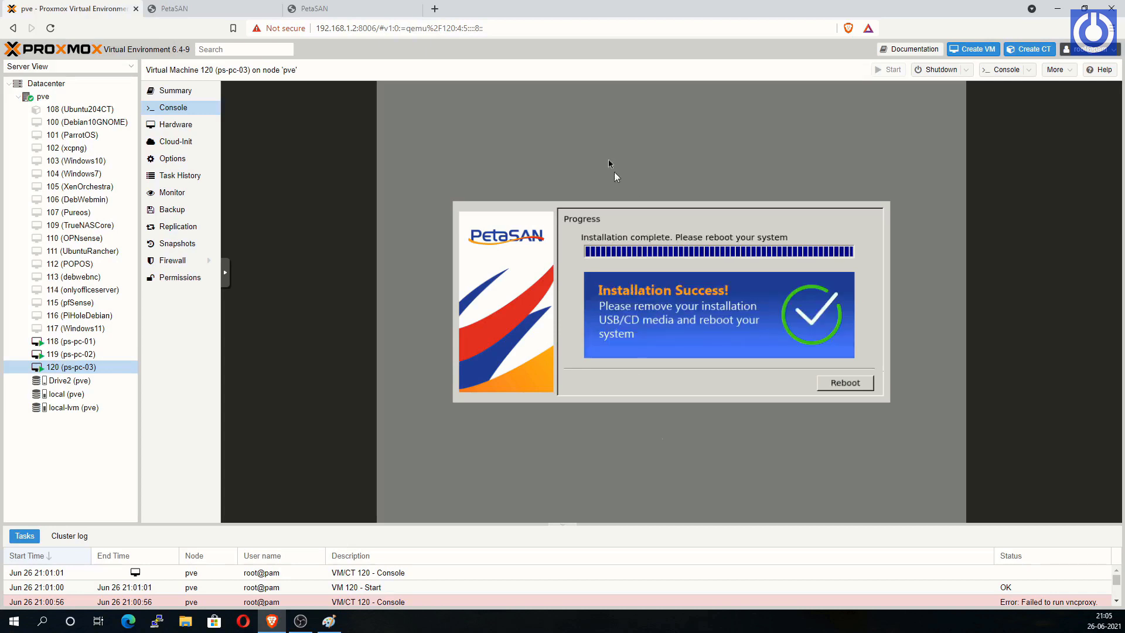
left_click(844, 384)
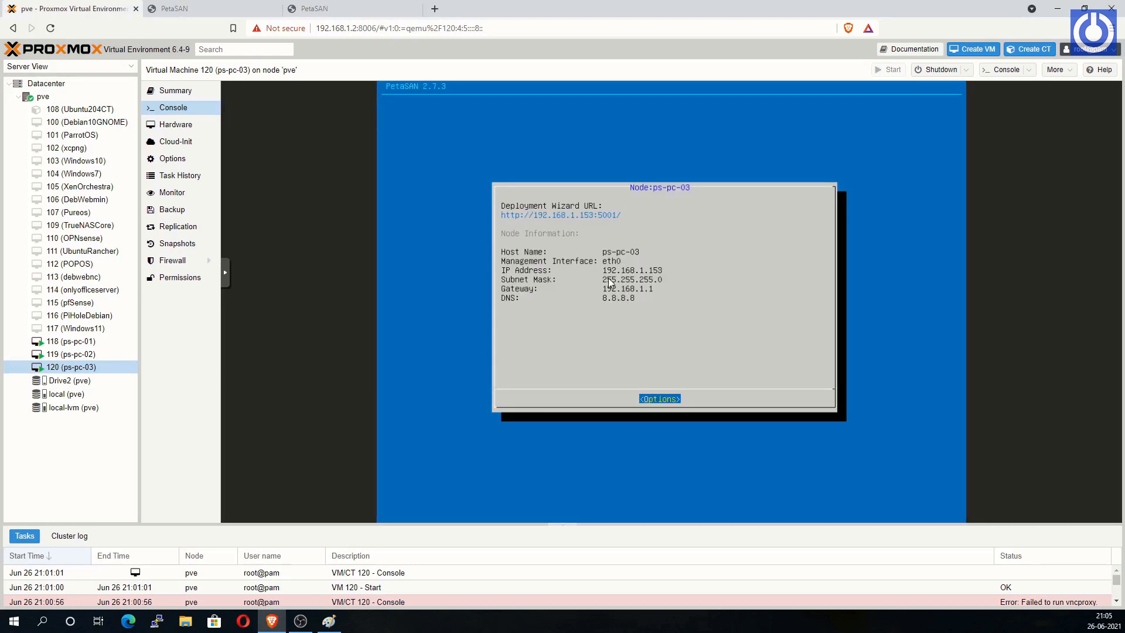
left_click(435, 9)
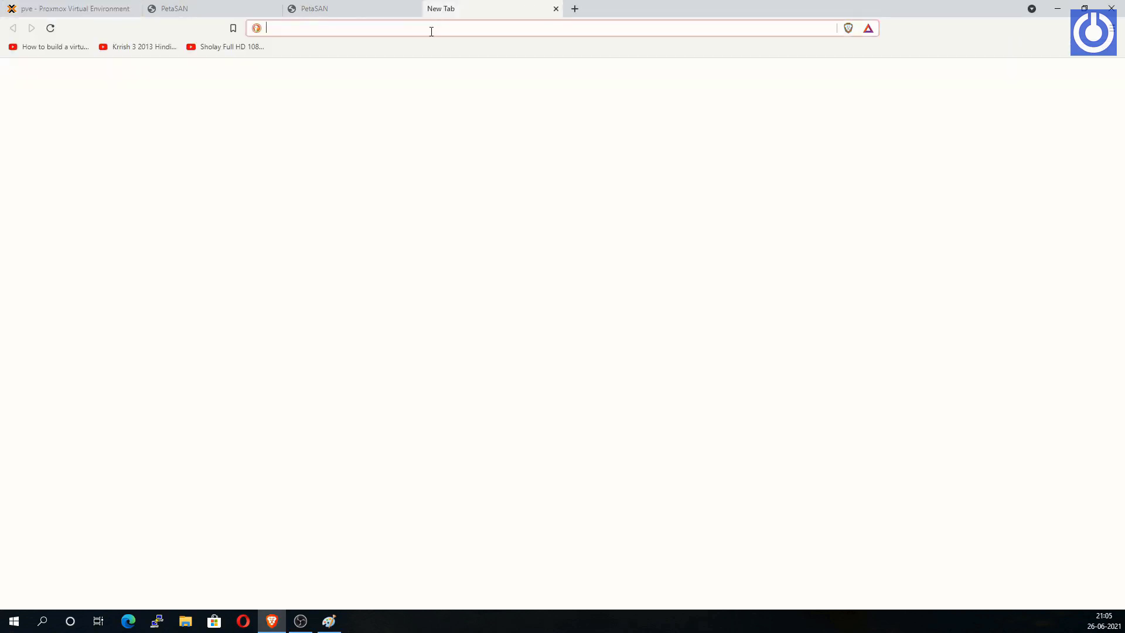
Step: Load ps-pc-03's wizard at 192.168.1.153:5001 and choose Join Existing Cluster
type("192.1")
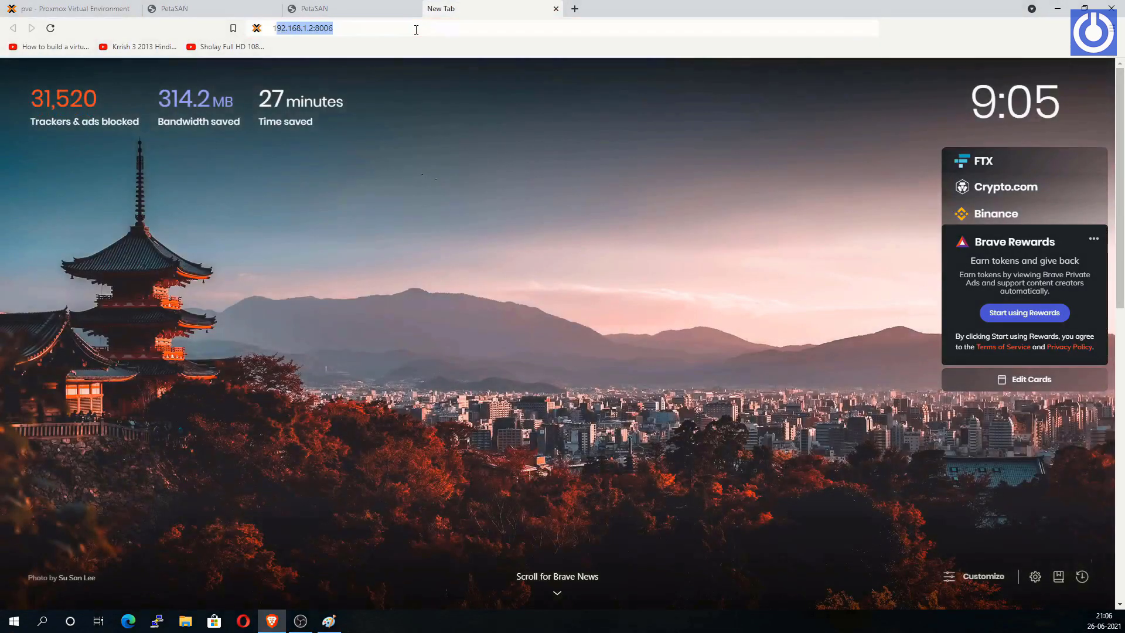
type("68")
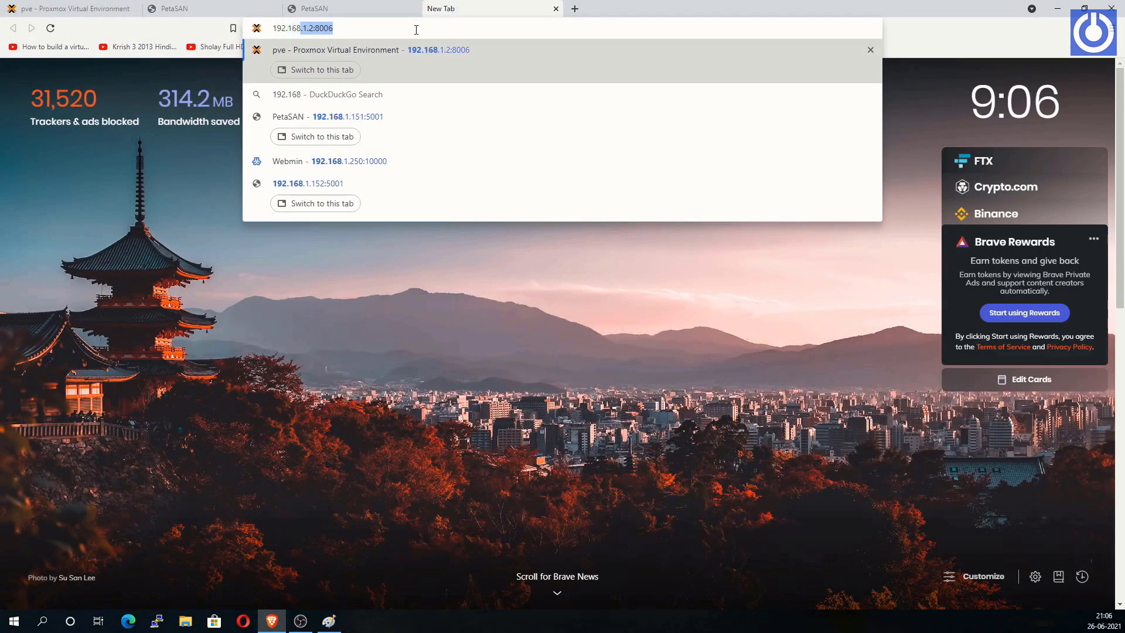
type(".1.")
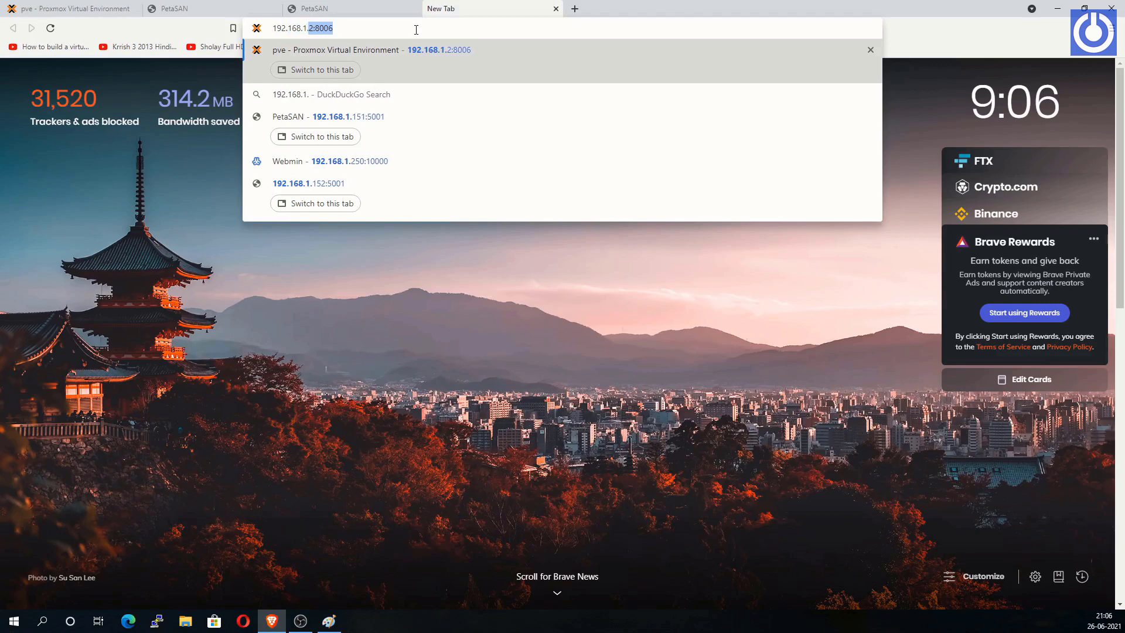
type("153:")
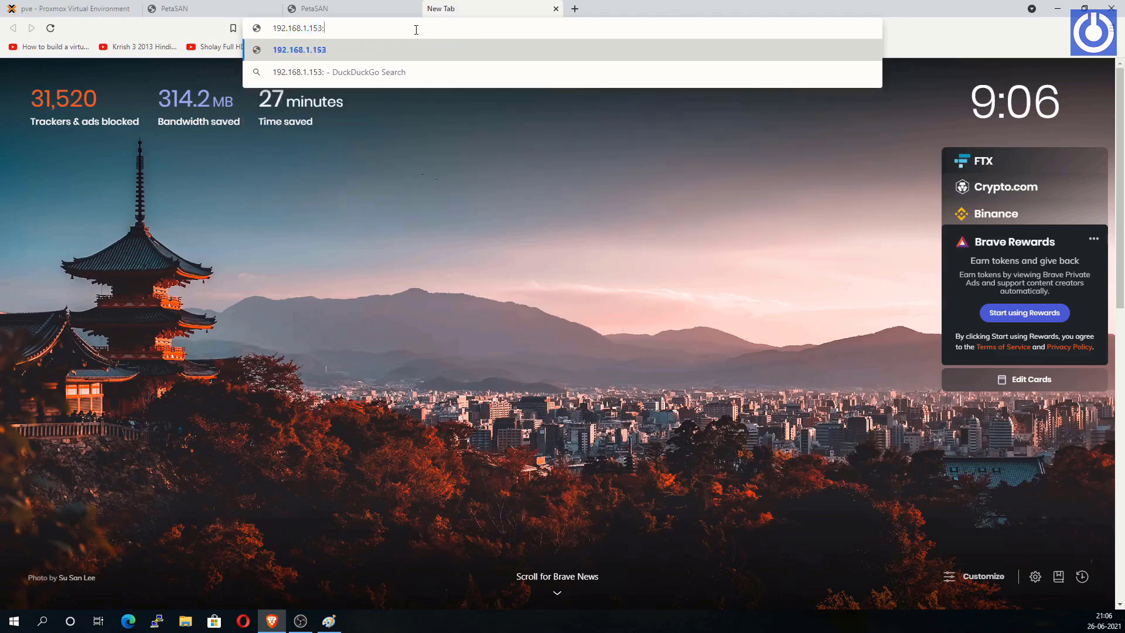
type("5001")
key("Return")
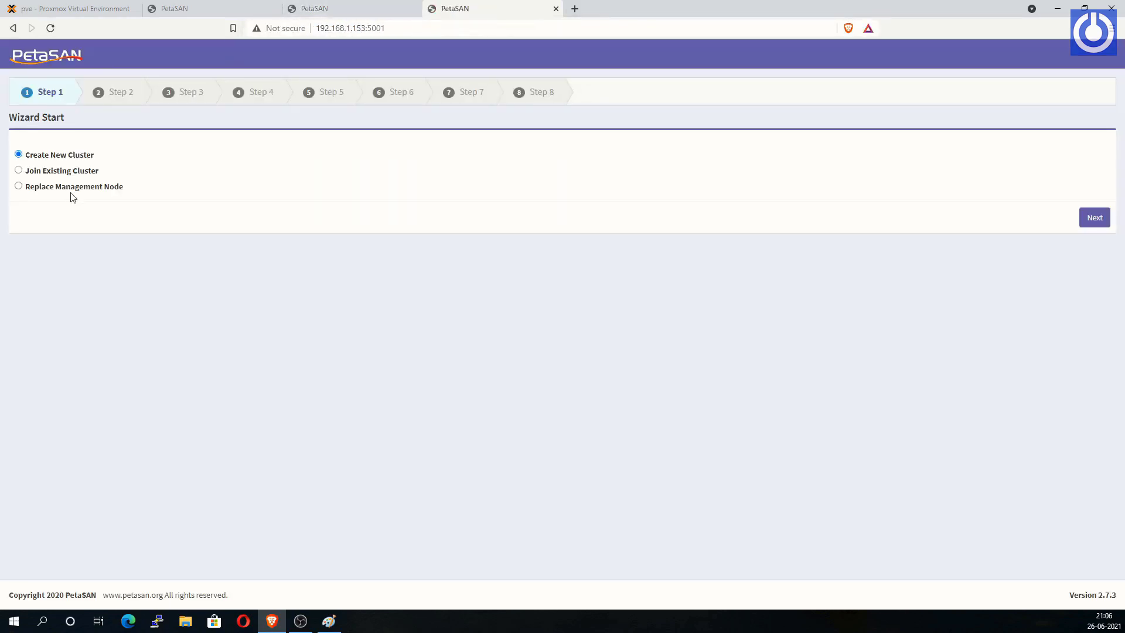
left_click(59, 172)
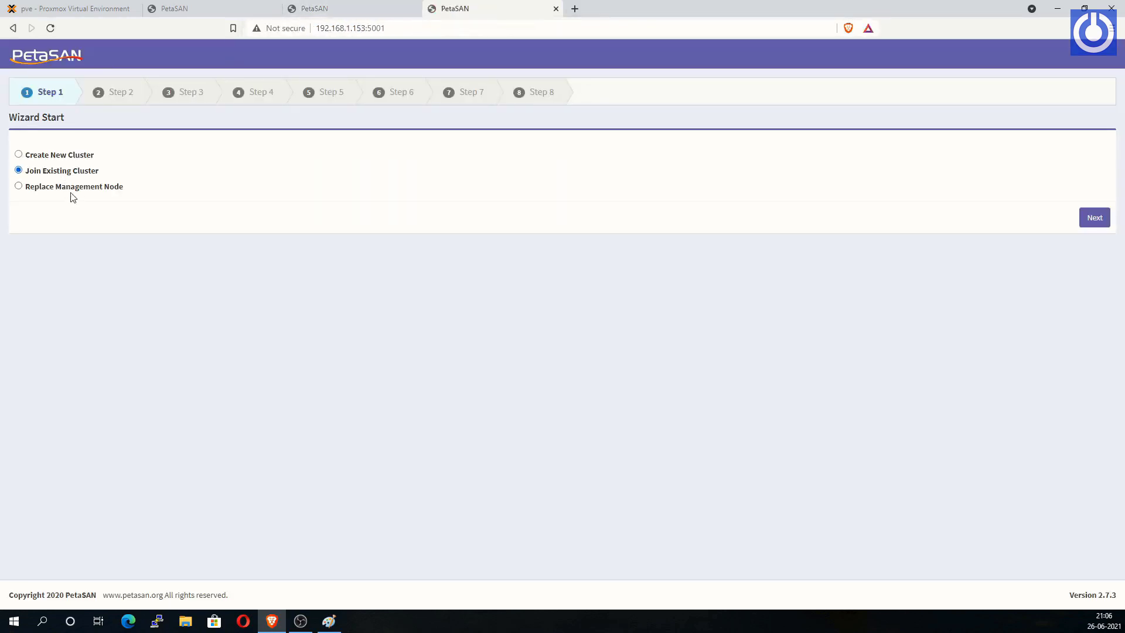
left_click(1095, 223)
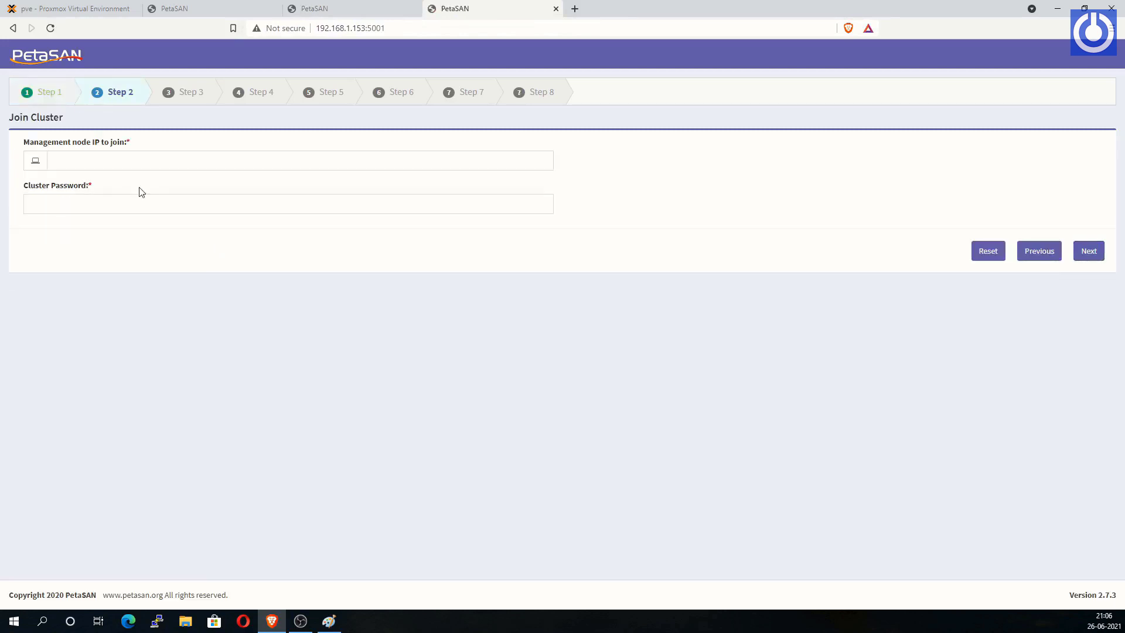
Step: Join via management node 192.168.1.151 using the cluster password
left_click(64, 161)
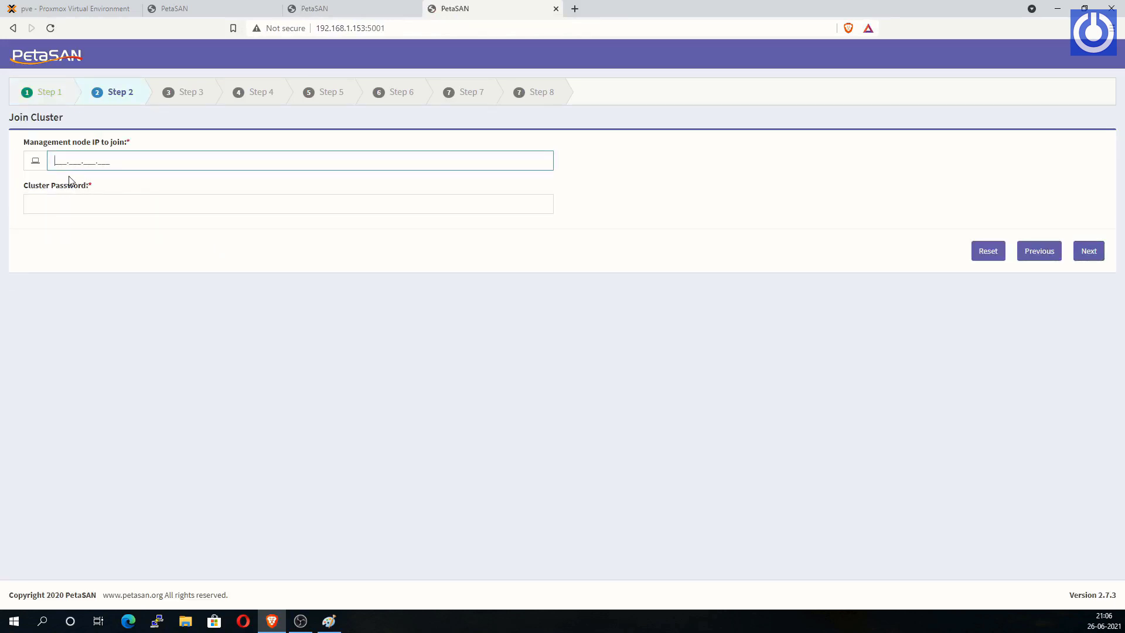
type("192.168.1.153")
key("BackSpace")
left_click(57, 205)
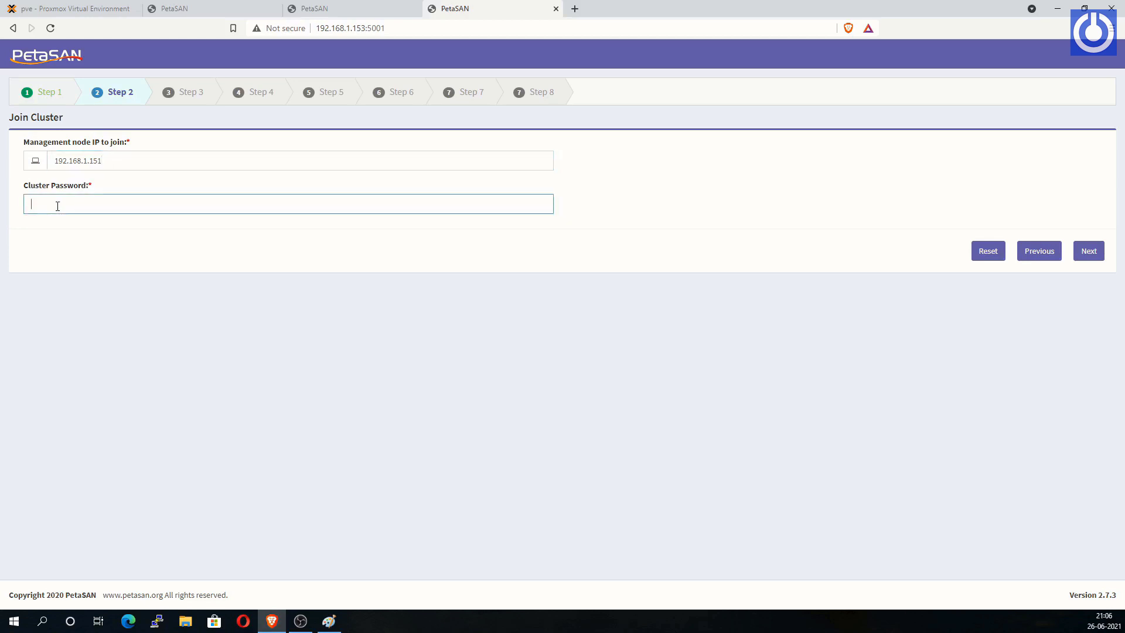
type("pa•••••")
left_click(934, 337)
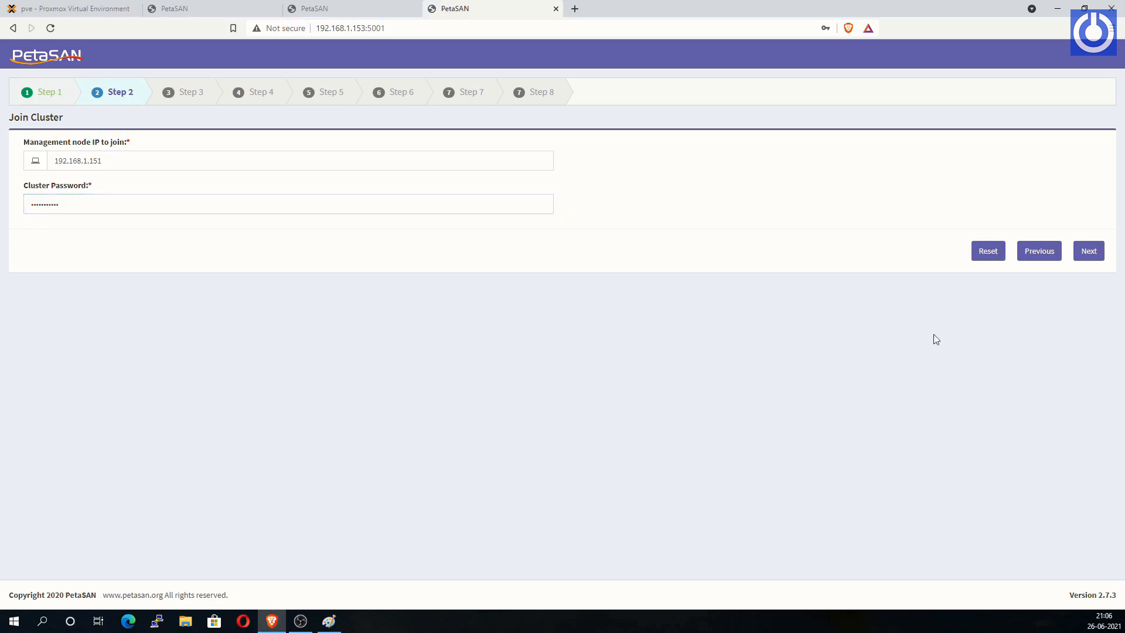
left_click(1089, 254)
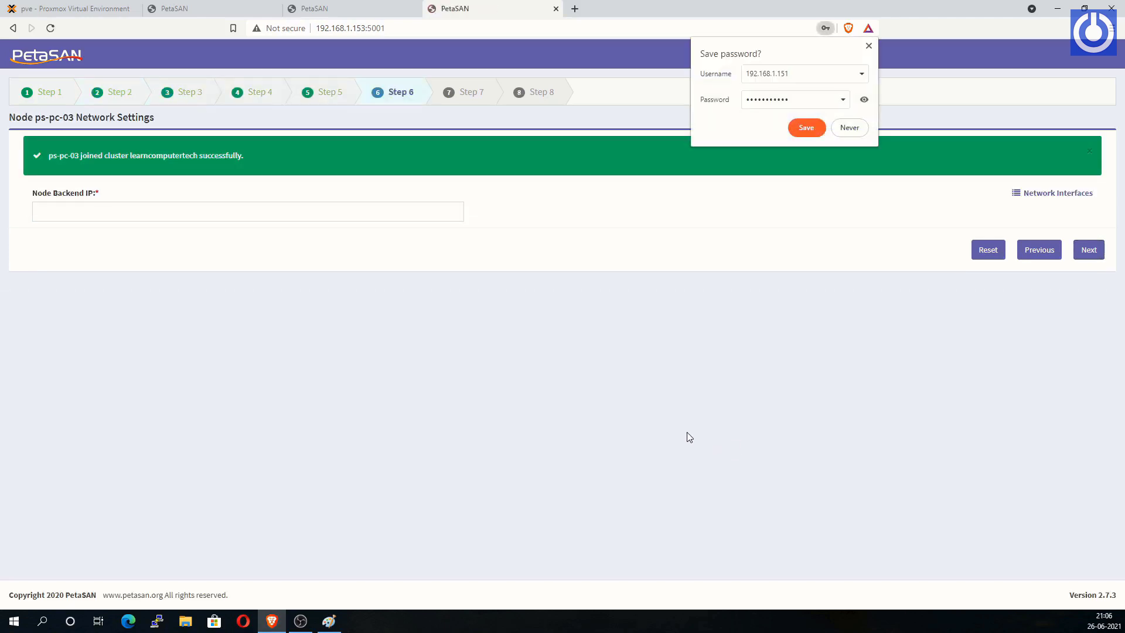
Step: Decline saving the password, enter Node Backend IP 192.168.11.153, and continue
left_click(849, 128)
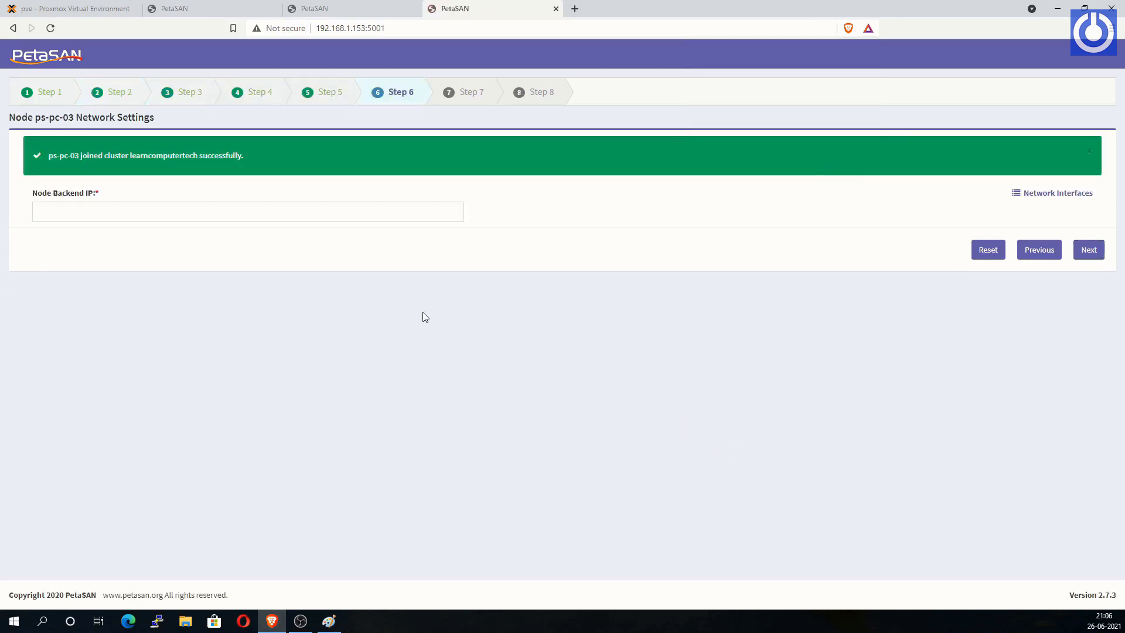
left_click(44, 209)
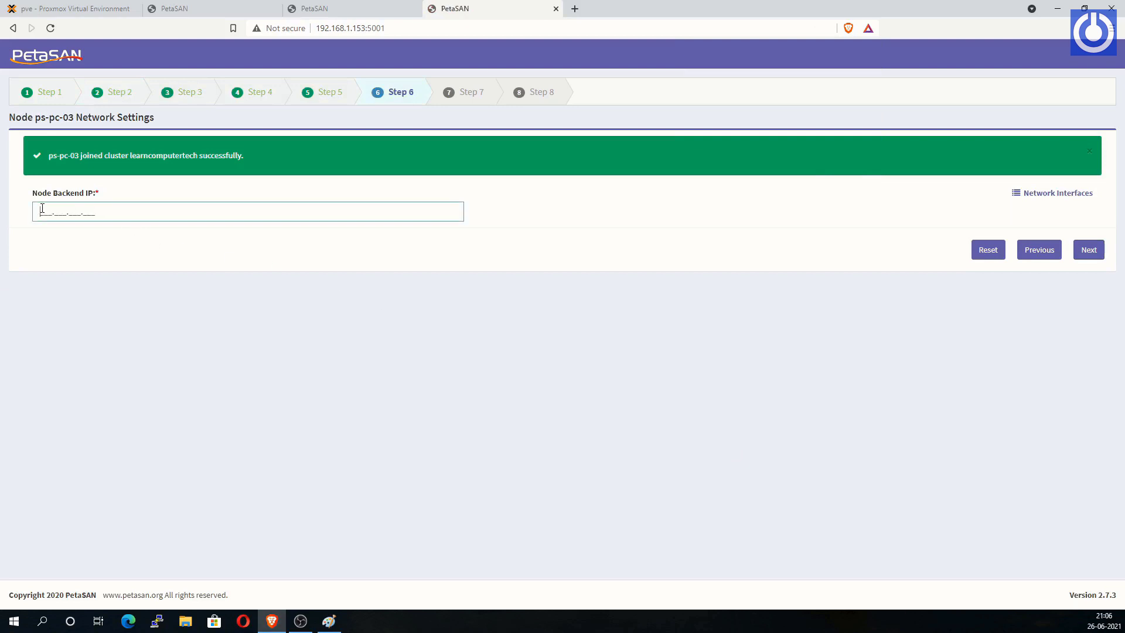
type("192.168.1")
key("BackSpace")
type("11")
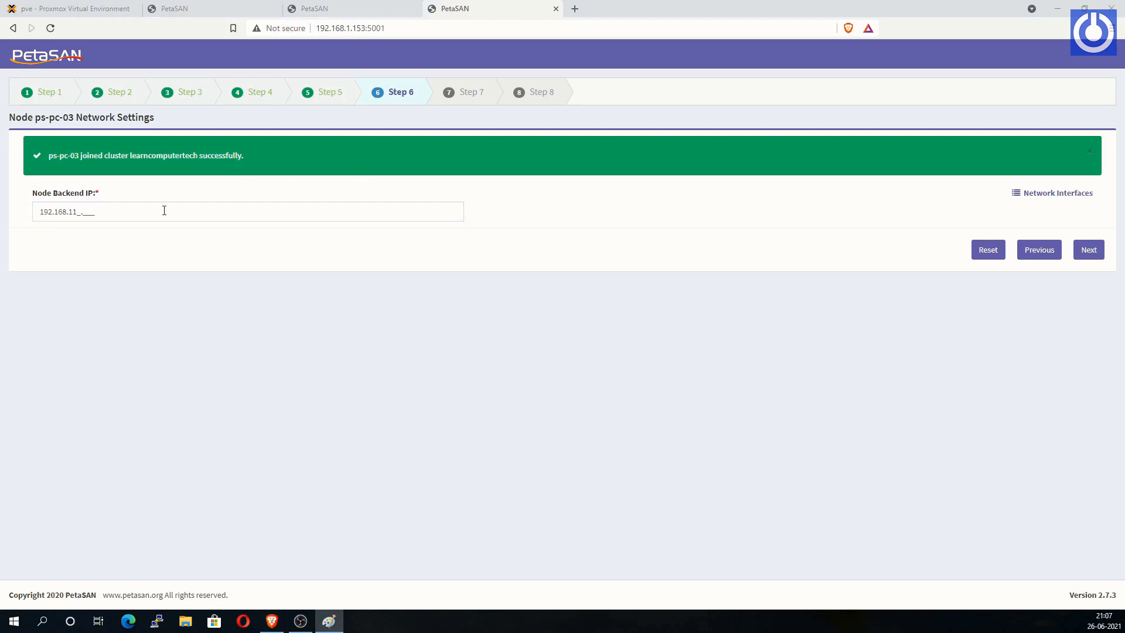
left_click(97, 209)
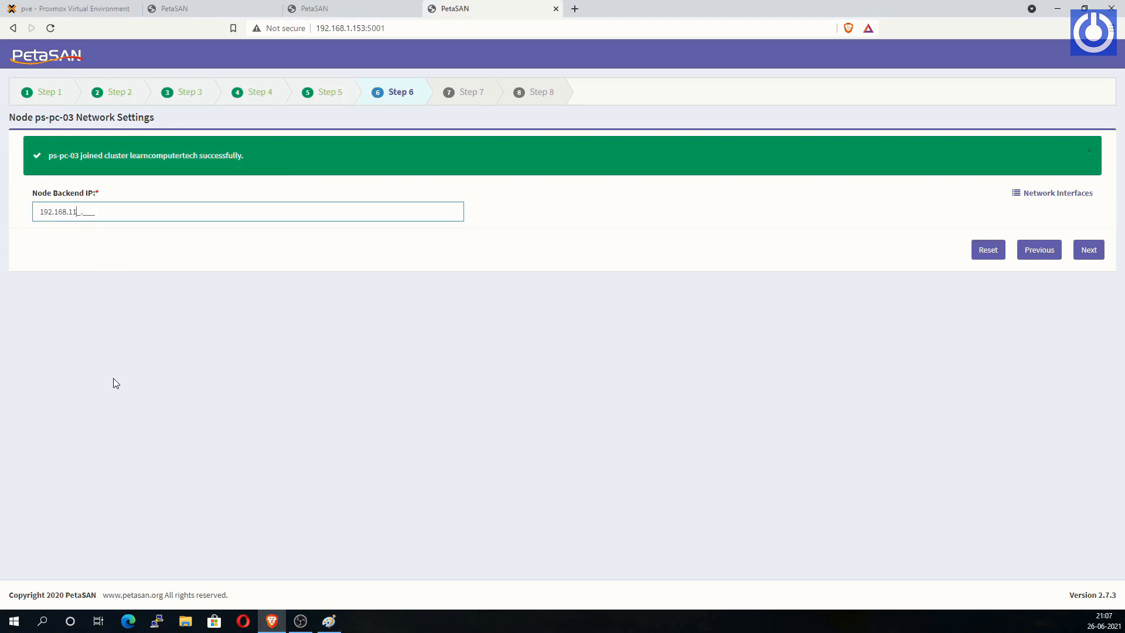
key("BackSpace")
key("BackSpace")
key("BackSpace")
key("BackSpace")
key("BackSpace")
key("BackSpace")
key("BackSpace")
key("BackSpace")
type("192.168.11.153")
left_click(404, 396)
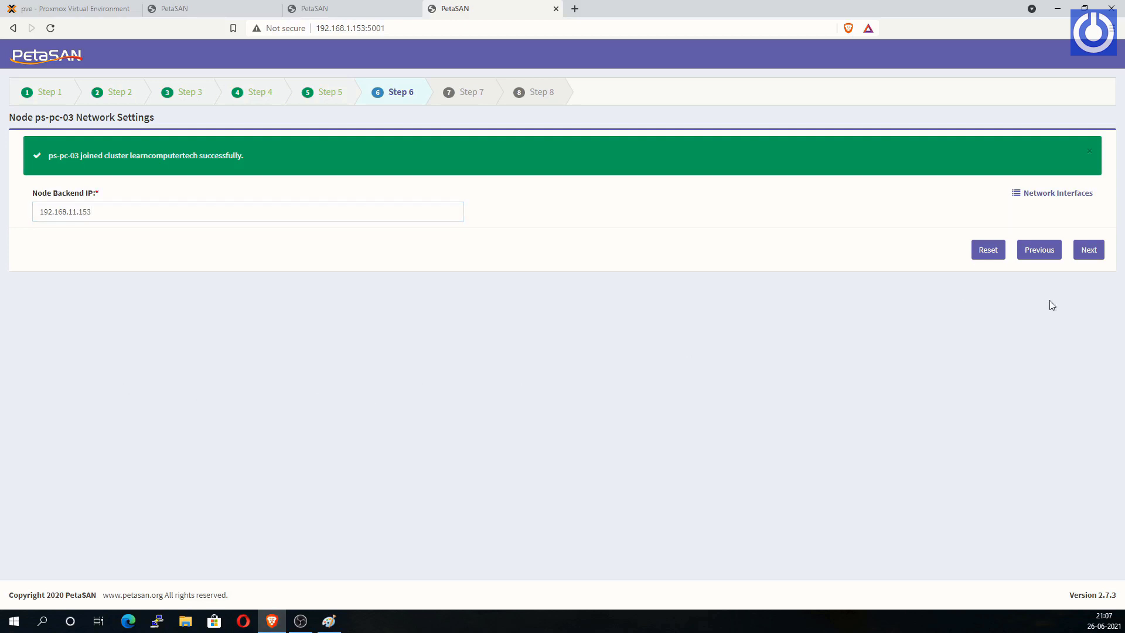
left_click(1089, 253)
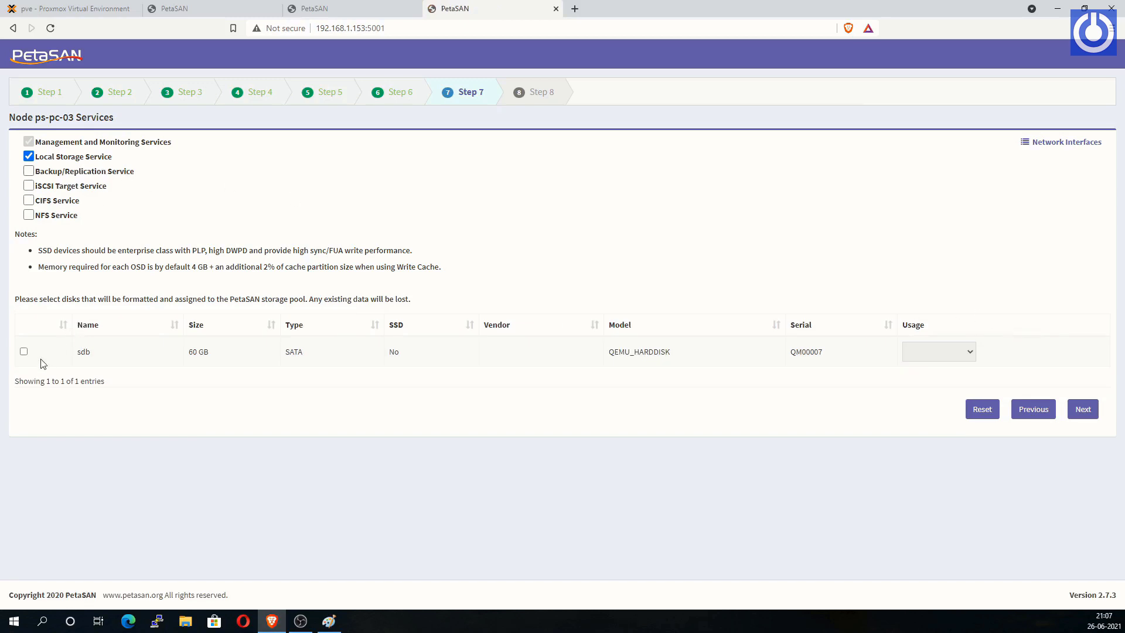
Step: Add disk sdb with usage OSD, enable CIFS Service, and deploy ps-pc-03
left_click(23, 351)
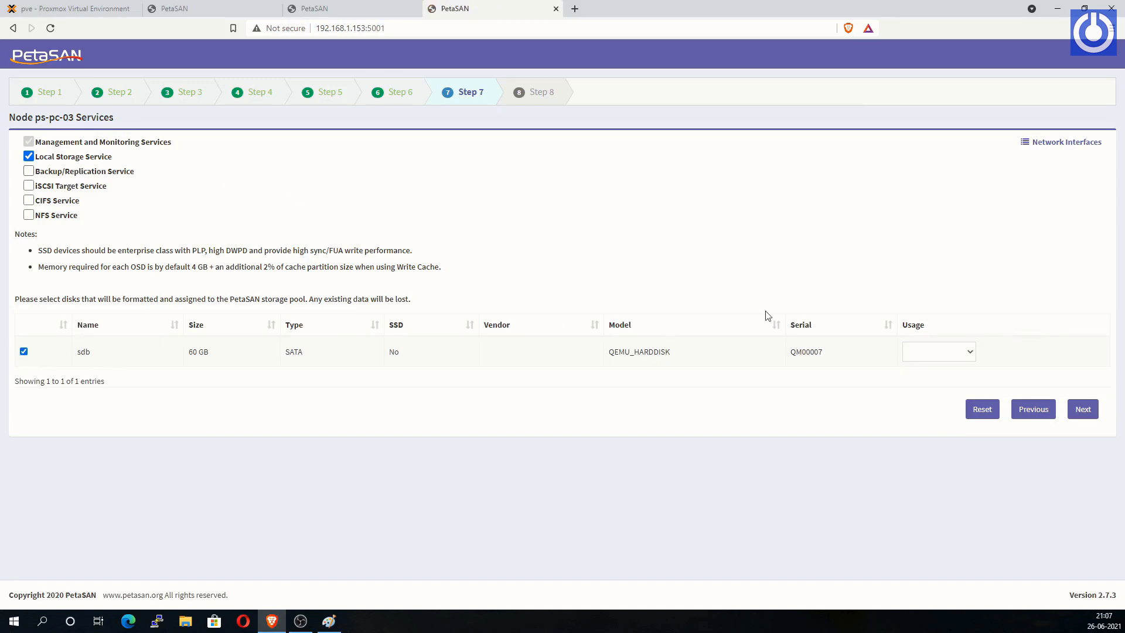
left_click(966, 357)
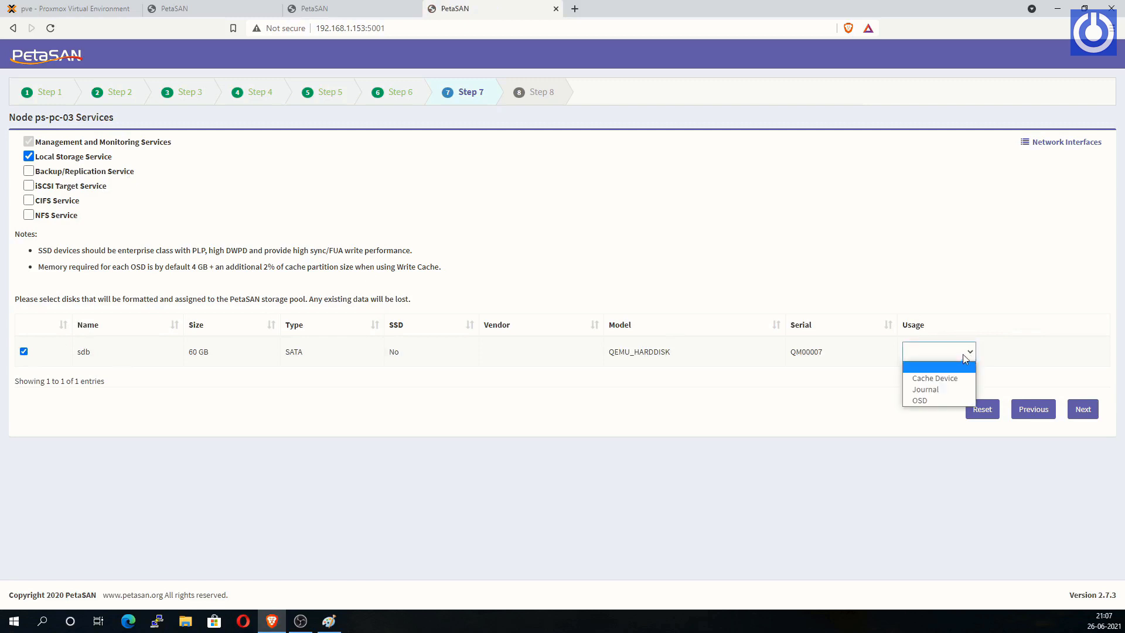
left_click(928, 401)
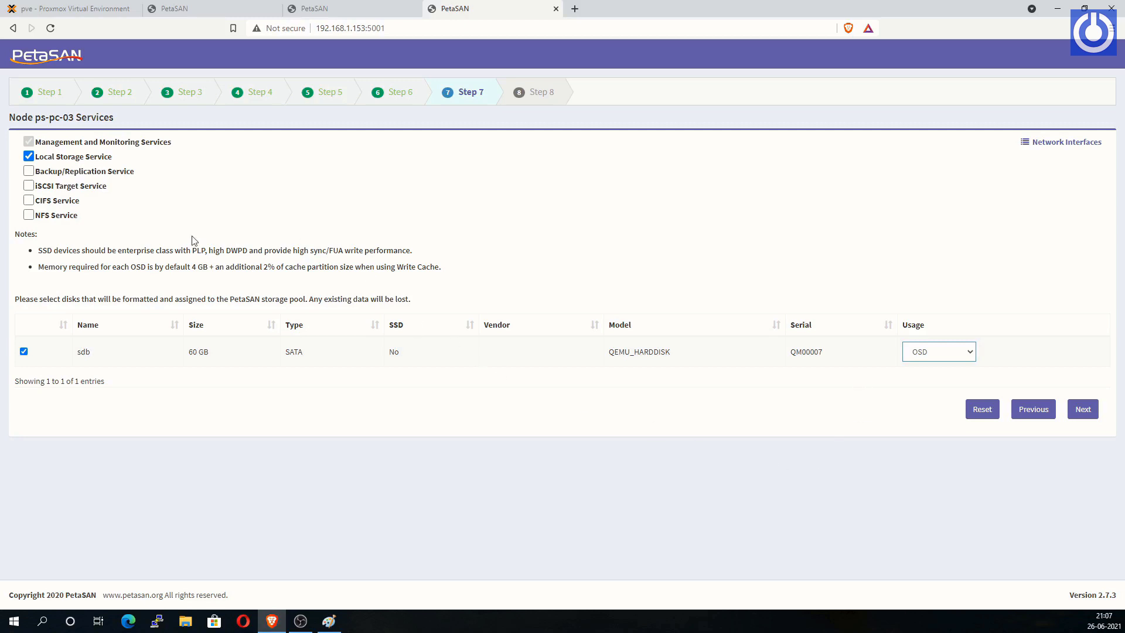
left_click(29, 200)
left_click(1082, 412)
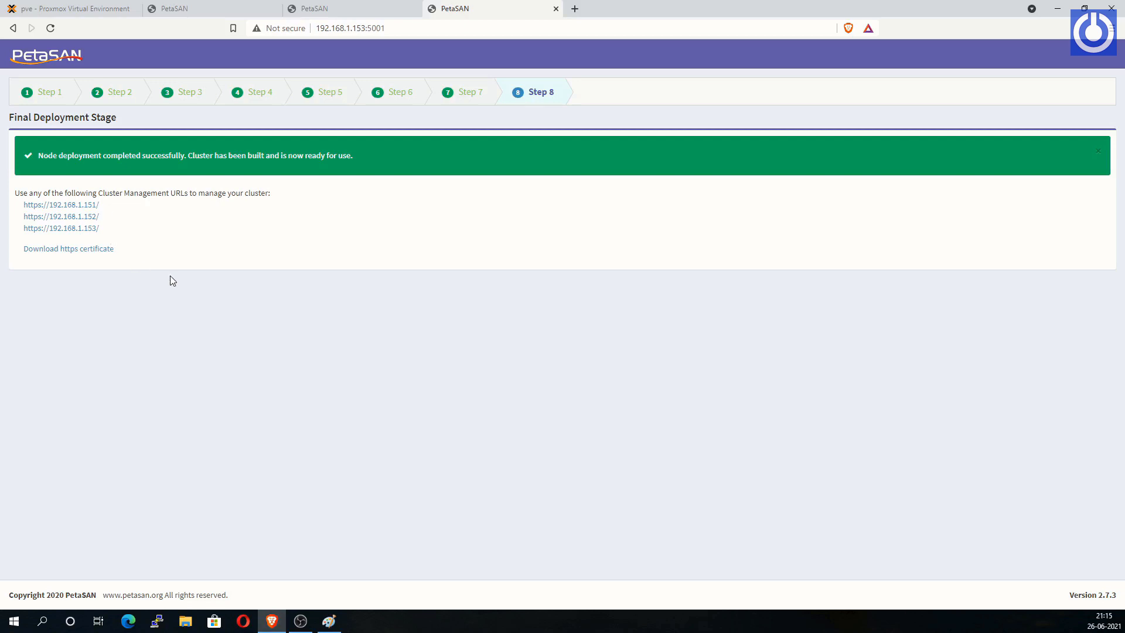
Step: Try the 192.168.1.151 management link directly, then return to the deployment summary
left_click_drag(14, 193, 157, 291)
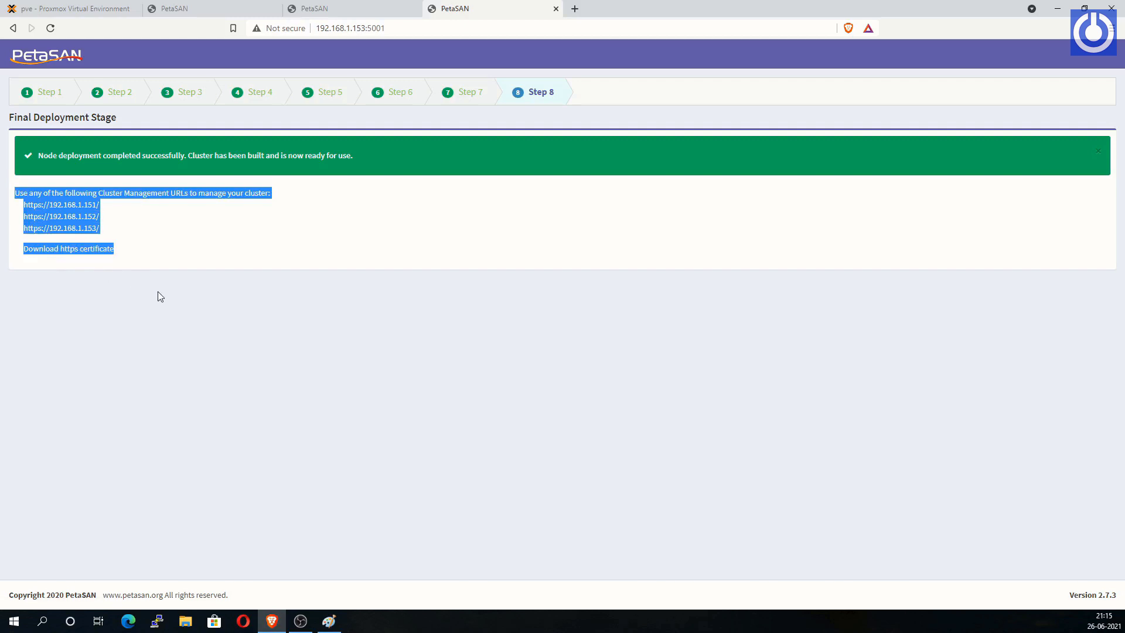
left_click(157, 291)
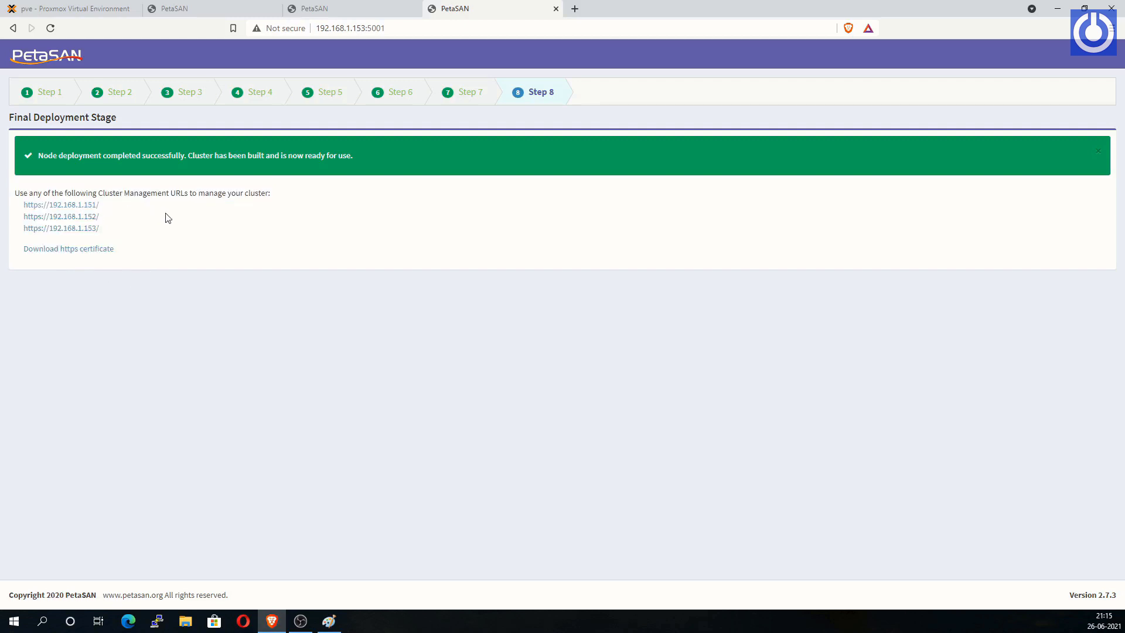
left_click(92, 208)
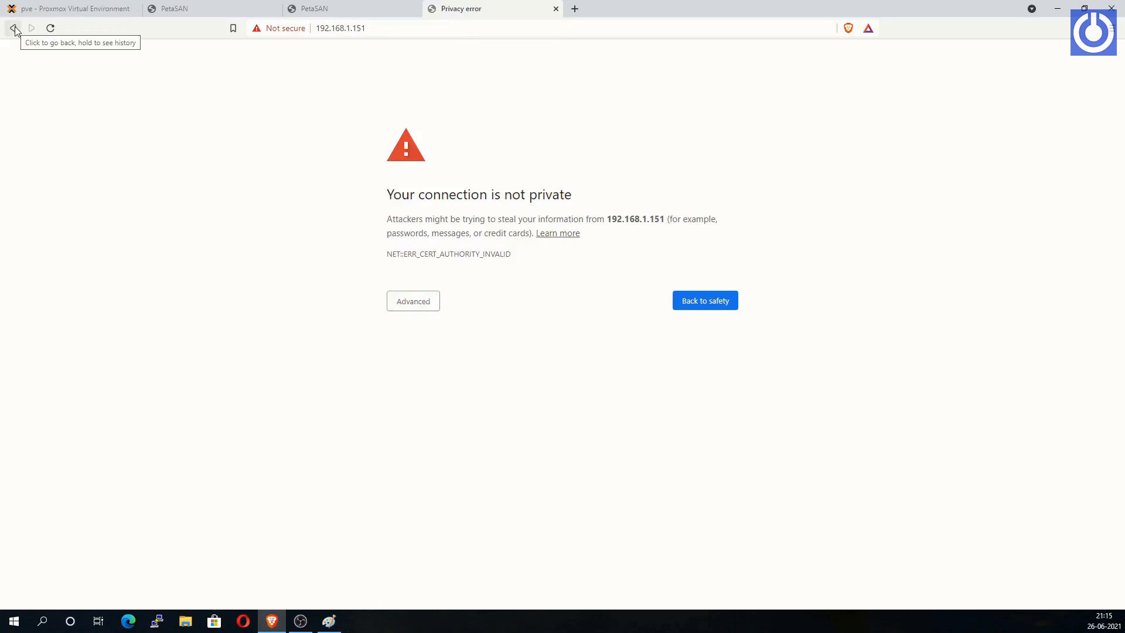
left_click(402, 305)
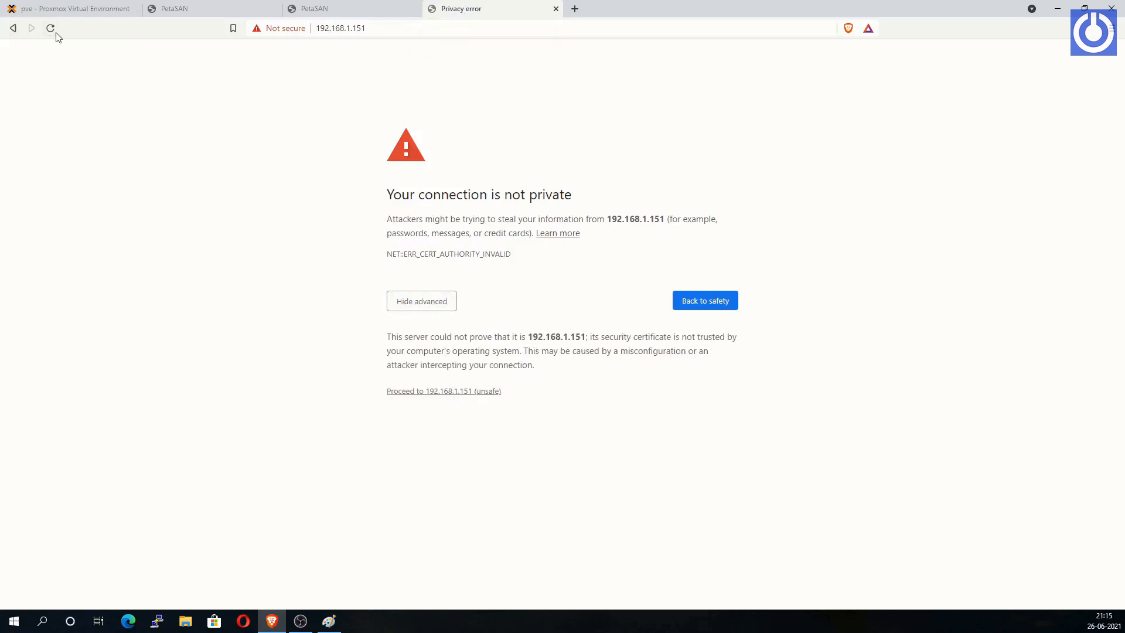
left_click(13, 28)
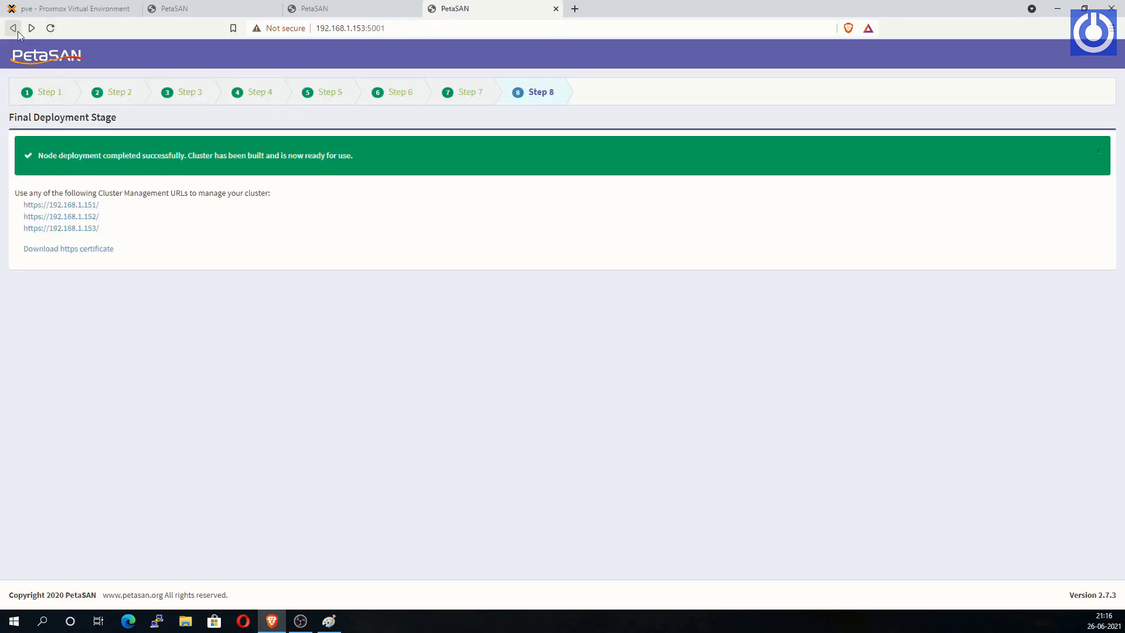
Step: Open 192.168.1.151 in a new tab and proceed past the certificate warning
right_click(90, 206)
left_click(129, 216)
key("ctrl+Tab")
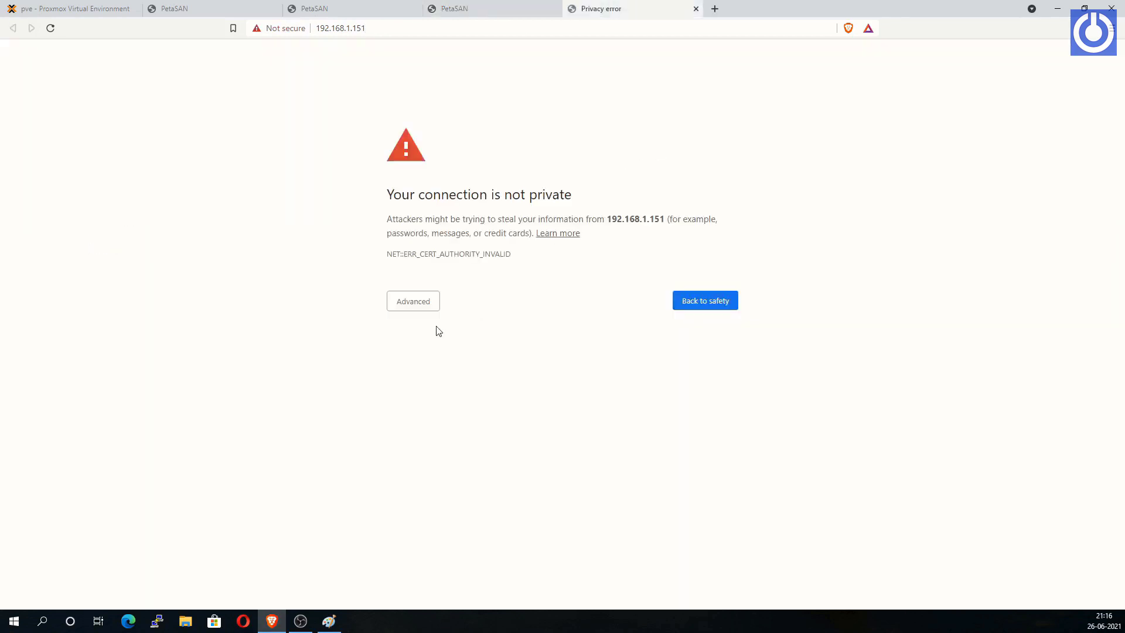
left_click(414, 304)
left_click(462, 393)
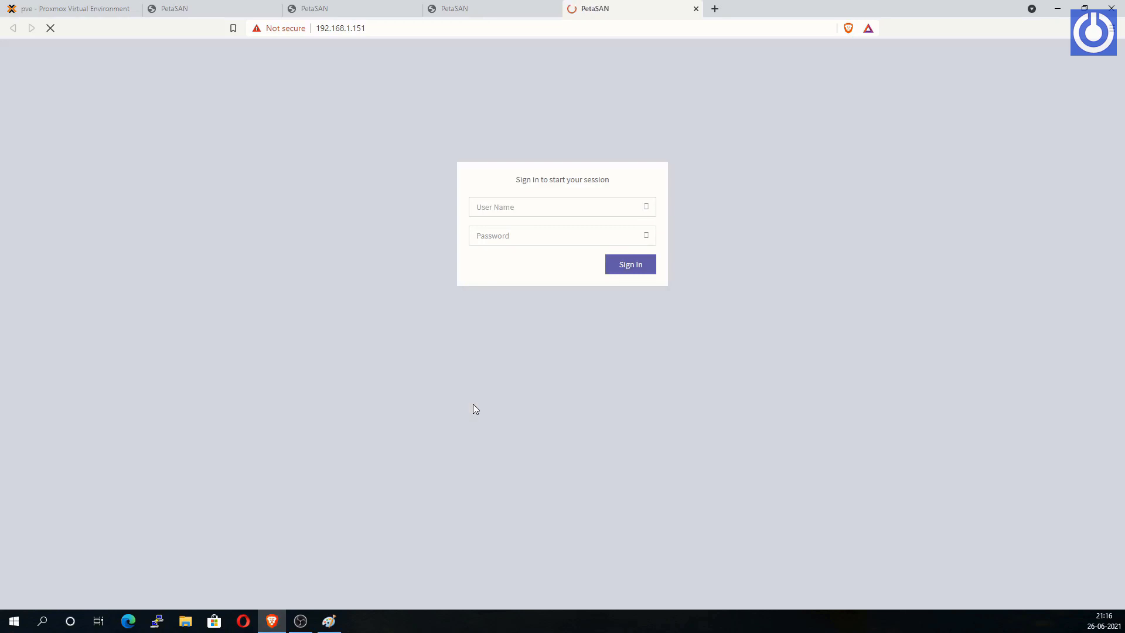
left_click(503, 245)
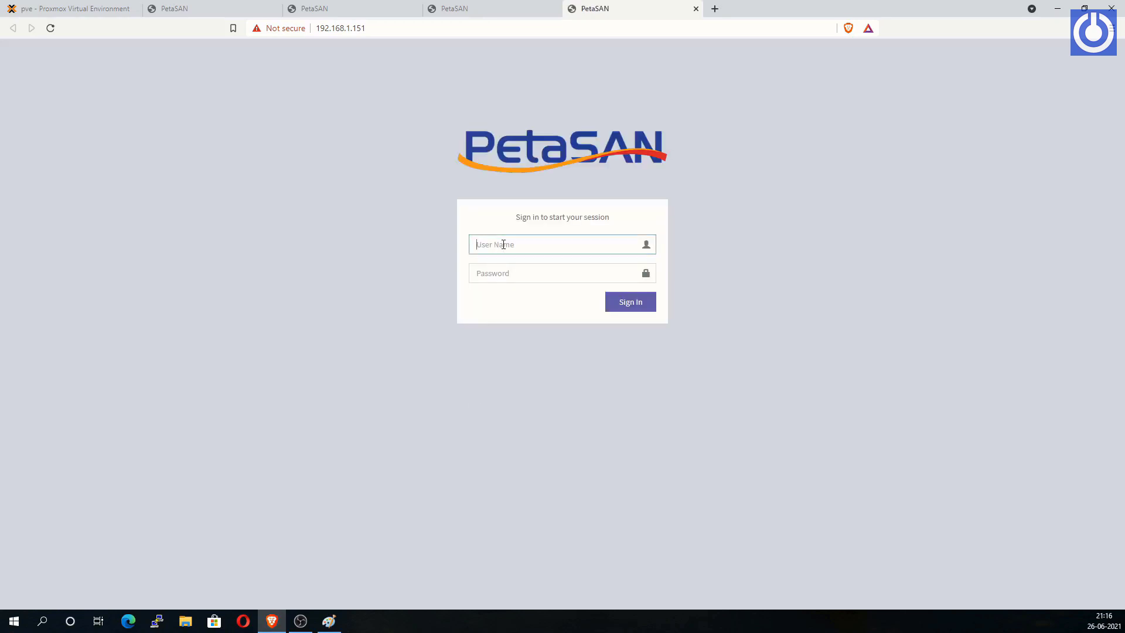
Step: Sign in to PetaSAN as admin with the administrator password
type("admin")
left_click(520, 273)
type("••••••••")
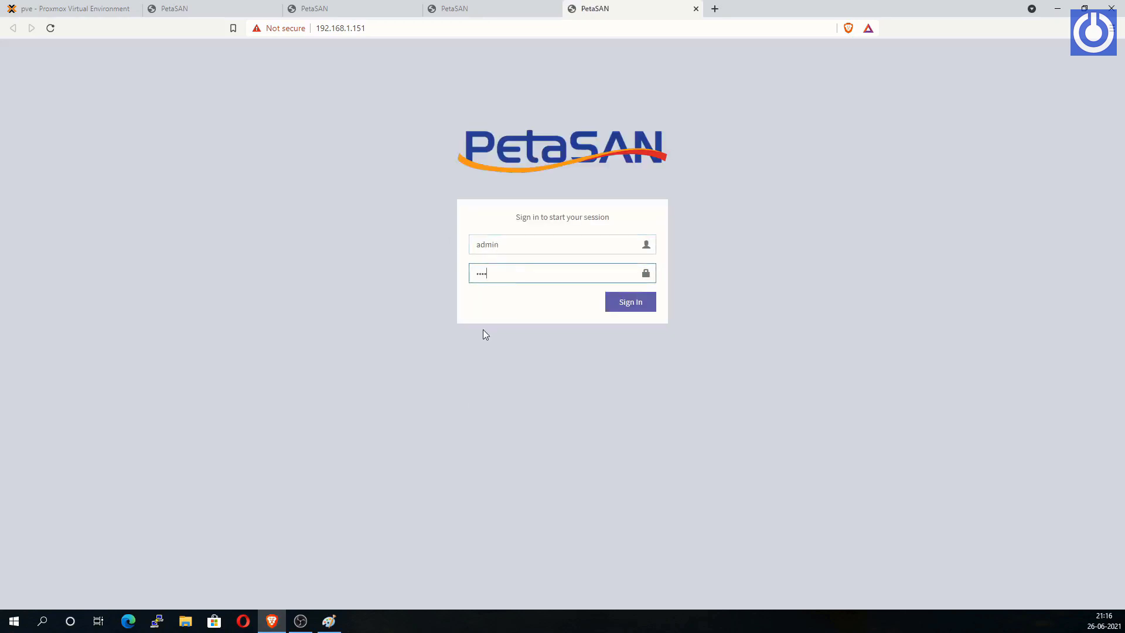
left_click(622, 305)
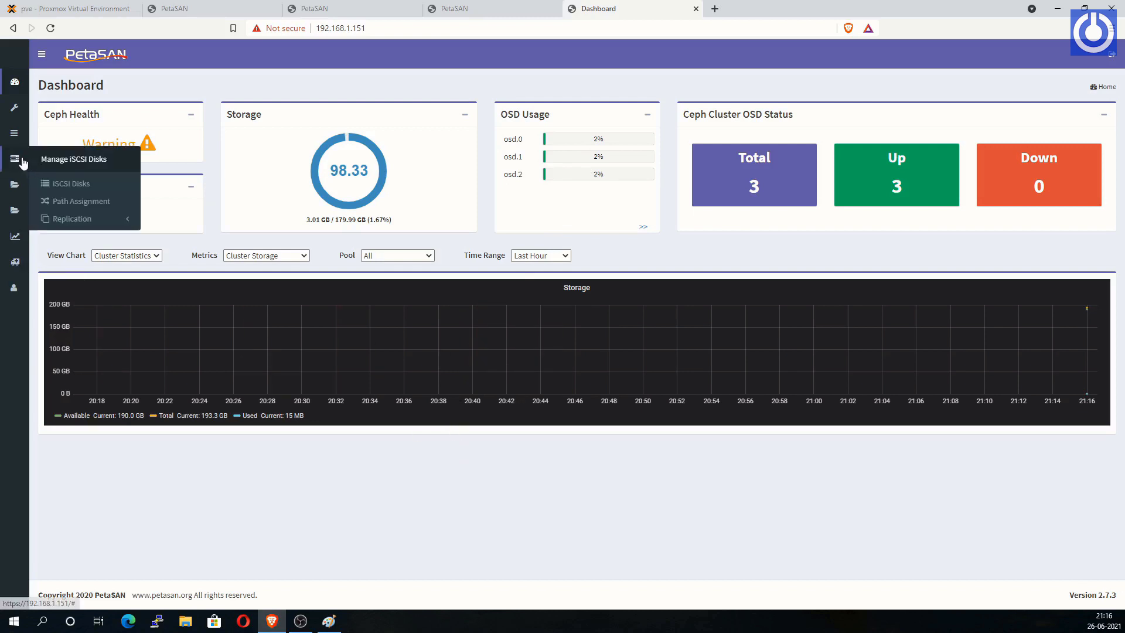
Step: Open Manage Nodes > Nodes List showing ps-pc-01, ps-pc-02 and ps-pc-03 Up
mouse_move(16, 184)
mouse_move(14, 133)
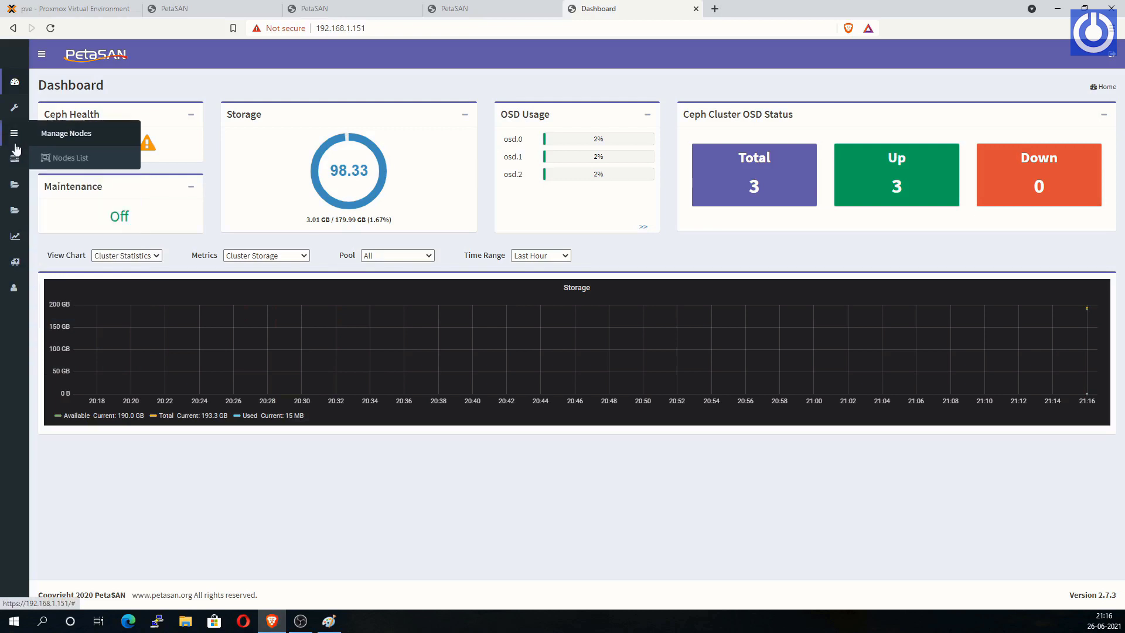
left_click(75, 160)
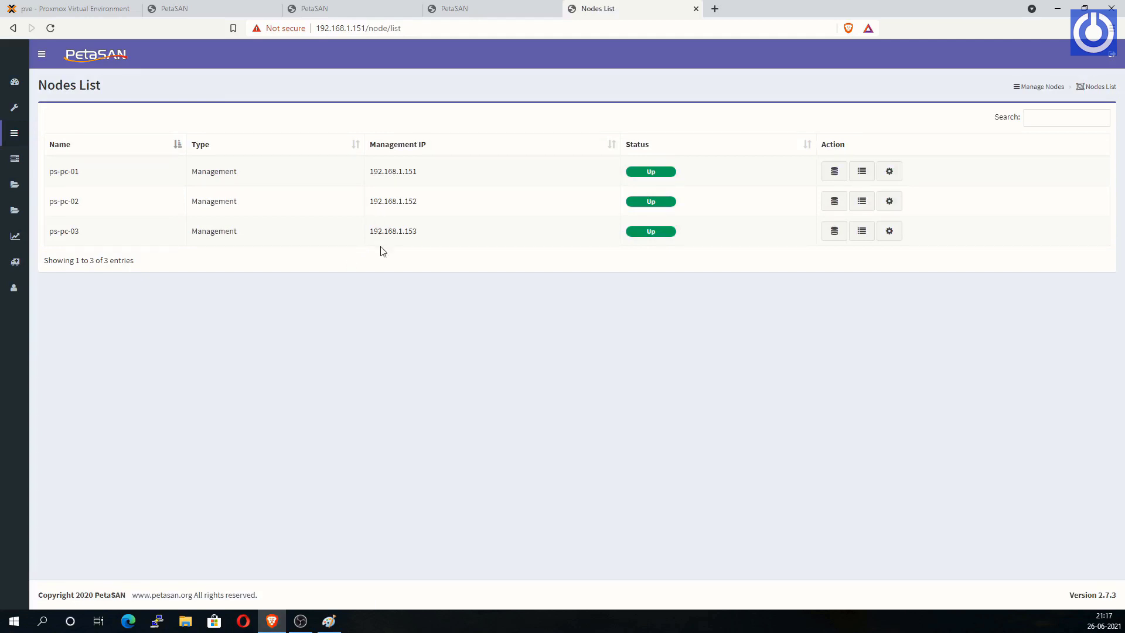
left_click_drag(367, 171, 426, 245)
left_click(434, 269)
left_click(40, 54)
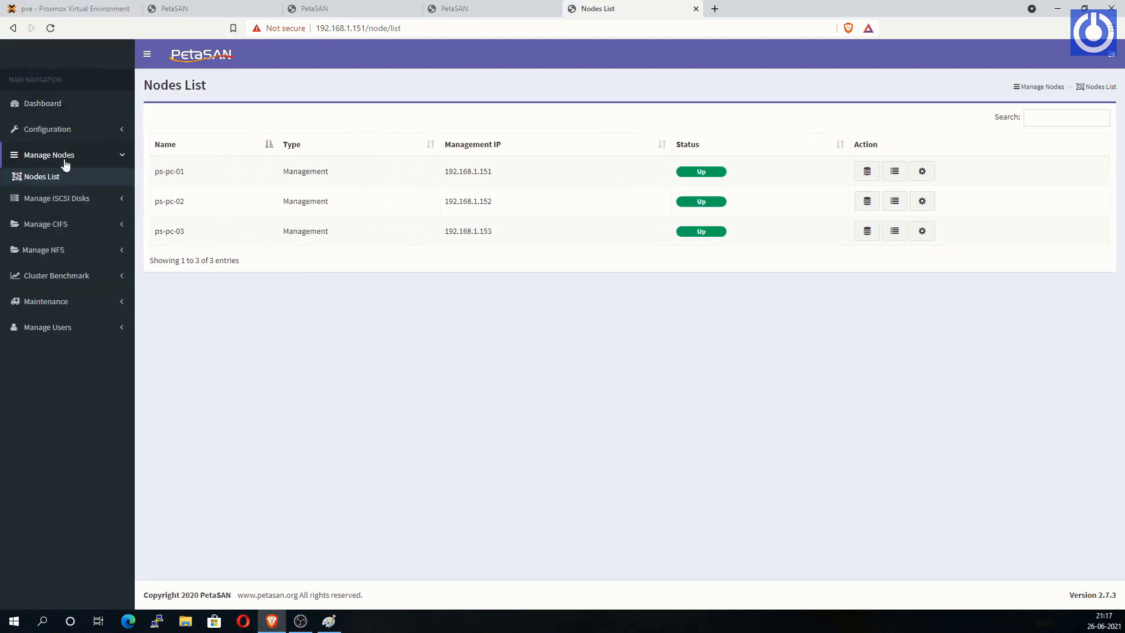
Step: In Configuration > CIFS Settings, enter public range 192.168.12.151–192.168.12.165 and save
left_click(98, 130)
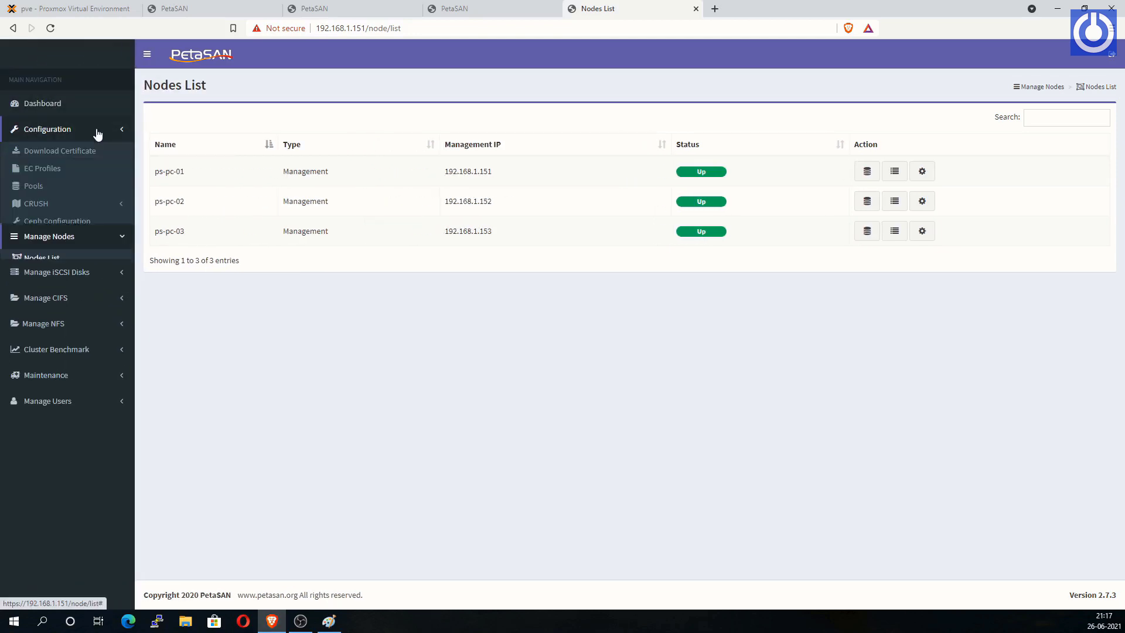
left_click(70, 310)
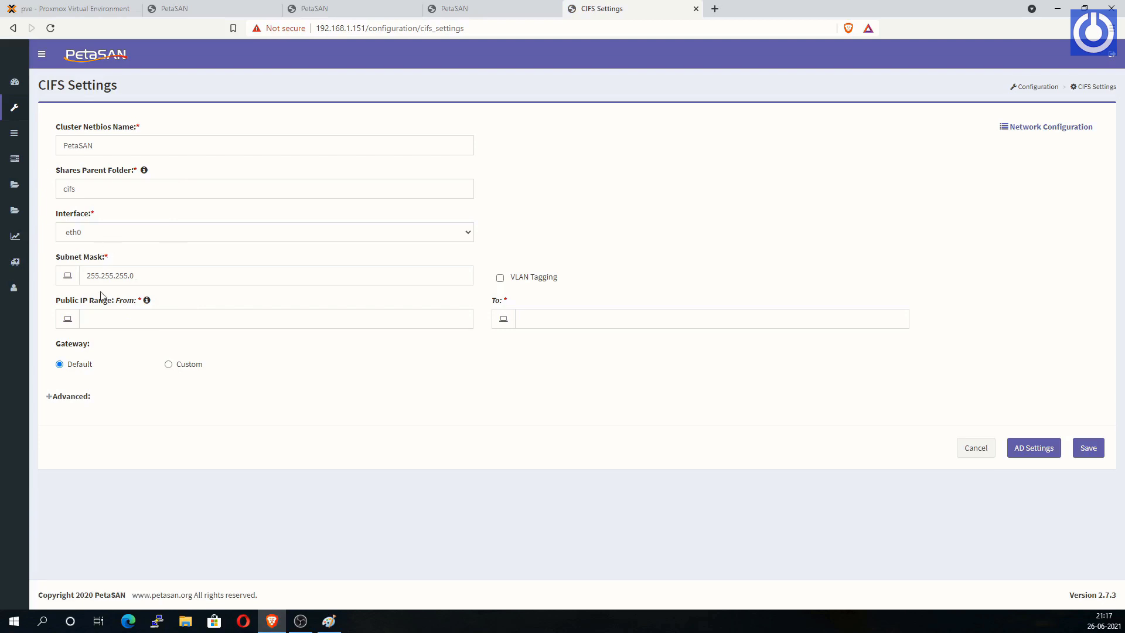
left_click(92, 319)
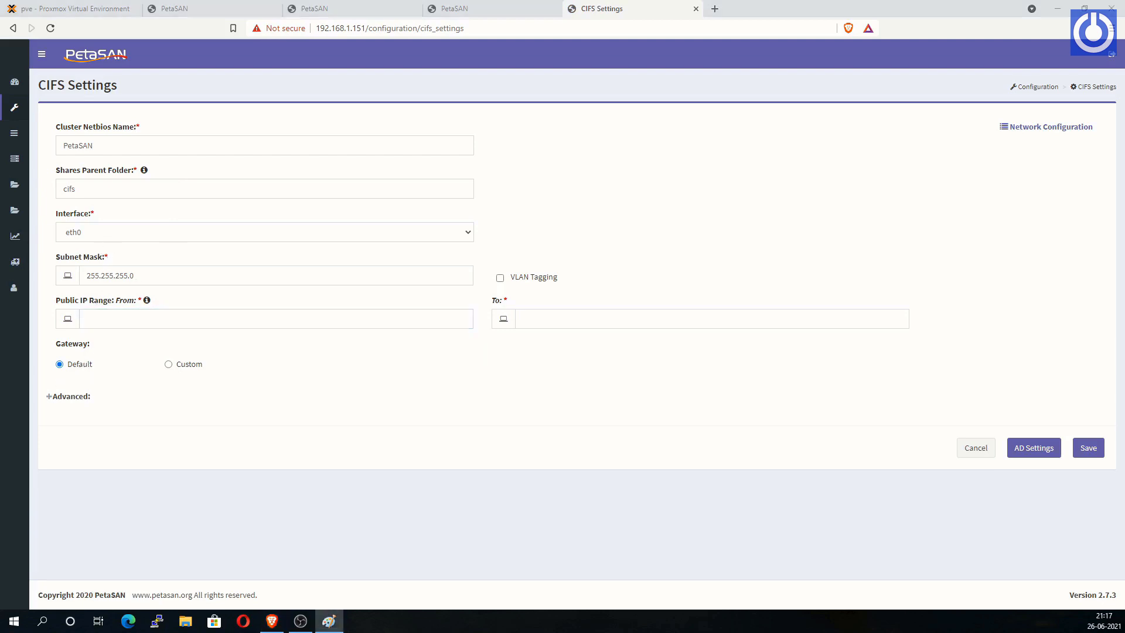
left_click(89, 320)
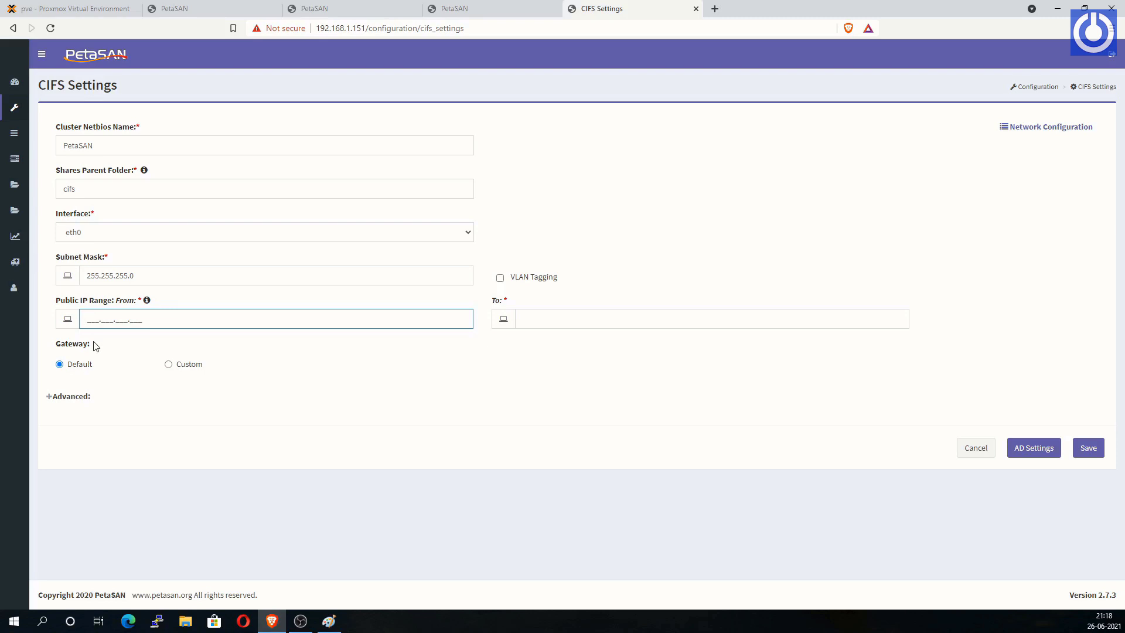
type("192.168.12.151")
key("Tab")
type("192.")
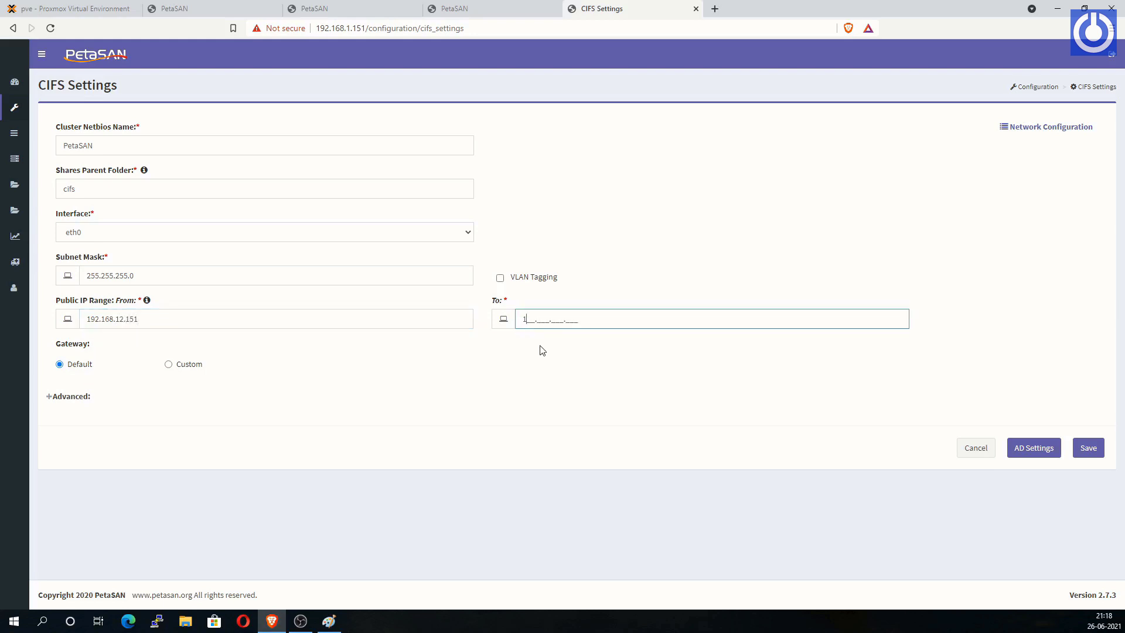
type("168.")
type("12.")
type("1")
type("60")
type("5")
left_click(1090, 449)
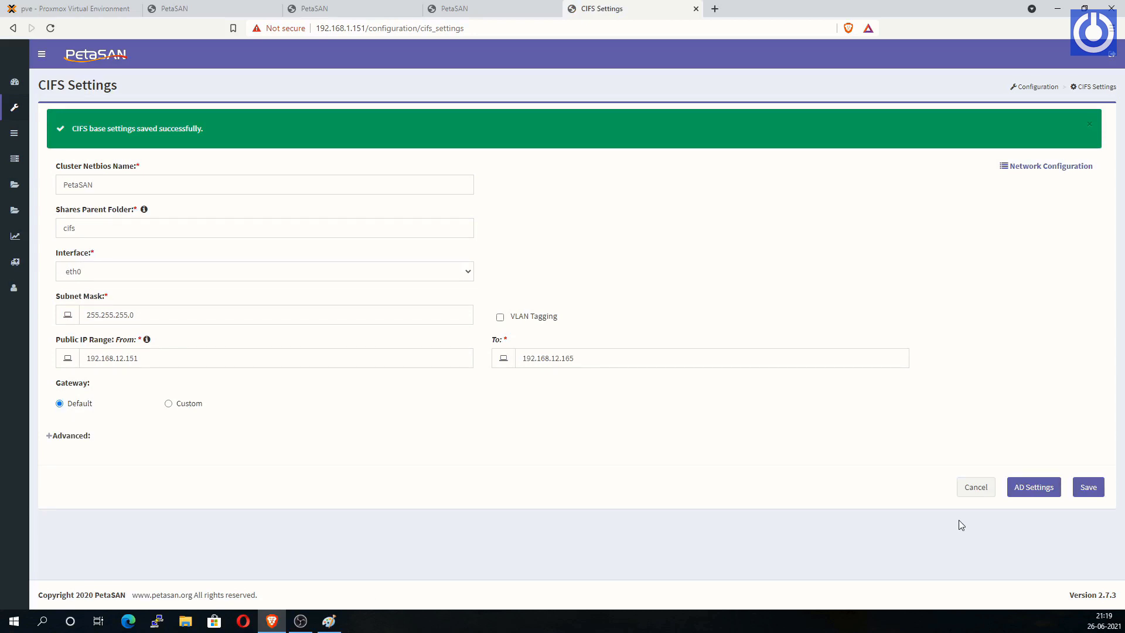
left_click(72, 136)
Step: Review the three nodes' IPs in CIFS Status, then open the empty CIFS Shares list
left_click(42, 54)
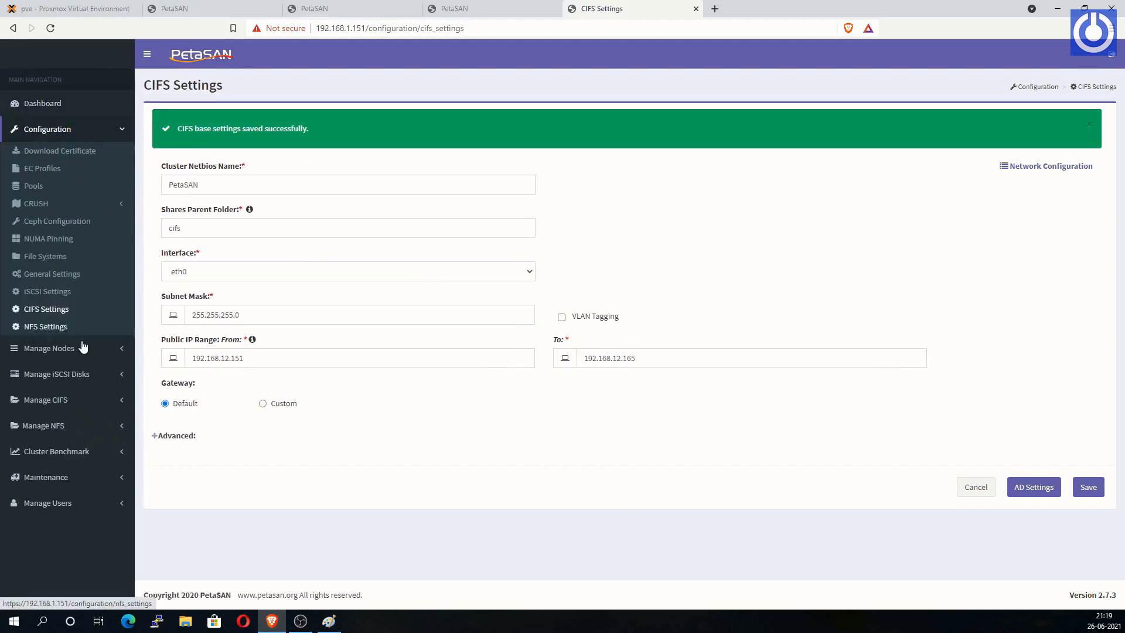
left_click(112, 397)
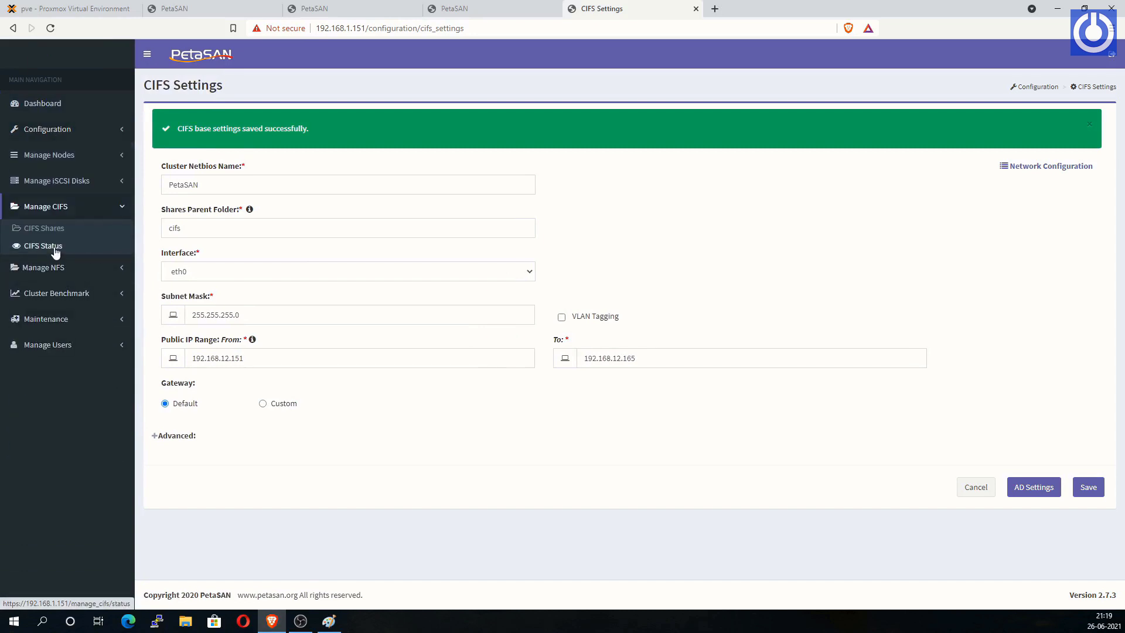
left_click(56, 251)
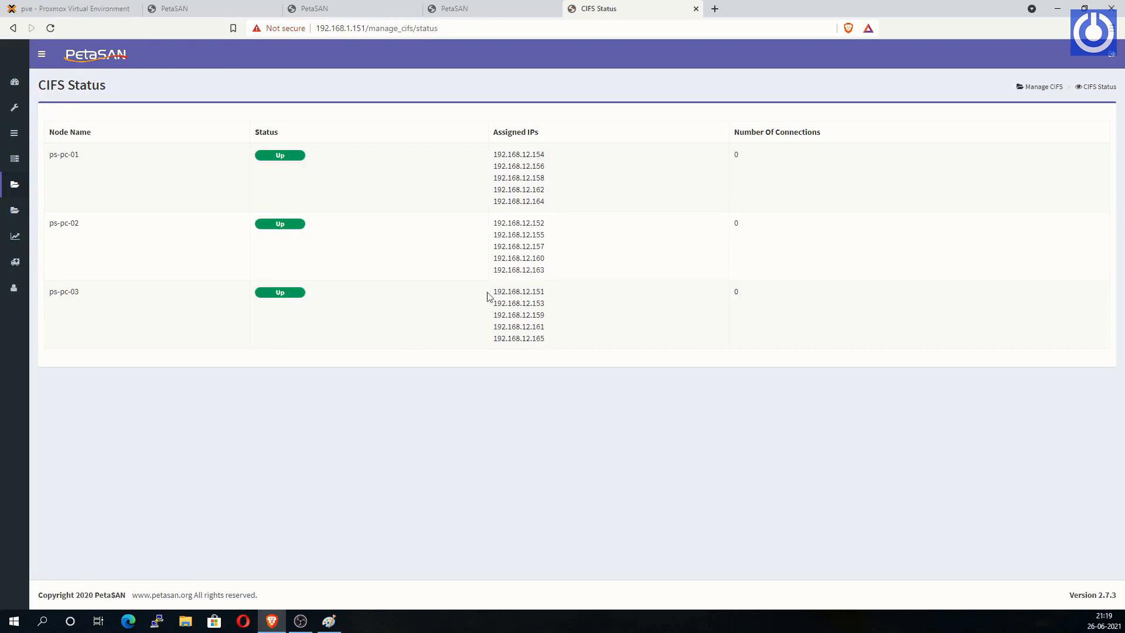
left_click(41, 54)
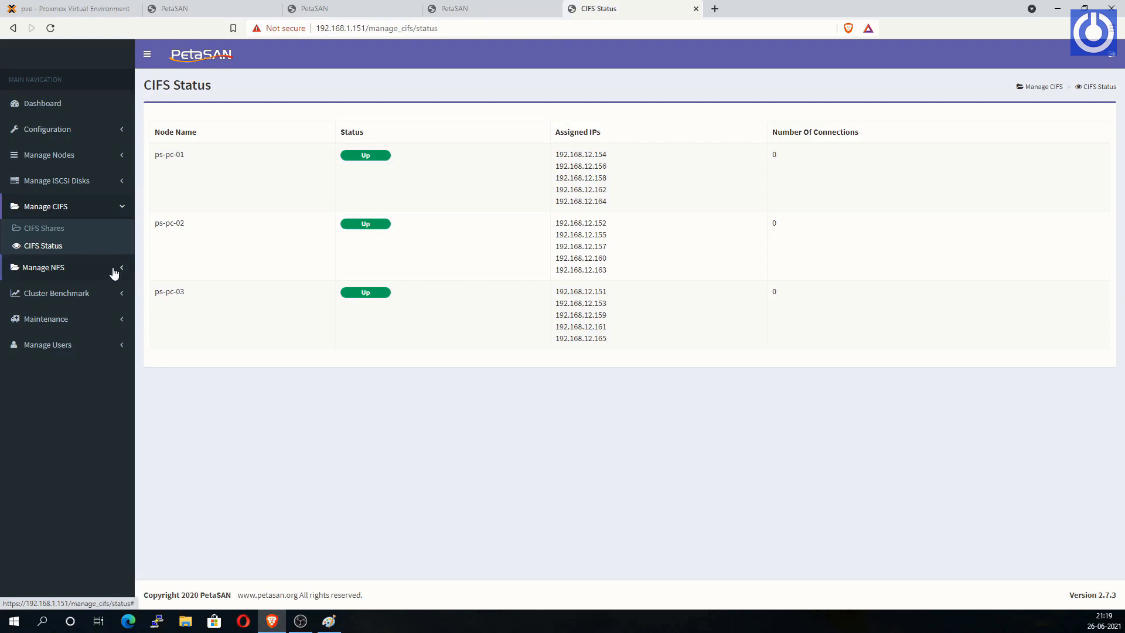
left_click(70, 233)
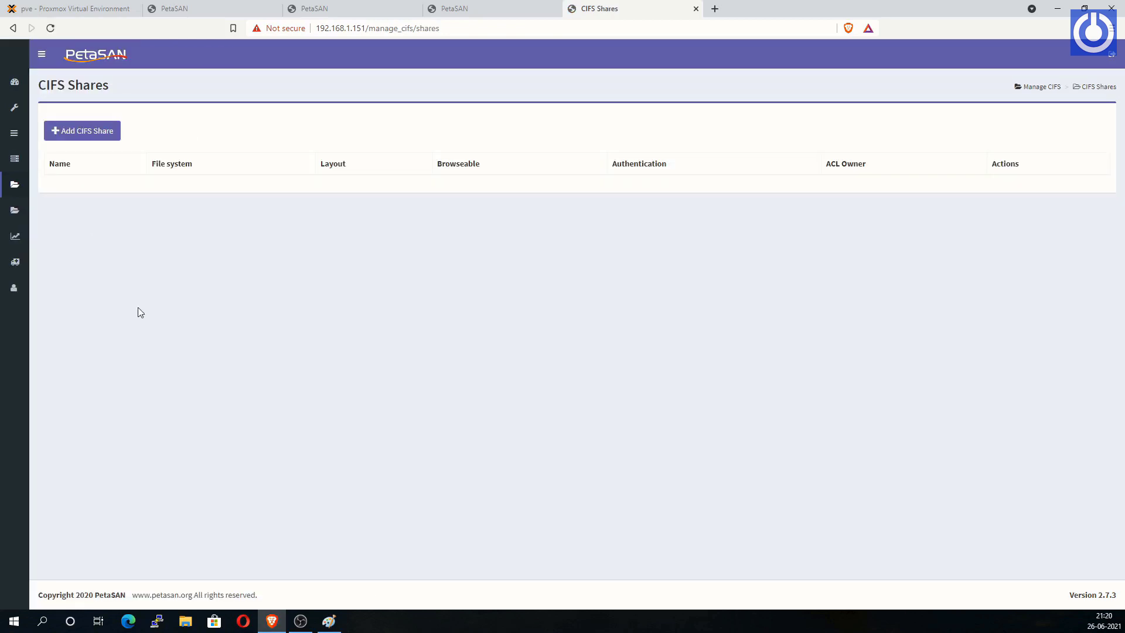
Step: Add share LCTDATA on cephfs, default layout, browseable, no authentication, and save
left_click(95, 136)
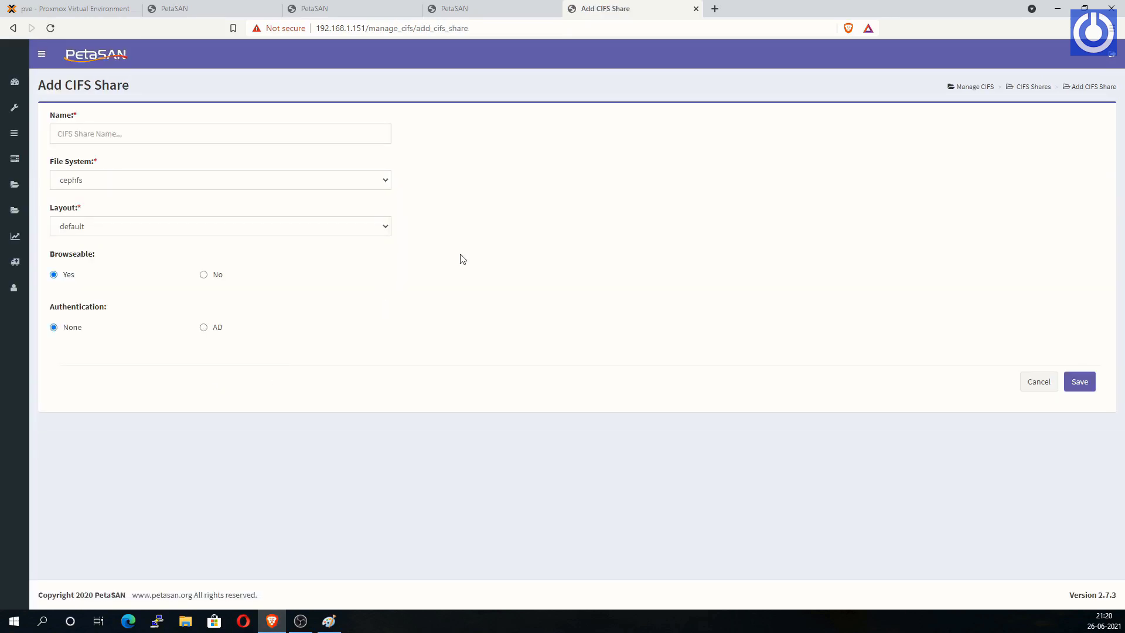
left_click(150, 137)
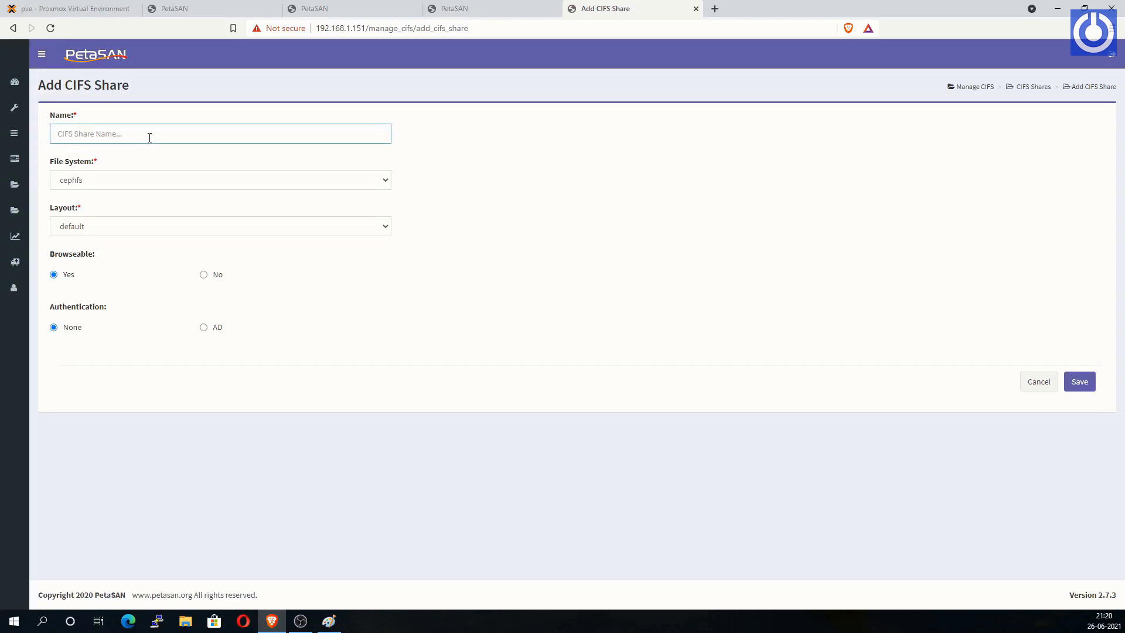
type("l")
key("BackSpace")
key("BackSpace")
key("BackSpace")
type("LCD")
type("TDAT")
left_click(1081, 387)
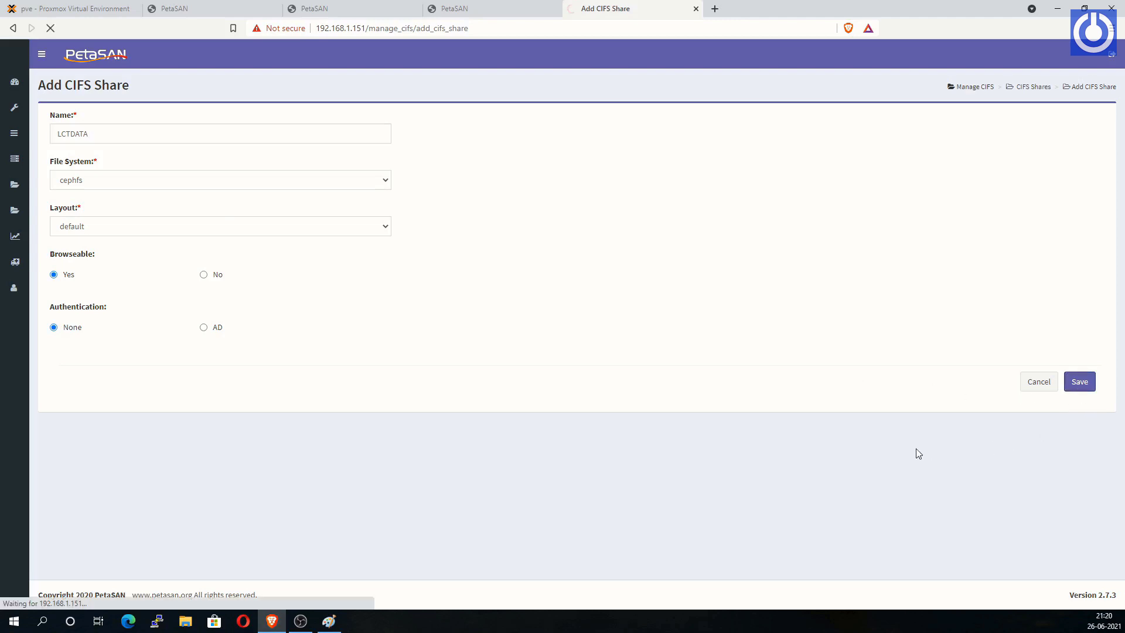
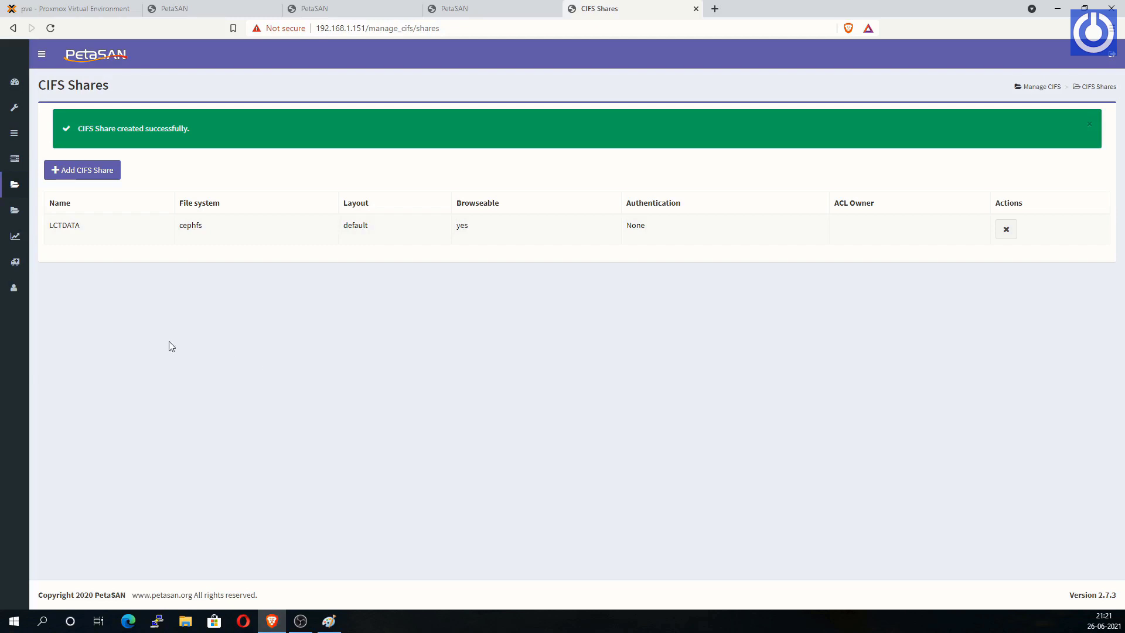
Step: Expand the sidebar and view the LCTDATA share's details, then close them
left_click(42, 54)
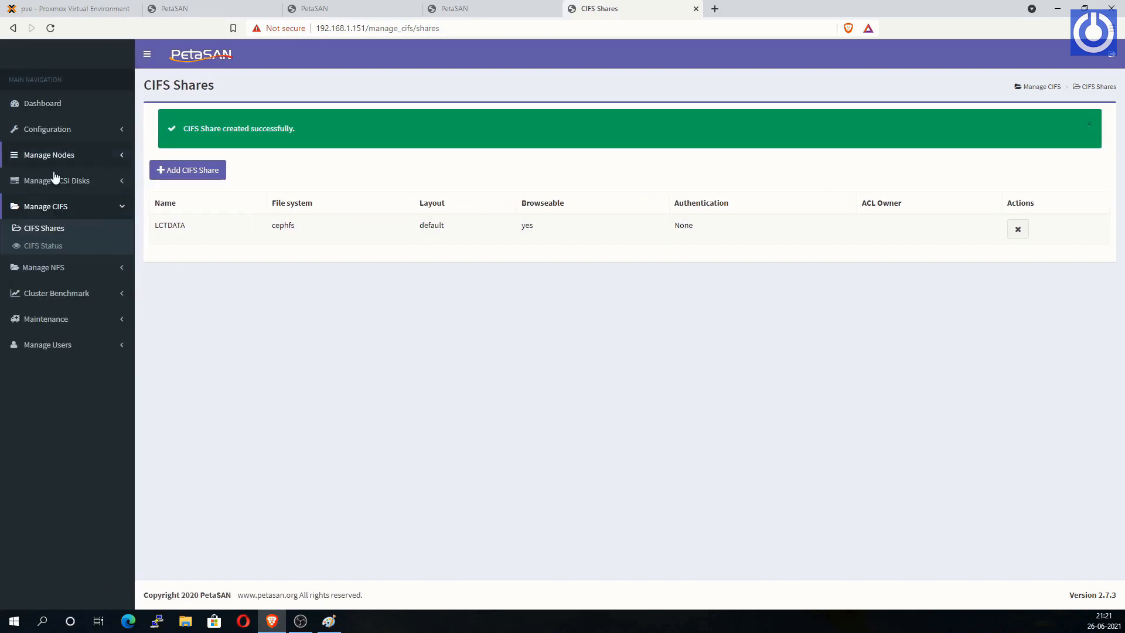
left_click(697, 234)
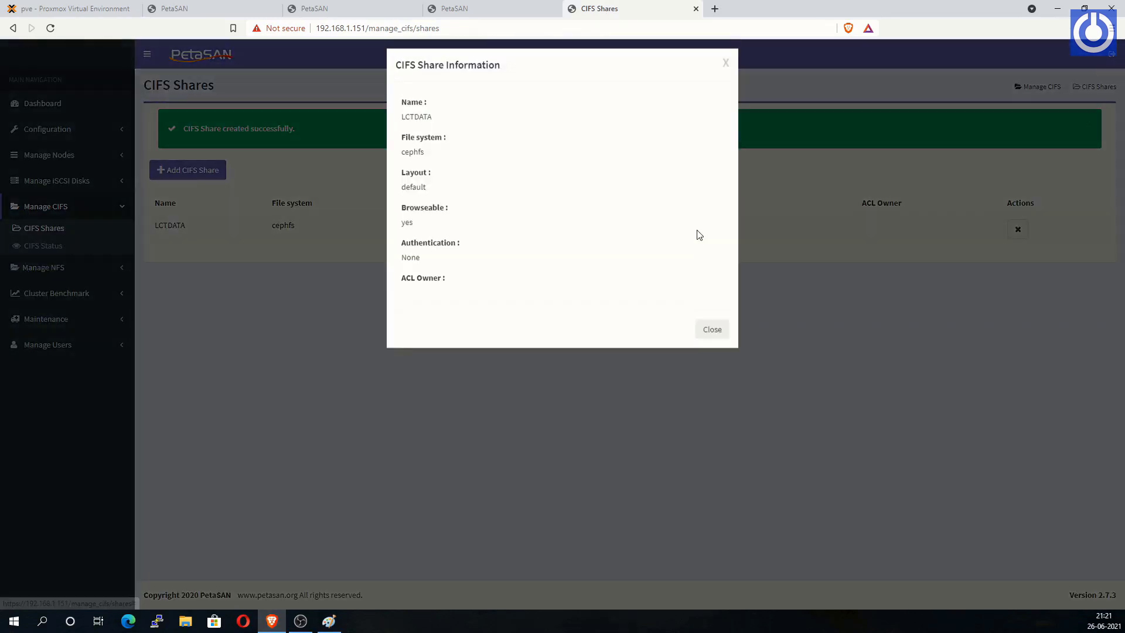
left_click(707, 340)
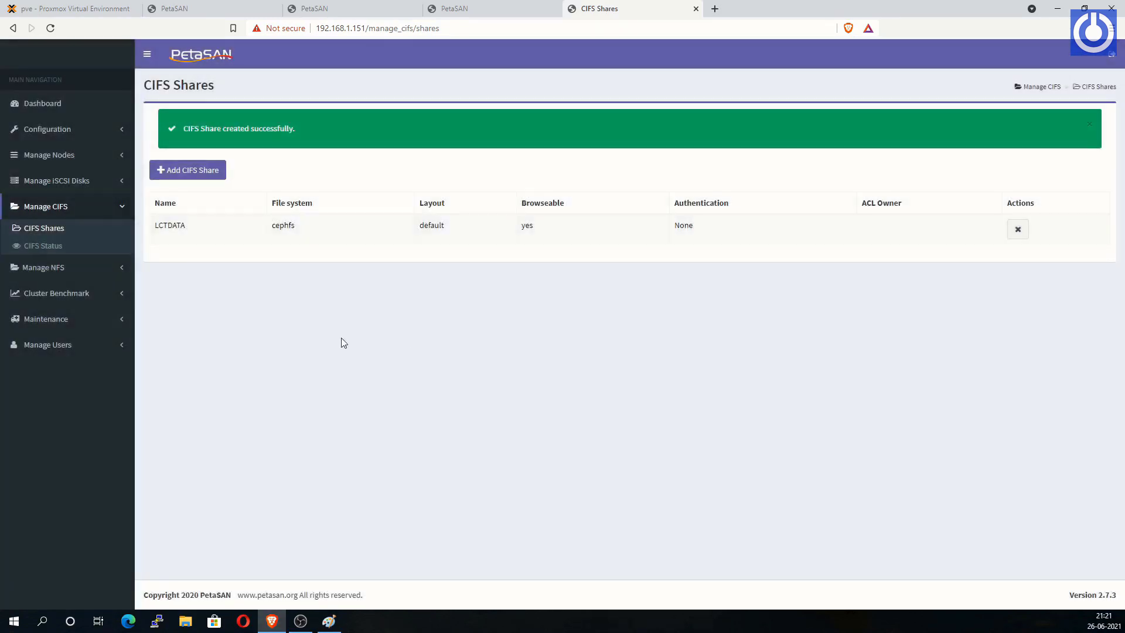
Step: Browse the Cluster Benchmark, Maintenance and Manage Users sidebar sections
left_click(117, 295)
left_click(118, 299)
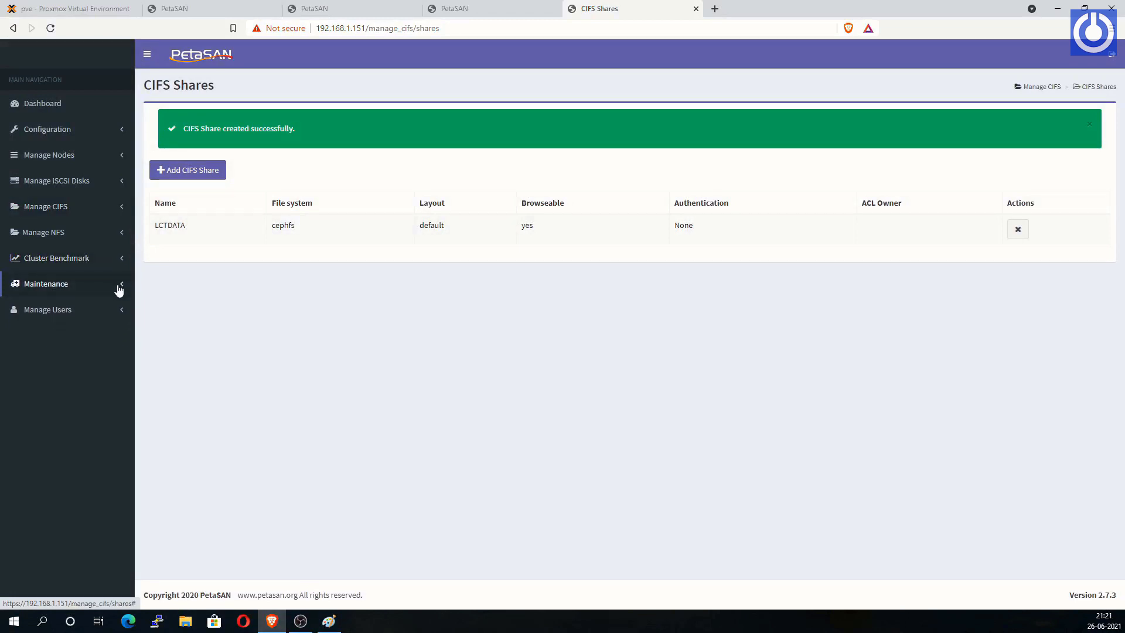
left_click(122, 287)
left_click(126, 310)
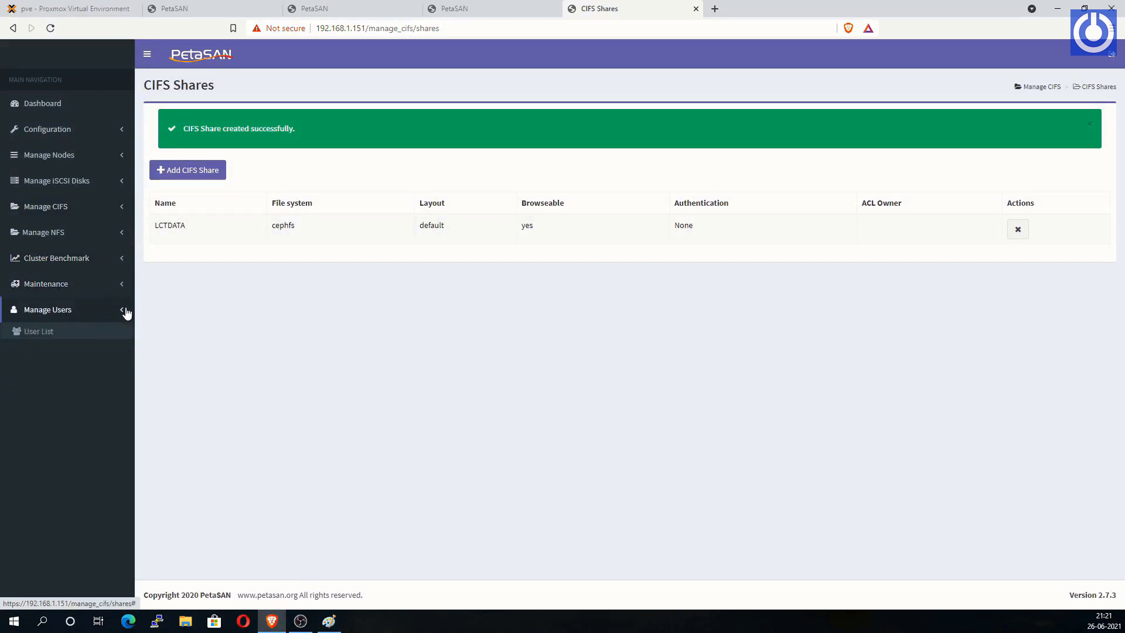
left_click(120, 312)
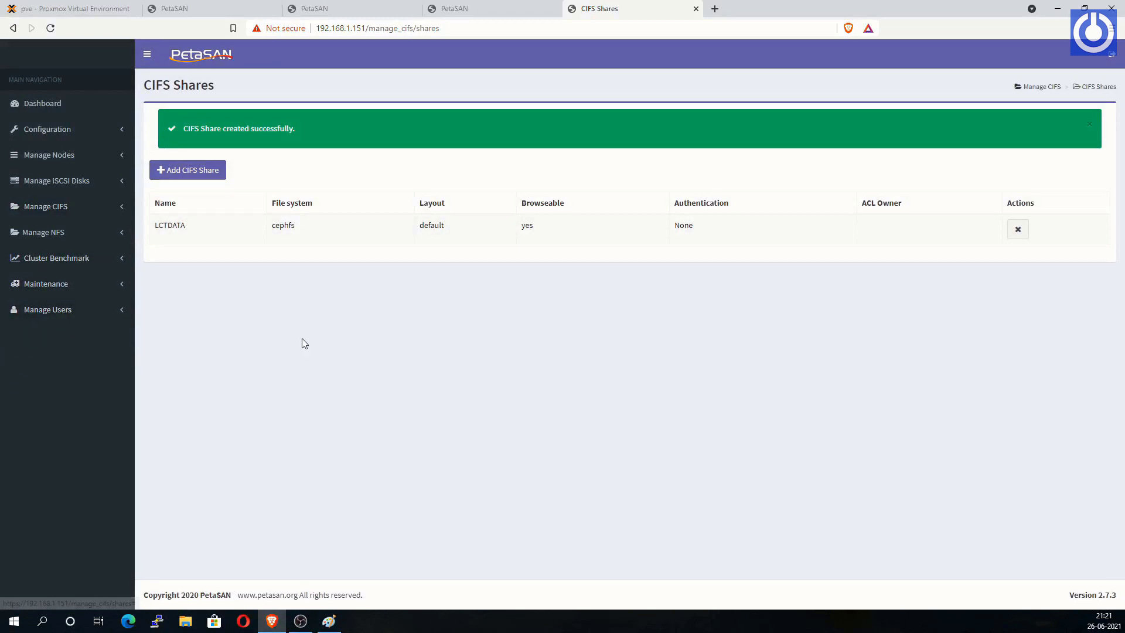
Step: Run ipconfig to confirm IPv4 192.168.1.102 and gateway 192.168.1.1, then close the prompt
left_click(1056, 13)
type("i")
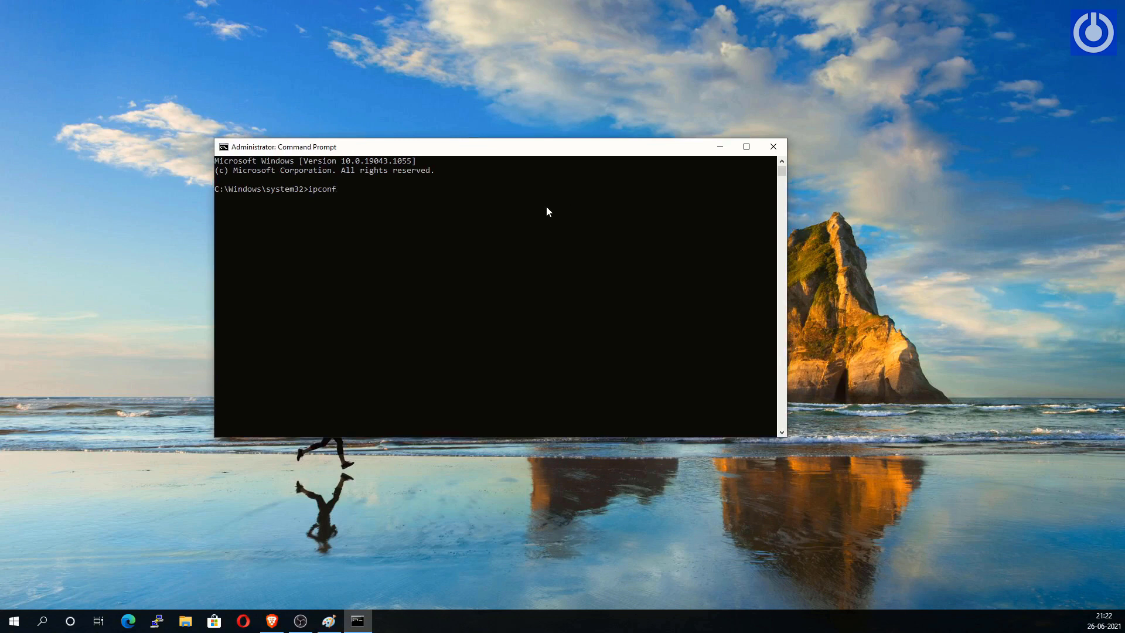
key("Return")
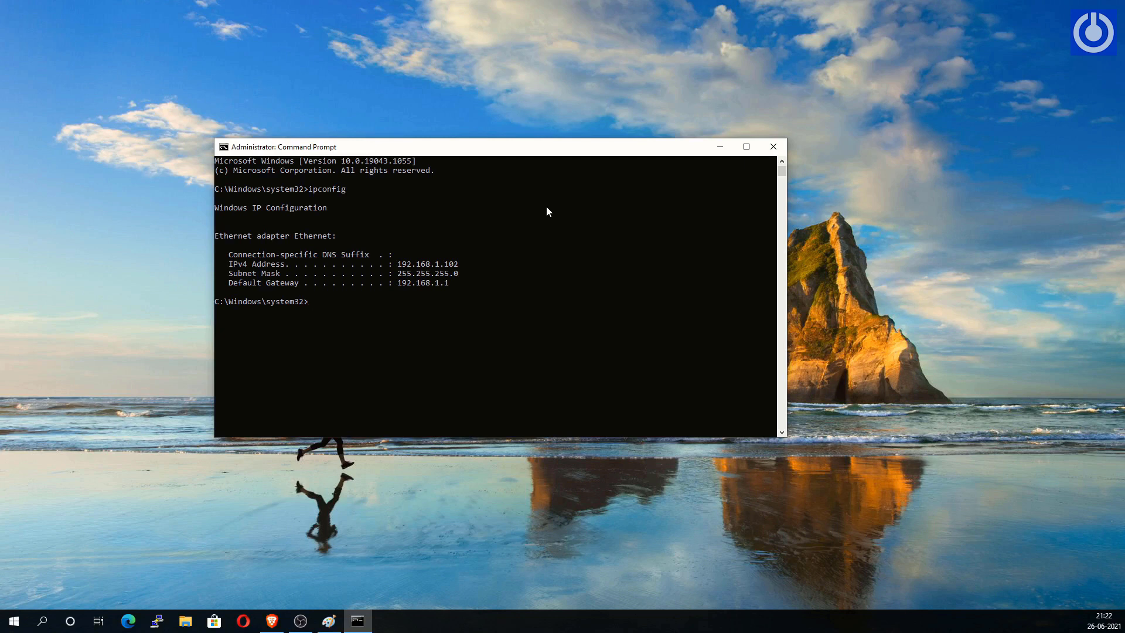
left_click(775, 147)
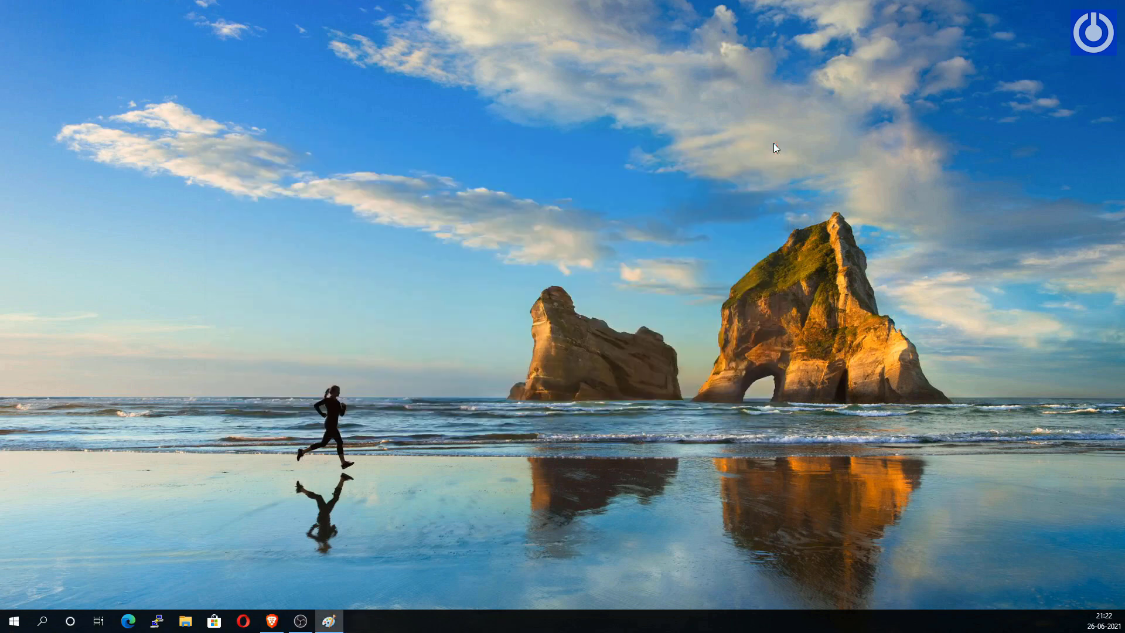
Step: In File Explorer, browse to the \\PetaSAN server's shares
key("super+e")
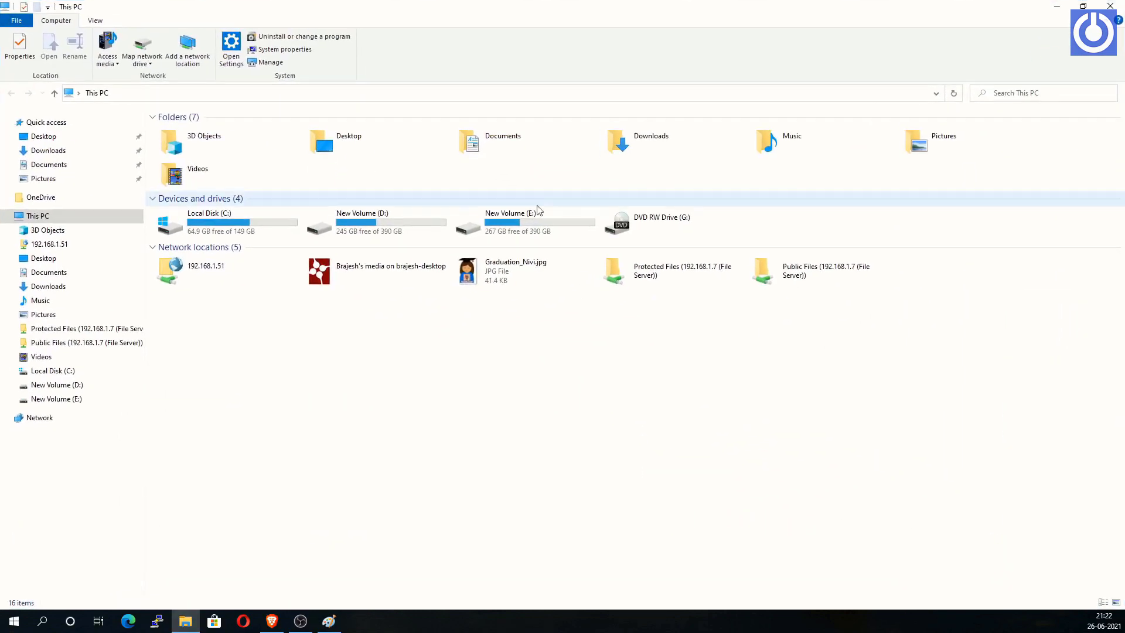
left_click(65, 418)
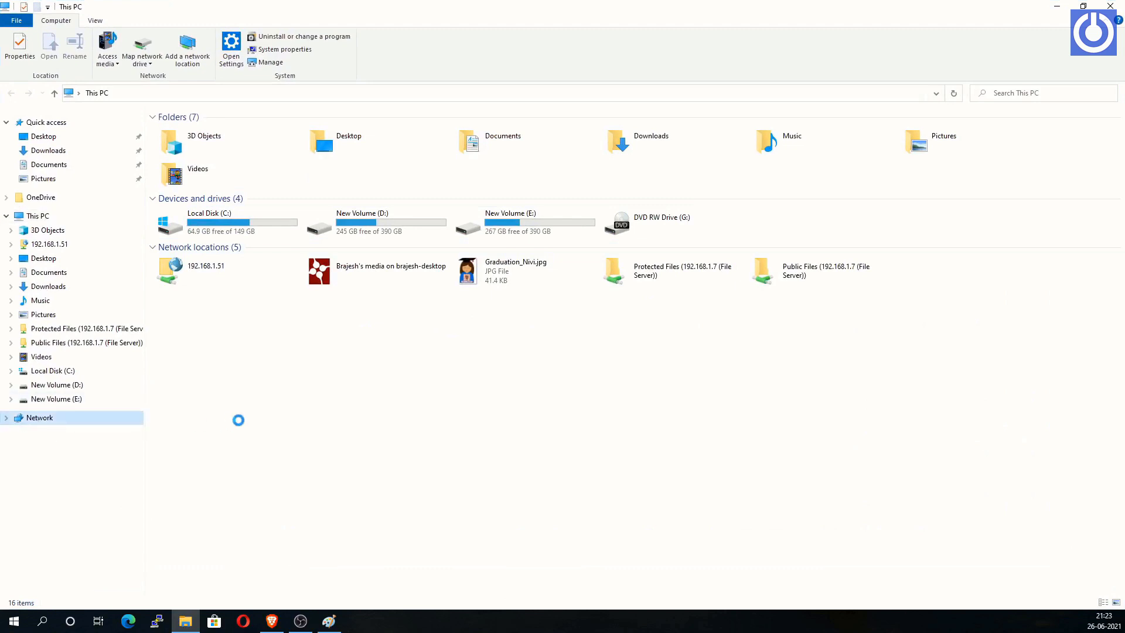
left_click(227, 92)
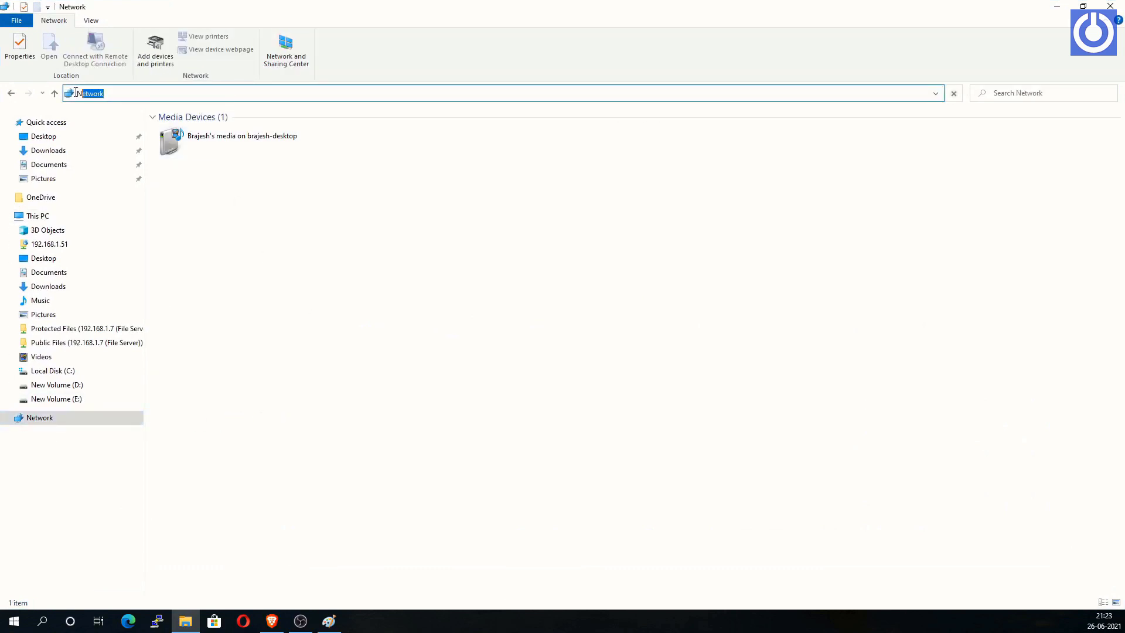
type("\\\\PetaSAN")
key("ctrl+a")
key("Return")
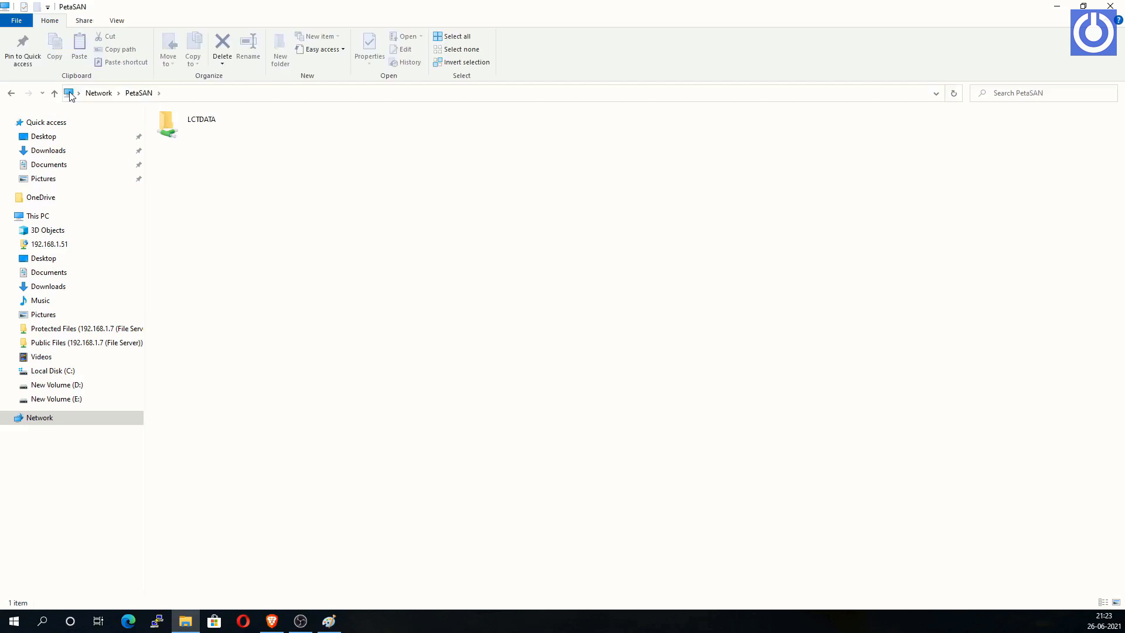
Step: Map LCTDATA as network drive Z: and open it from This PC
right_click(206, 124)
left_click(256, 283)
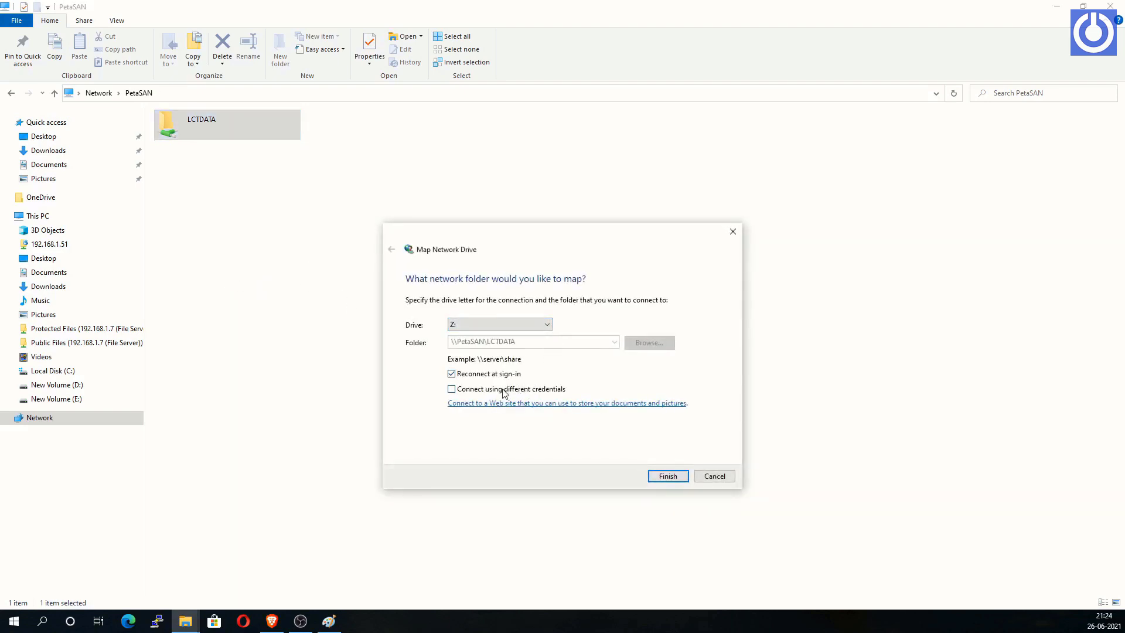
left_click(668, 476)
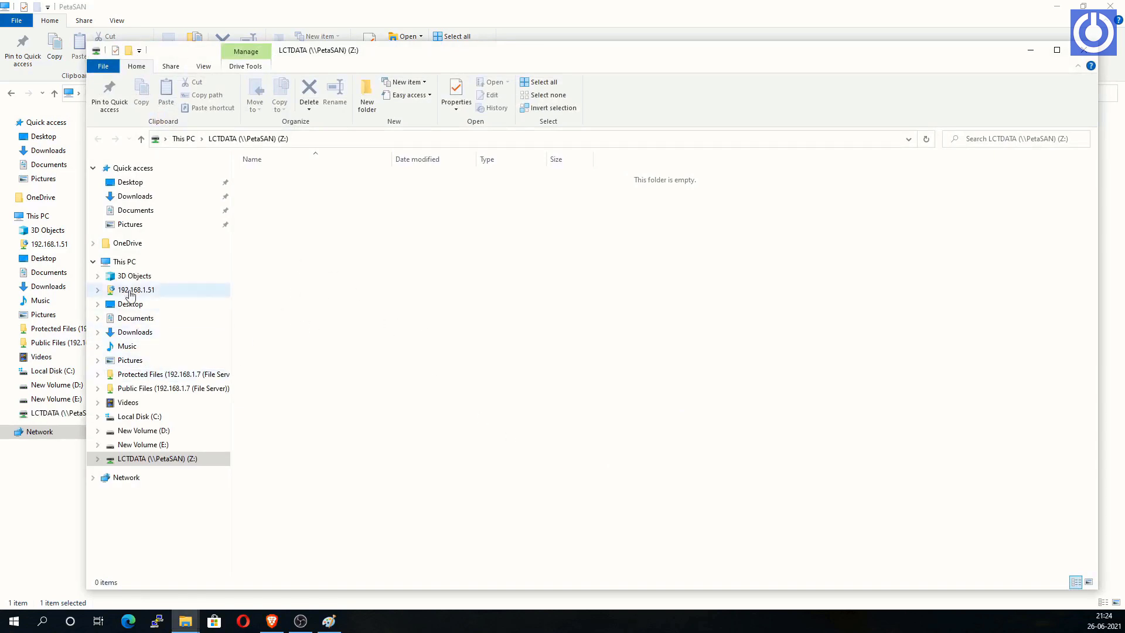
left_click(122, 261)
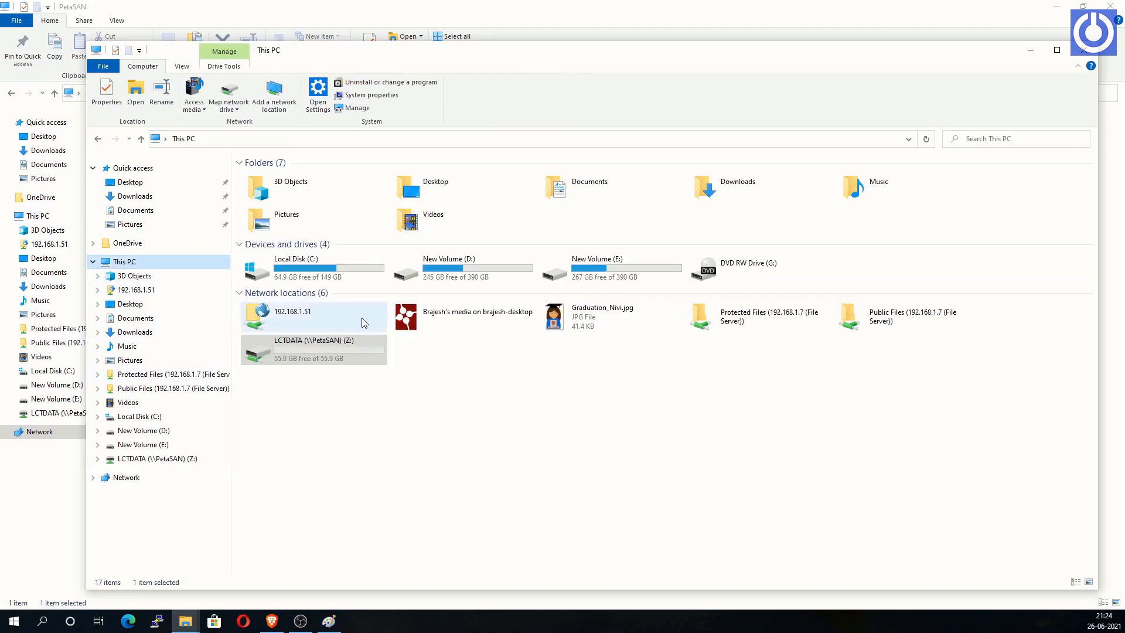
double_click(314, 359)
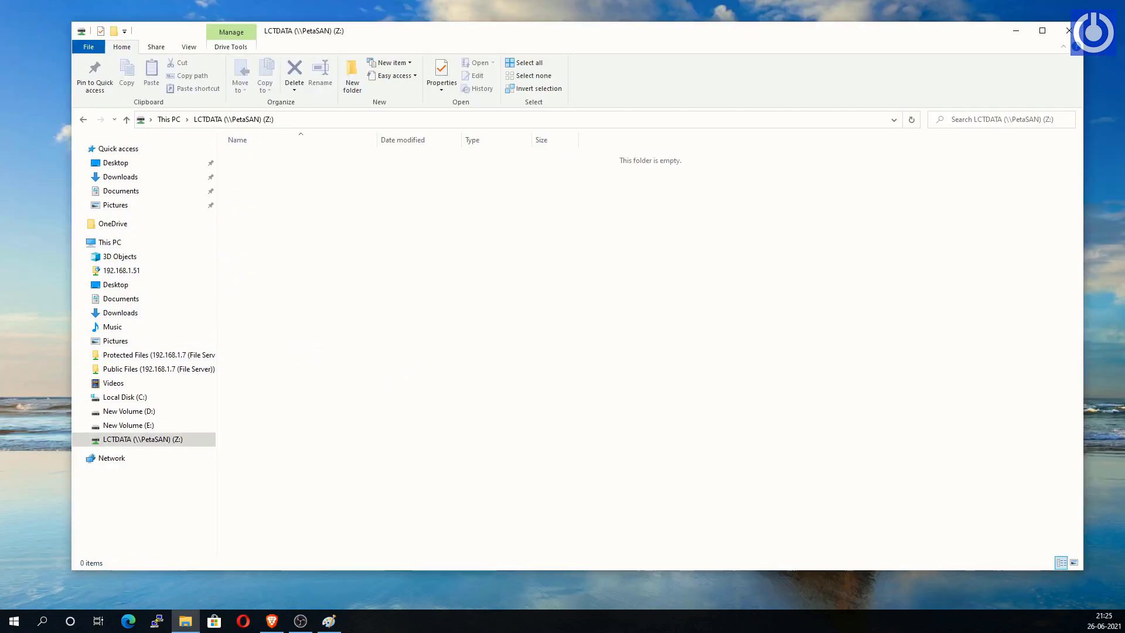
Step: Create a new text document named Lct_Test.txt on the Z: drive
right_click(306, 331)
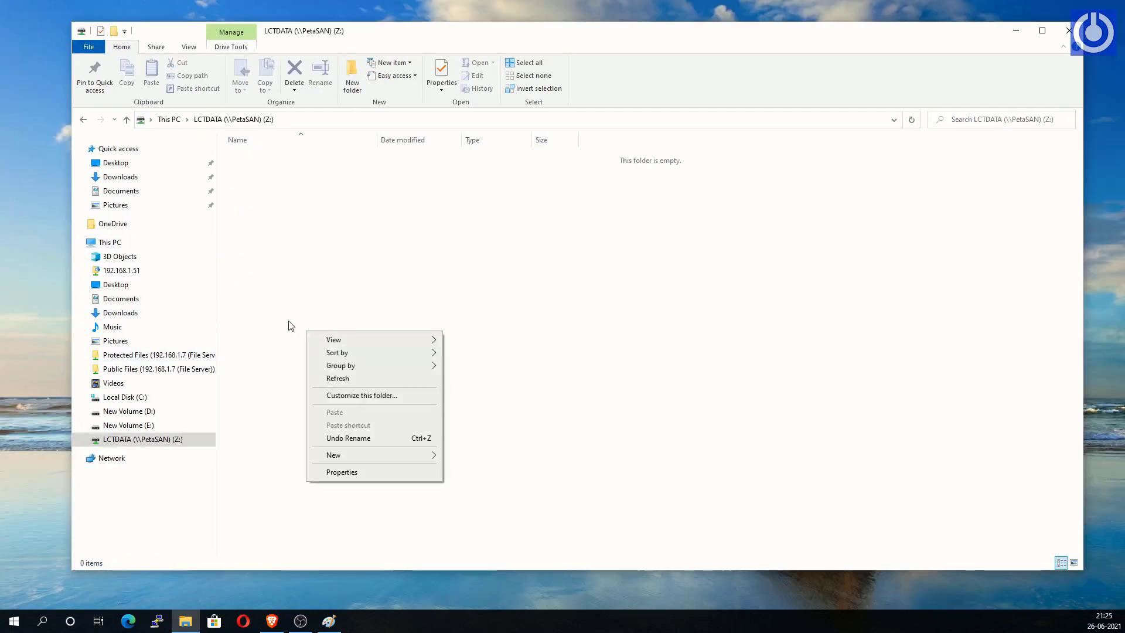
left_click(283, 306)
right_click(291, 331)
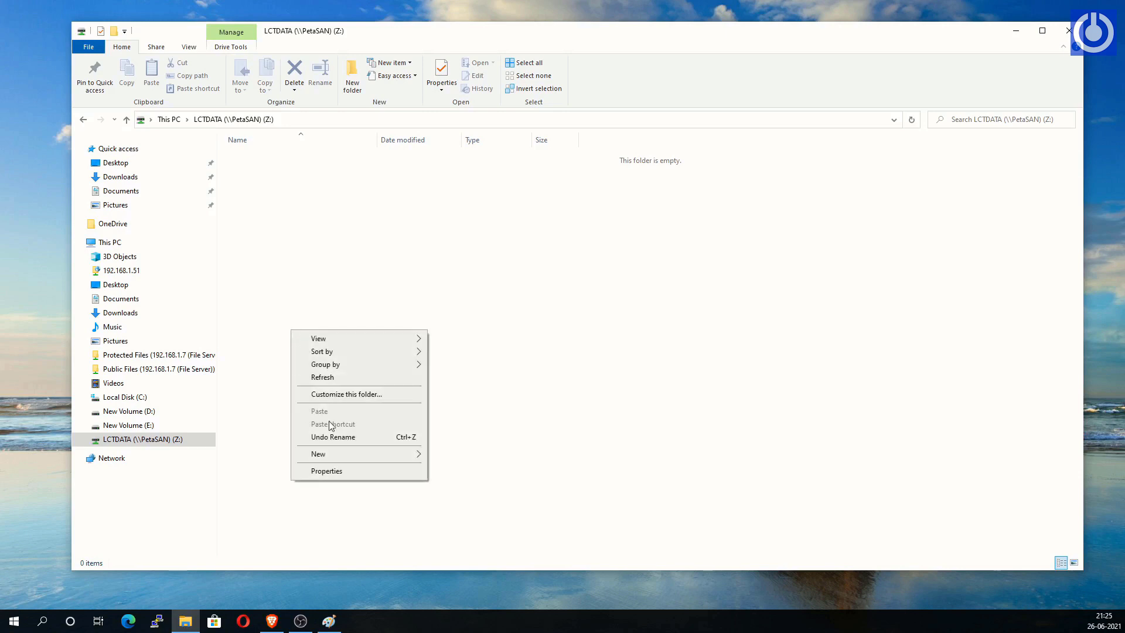
mouse_move(364, 455)
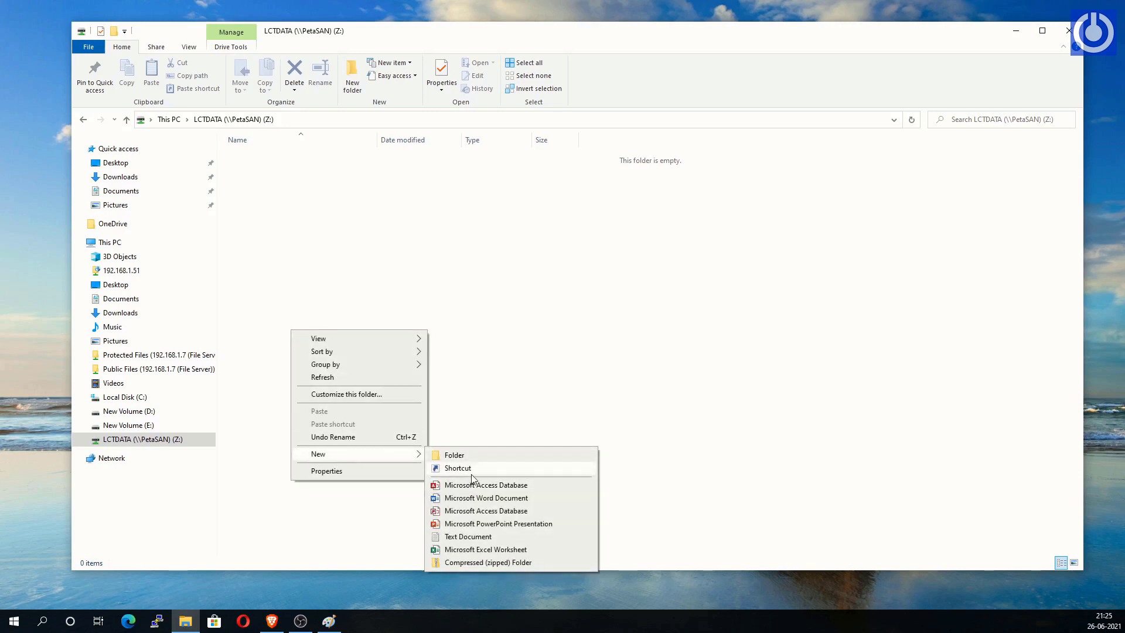
left_click(451, 536)
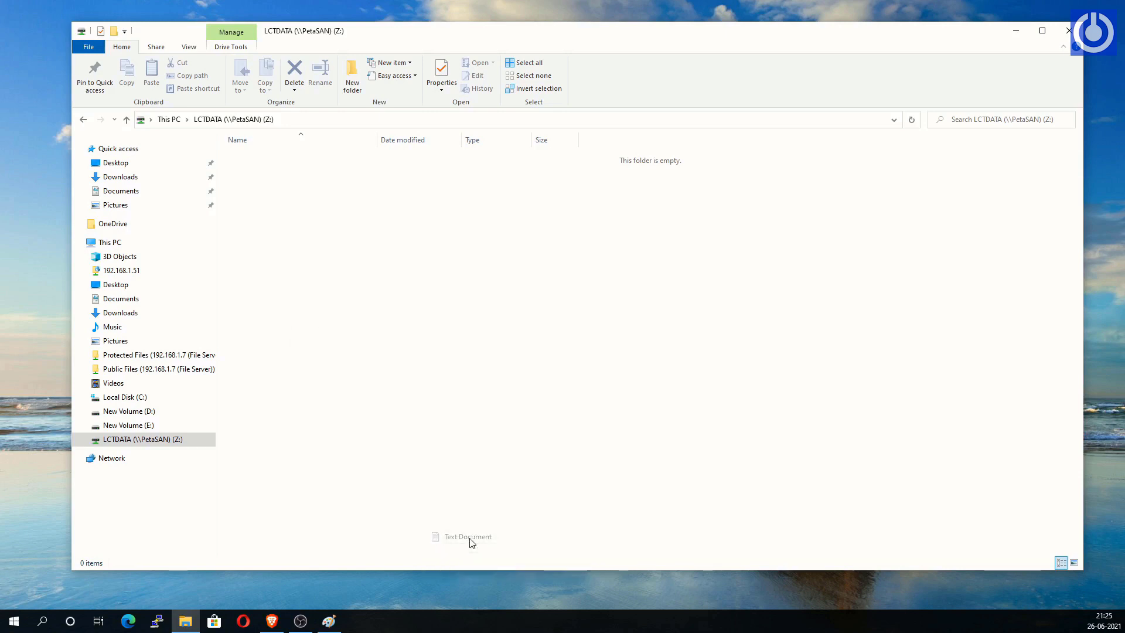
type("Test.txt")
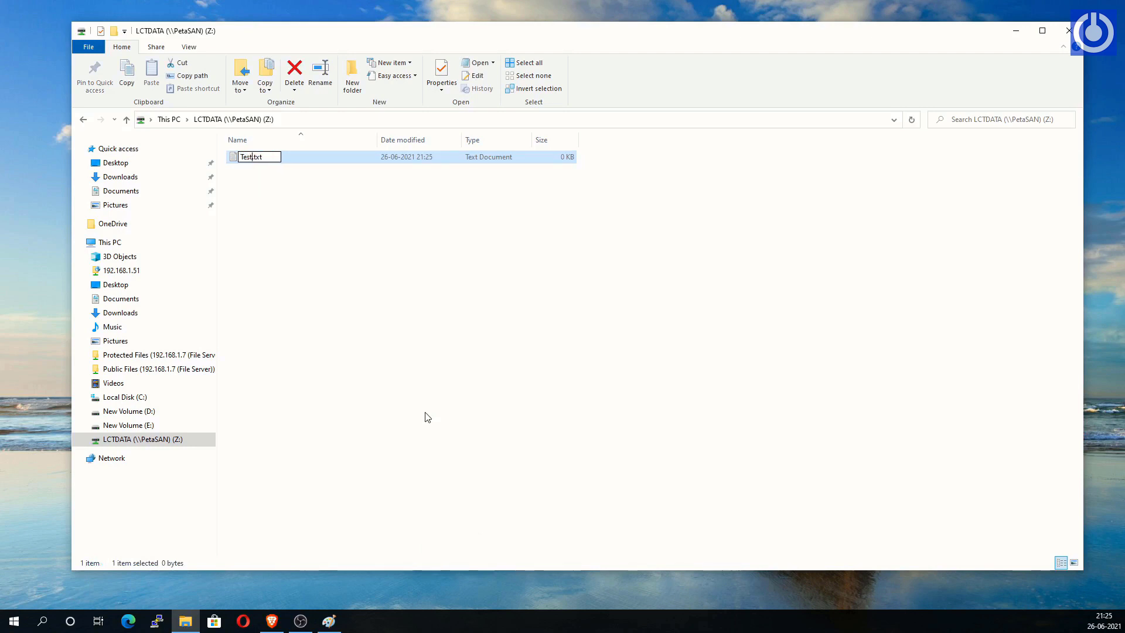
key("BackSpace")
key("BackSpace")
key("BackSpace")
key("BackSpace")
type("Lct_Test")
key("Return")
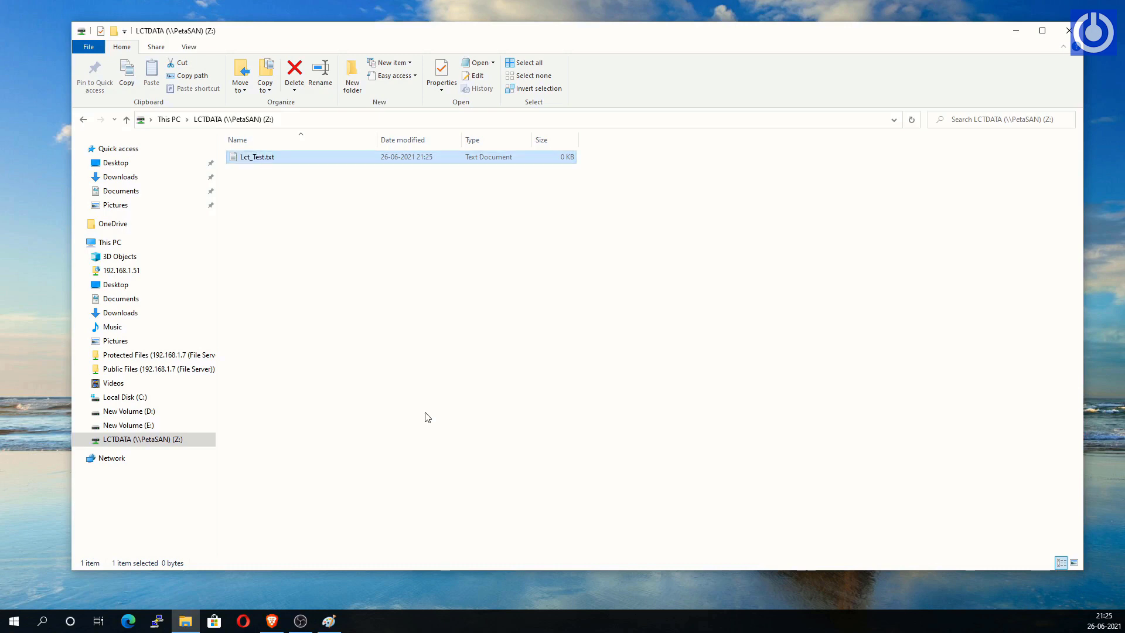
Step: Write 'This is Learn Computer Technology' and 'Installation of PetaSAN is completed…' in Lct_Test.txt, then minimize Notepad
double_click(246, 158)
left_click_drag(653, 188, 759, 152)
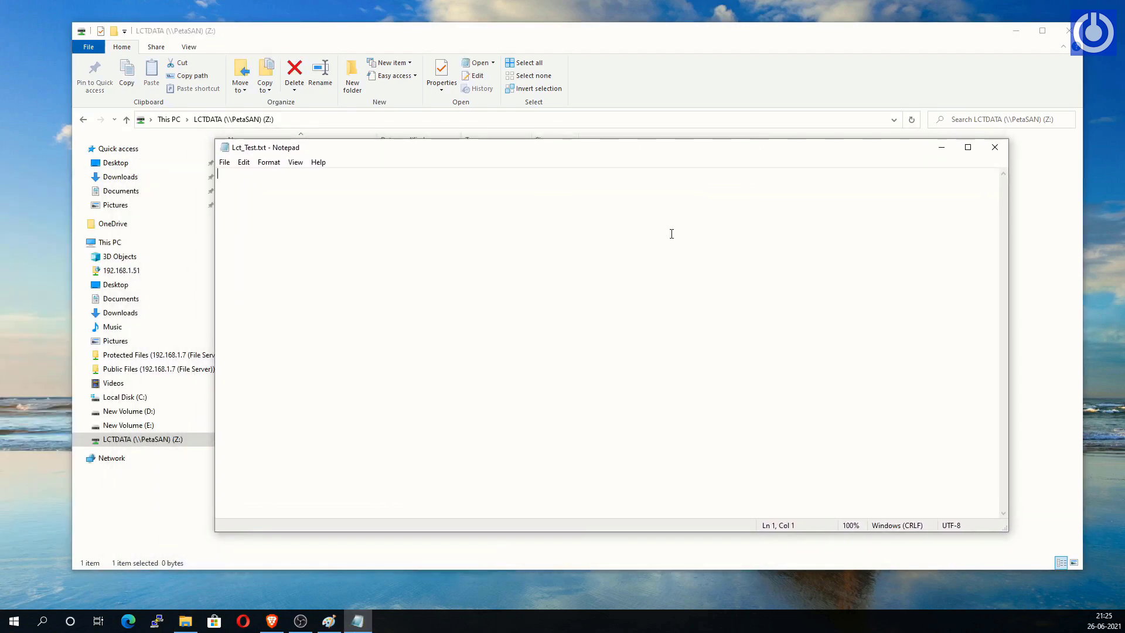
type("This is L")
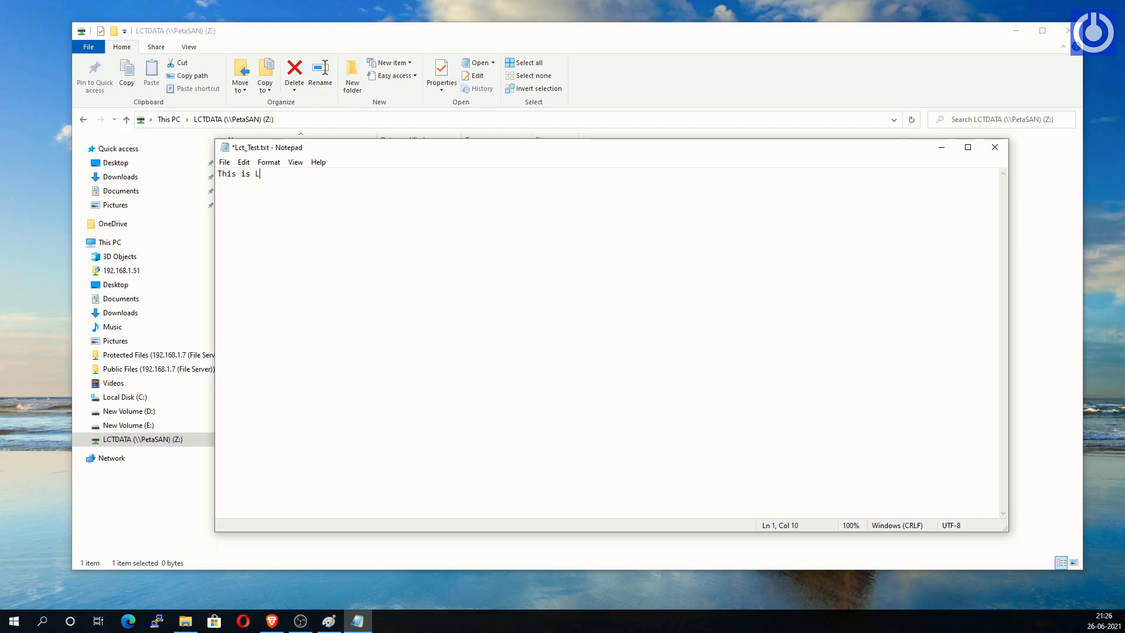
type("earn Computer Technology")
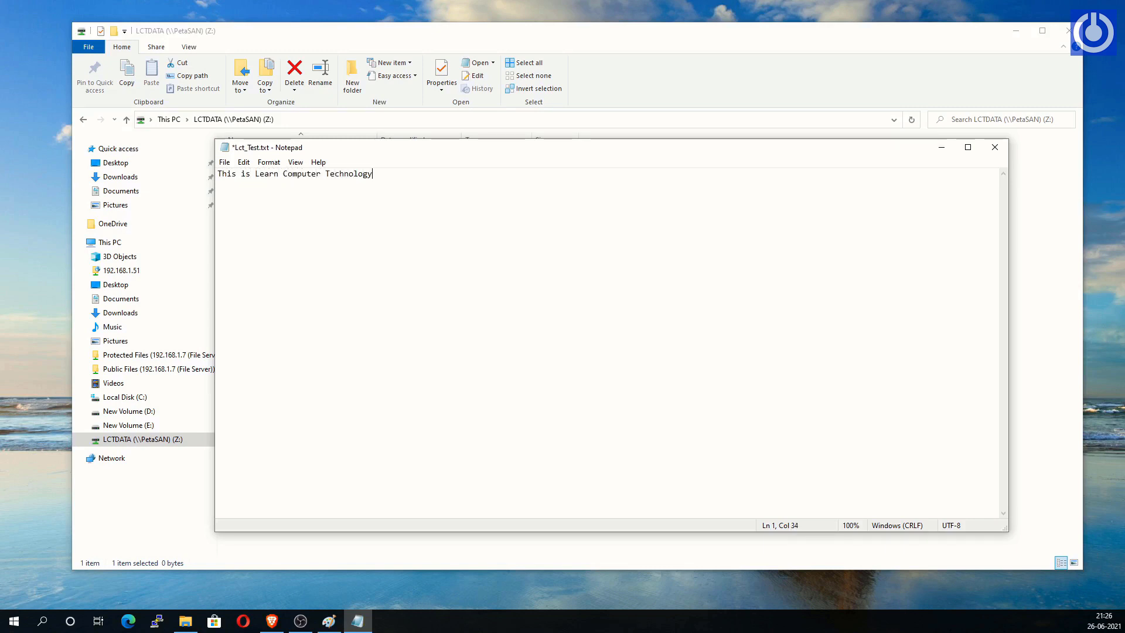
key("Return")
type("Installa")
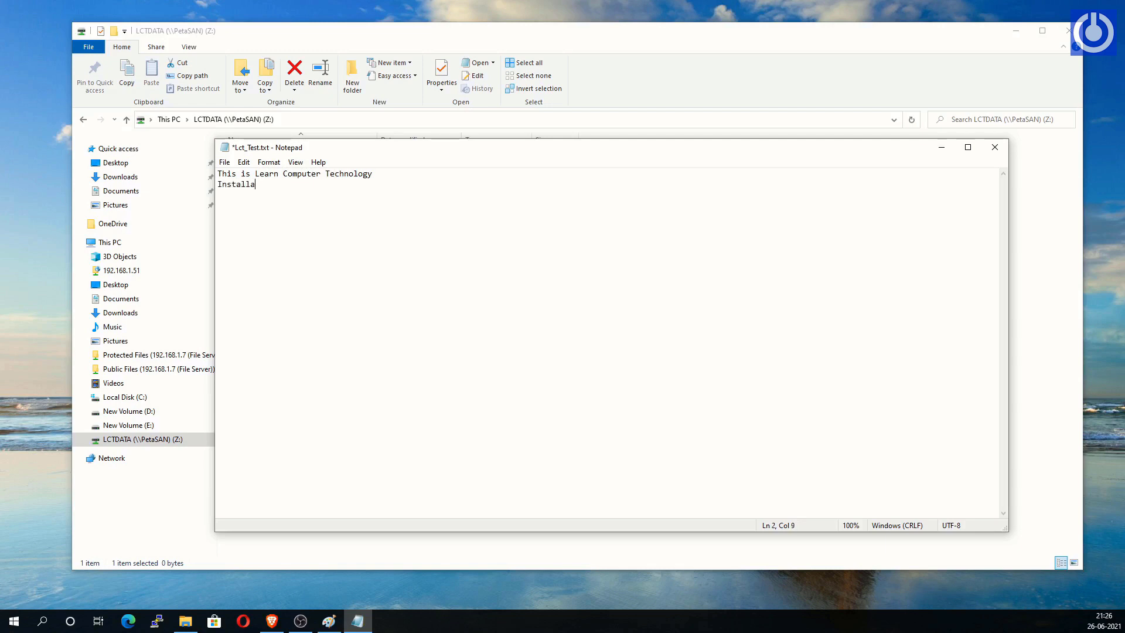
type("tion of PetaSAN is compl")
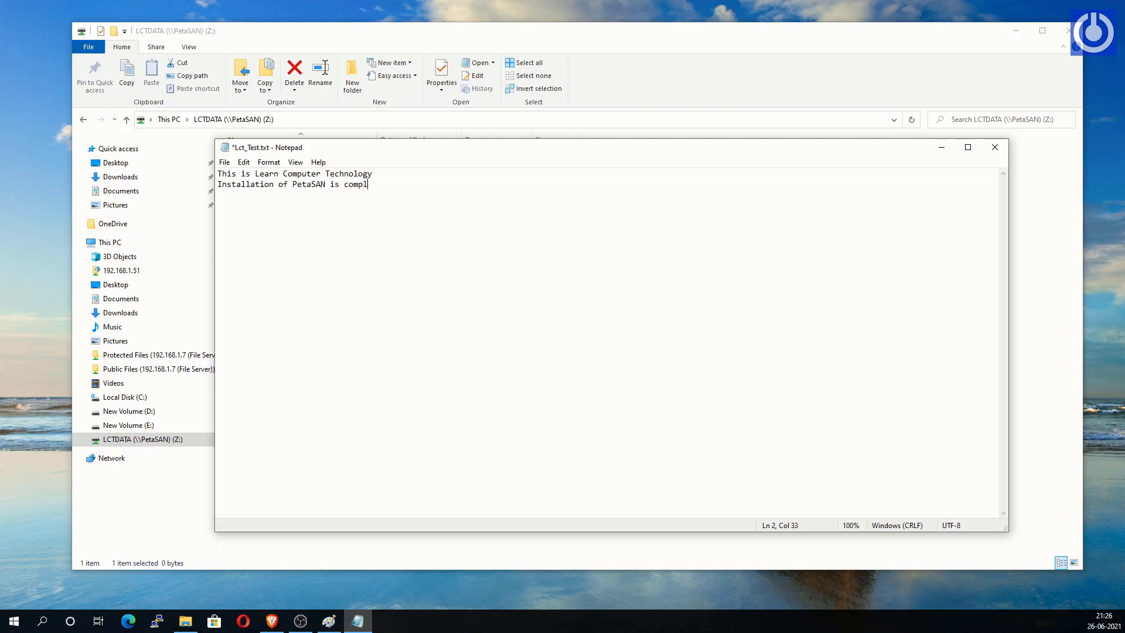
type("eted ")
type("Please ")
type("Like Share and")
type(" Subscribe t")
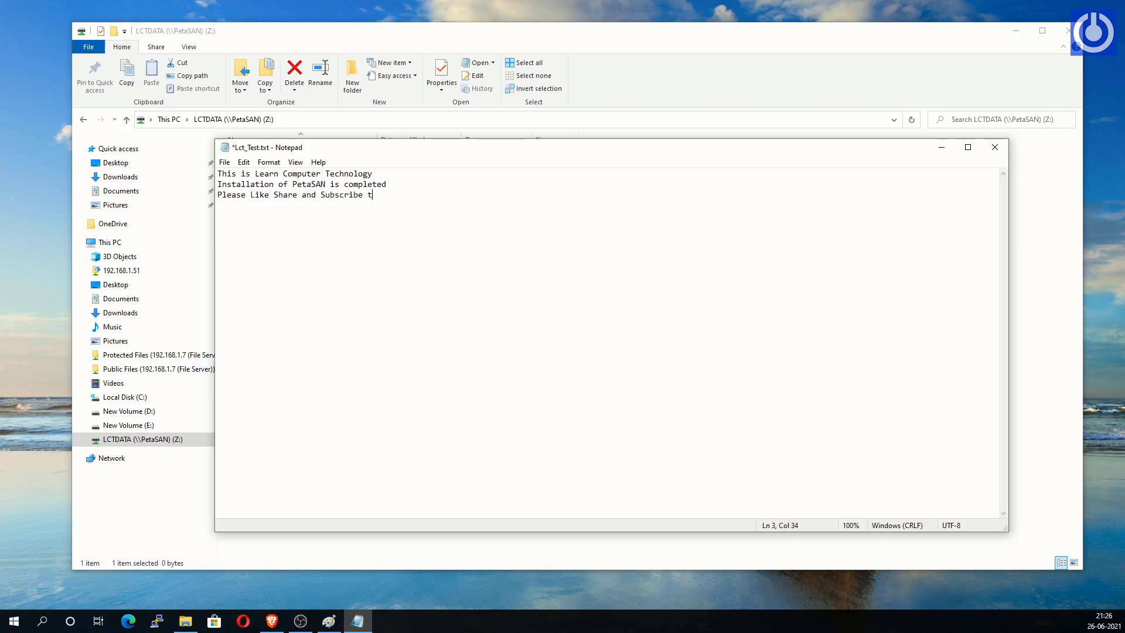
type("he Channel")
left_click(942, 147)
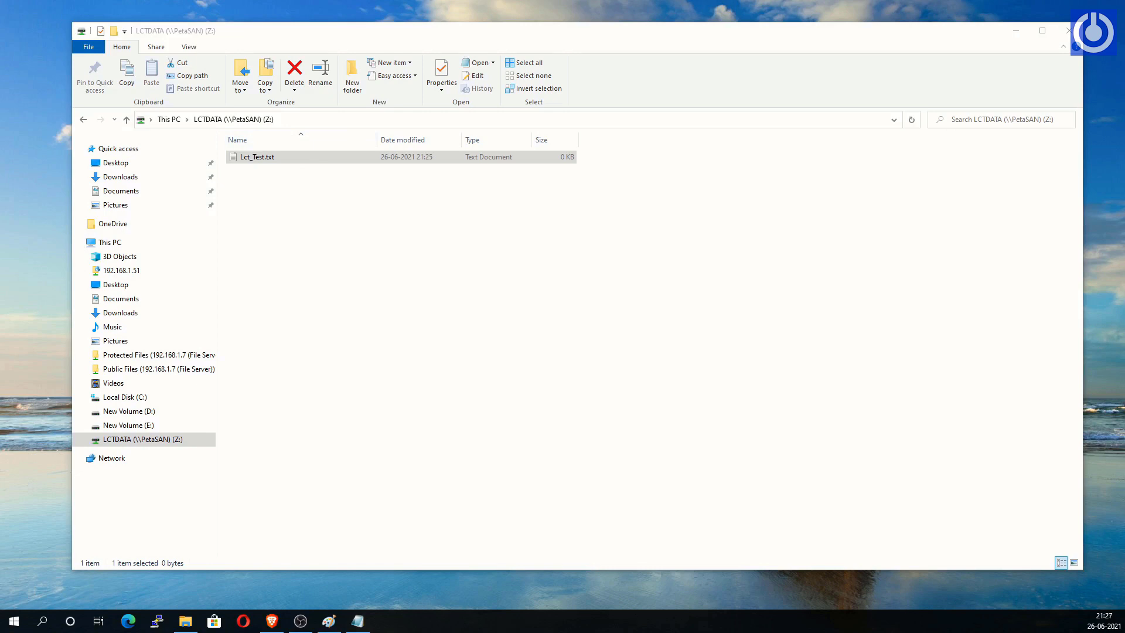
key("super+e")
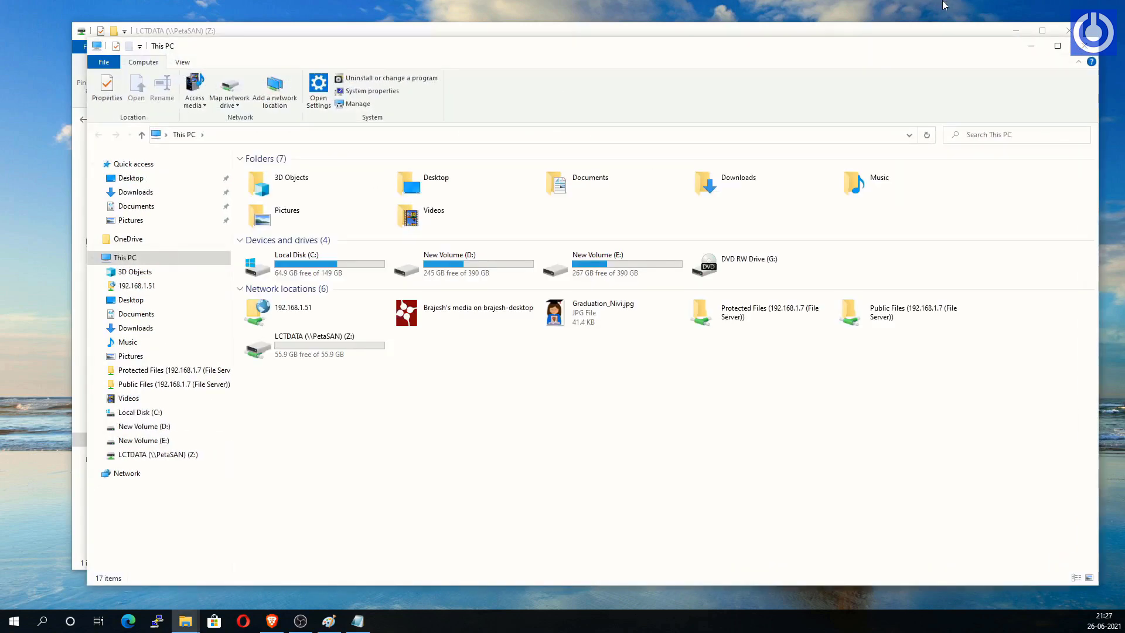
Step: Paste the OPNsense-21.1 ISO into the Z: drive and centre the progress window
key("alt+F4")
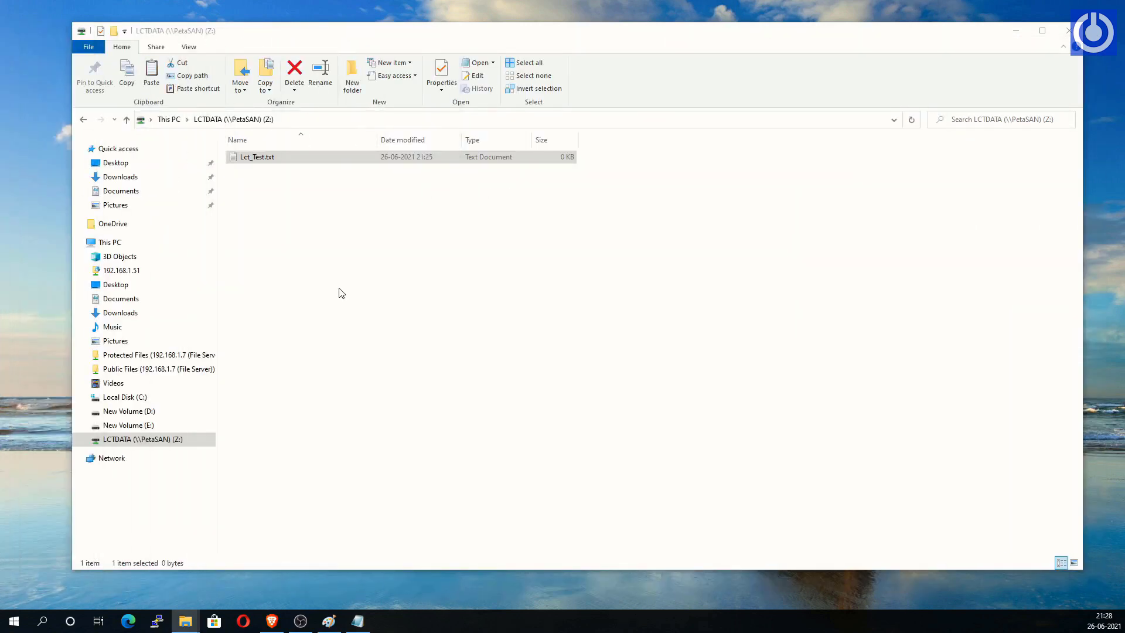
left_click(340, 291)
right_click(341, 293)
left_click(372, 371)
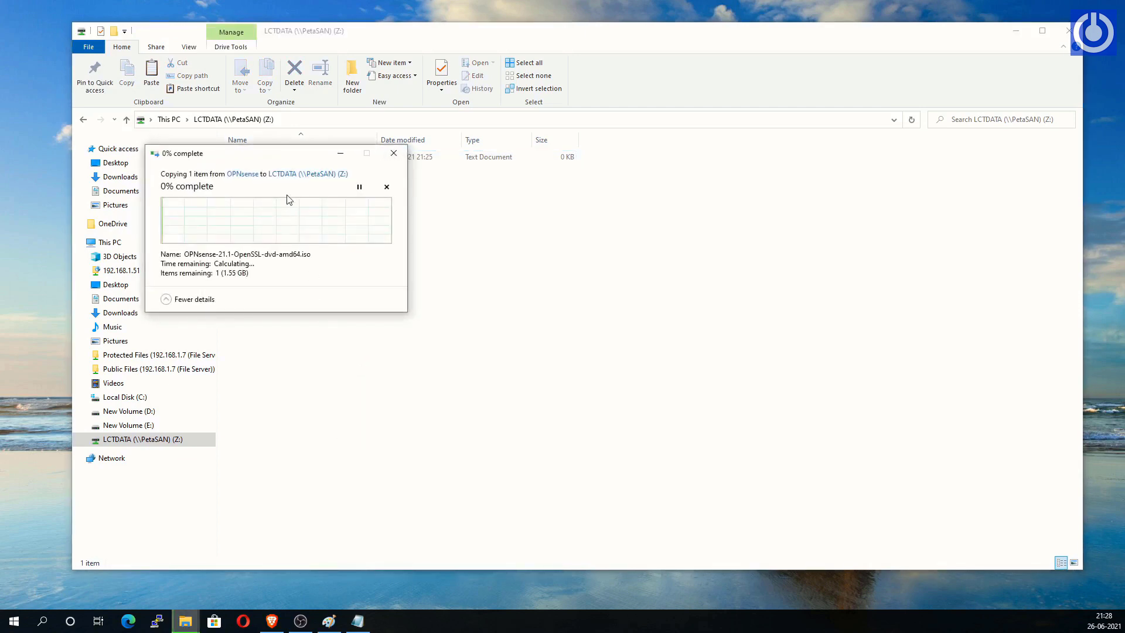
left_click_drag(288, 154, 469, 247)
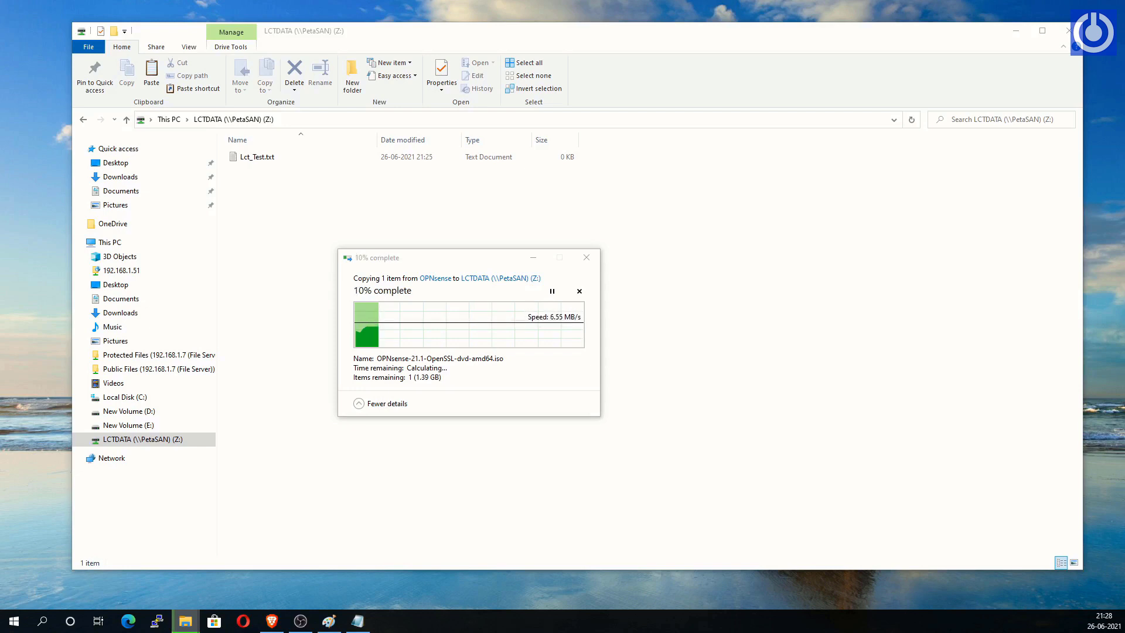
Step: Paste the debian-live-10.6.0 gnome ISO into Z: as well and reposition the progress window
right_click(674, 267)
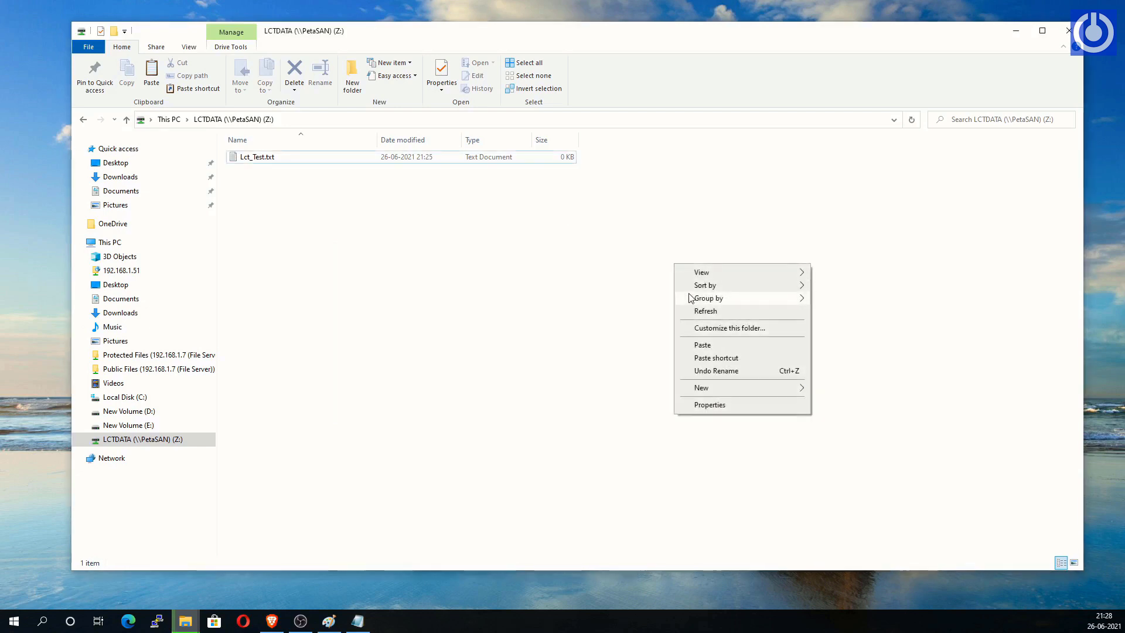
left_click(702, 345)
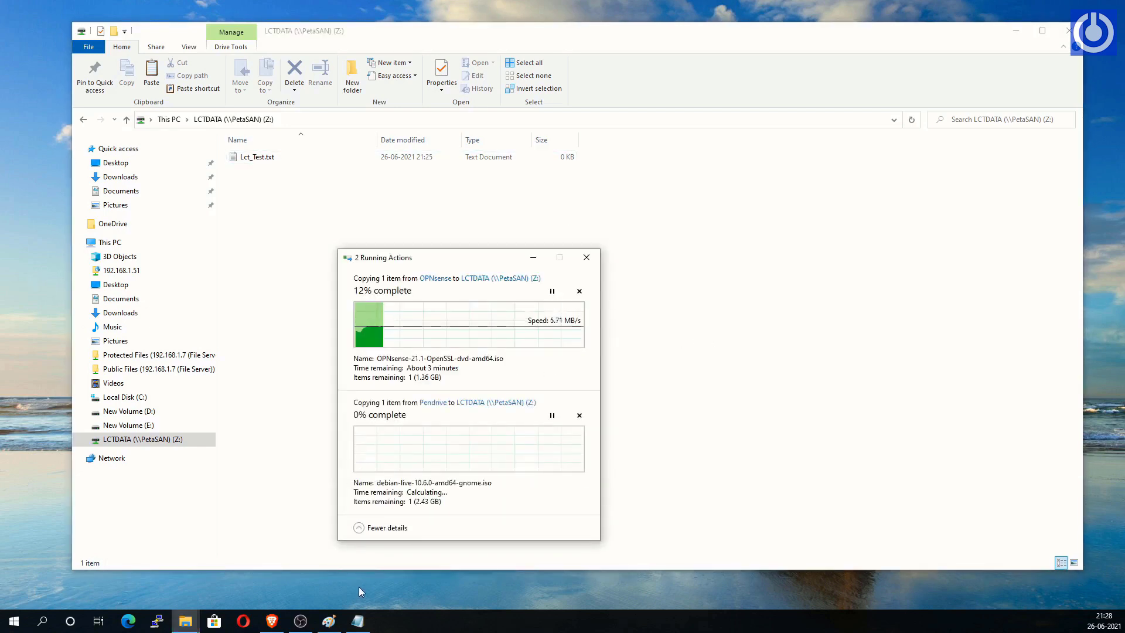
left_click_drag(471, 257, 589, 231)
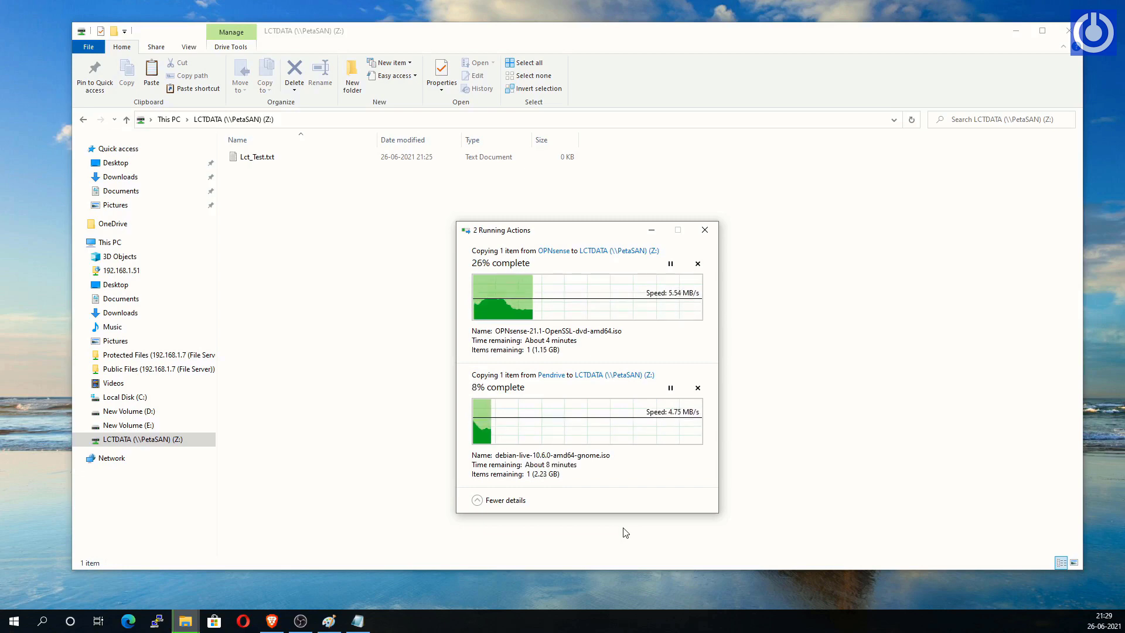
left_click_drag(582, 234, 141, 206)
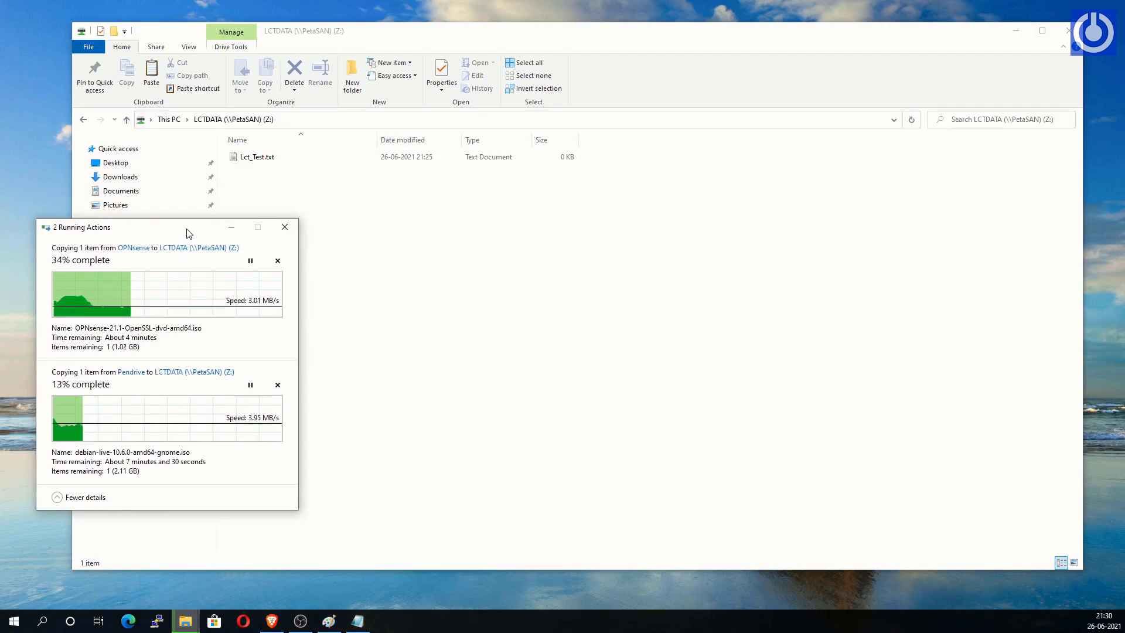
left_click_drag(189, 234, 506, 283)
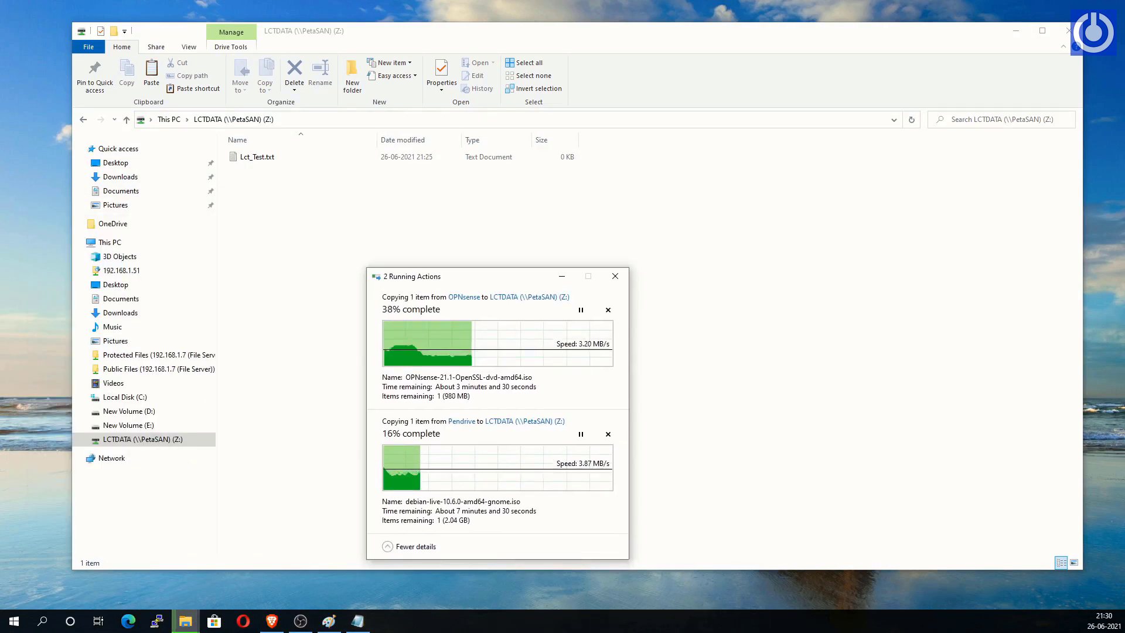
key("alt+Tab")
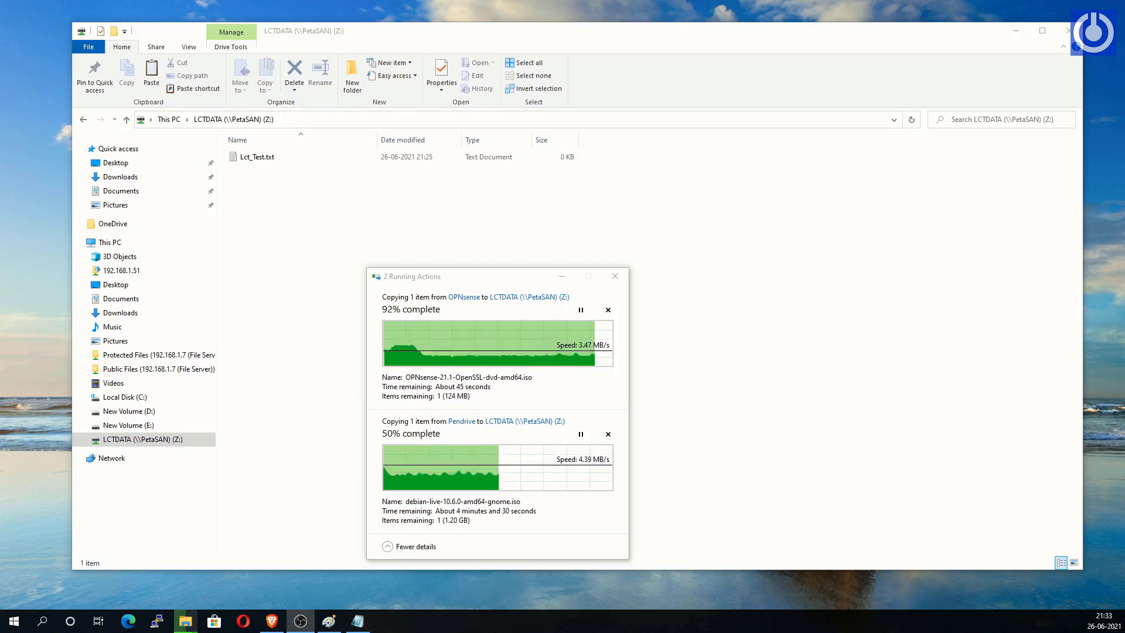
left_click(272, 621)
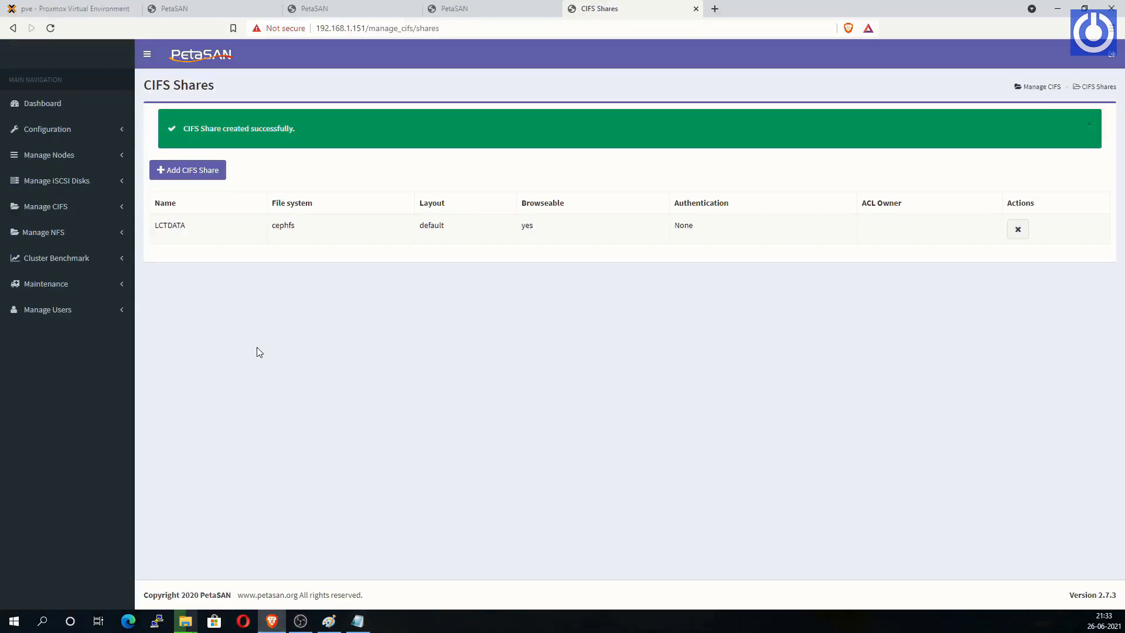
Step: Open the PetaSAN Dashboard and inspect the per-OSD usage figures
left_click(58, 108)
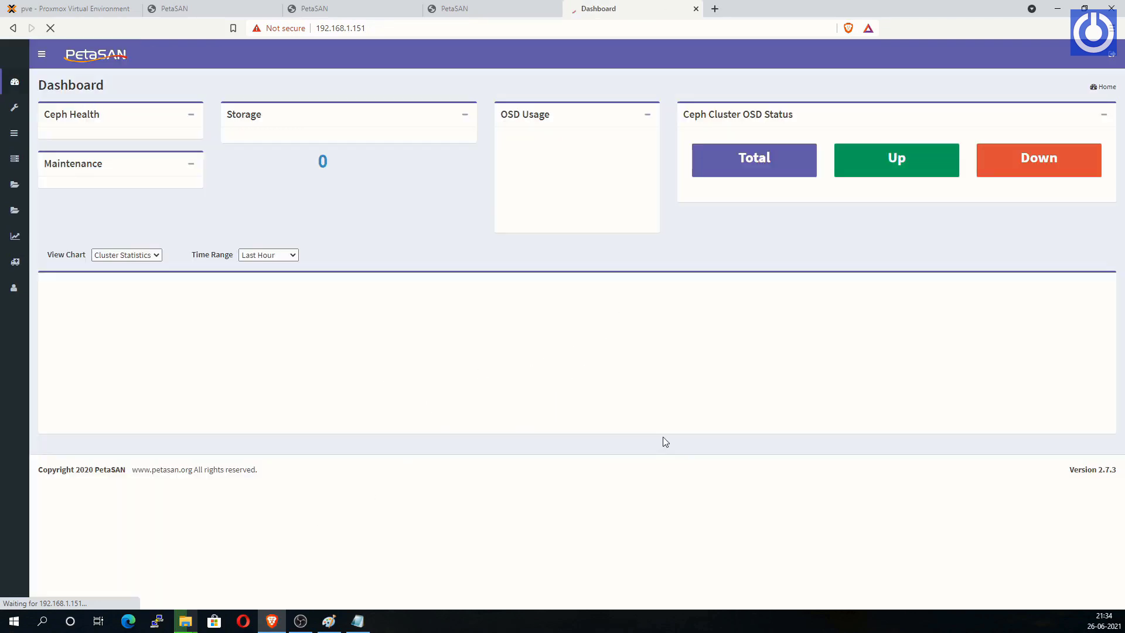
left_click(41, 59)
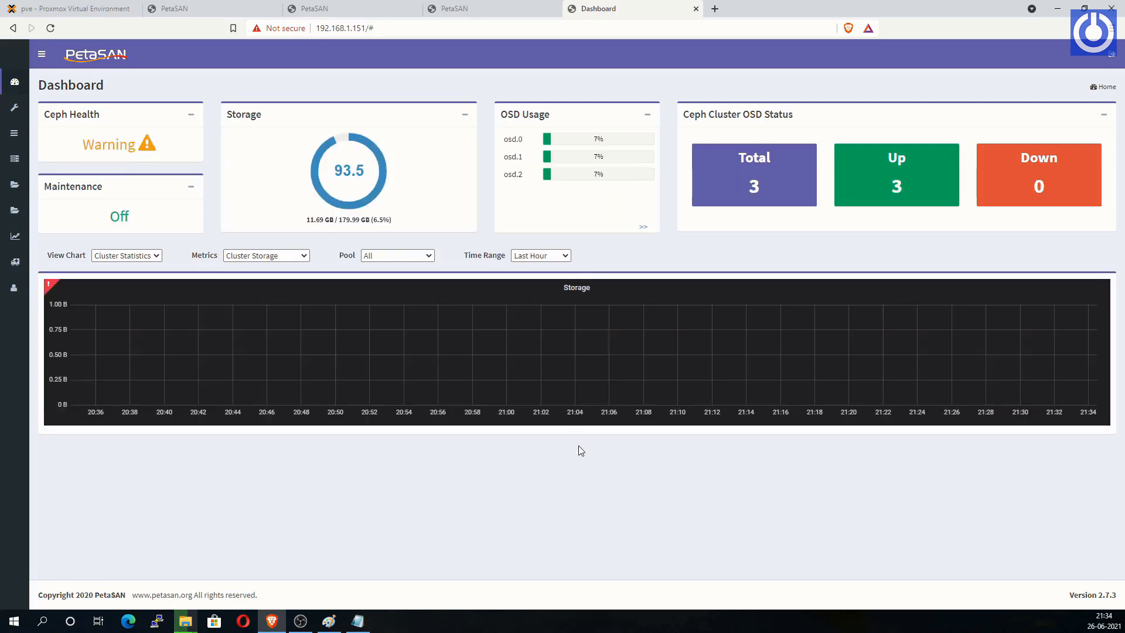
mouse_move(49, 288)
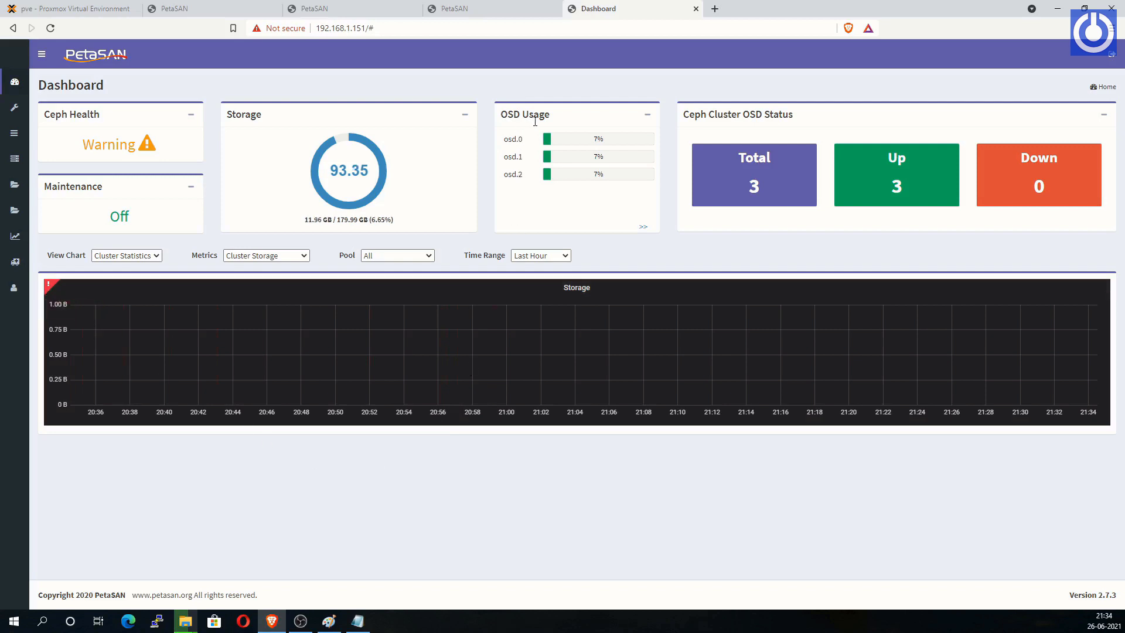
left_click_drag(535, 121, 623, 199)
left_click(589, 202)
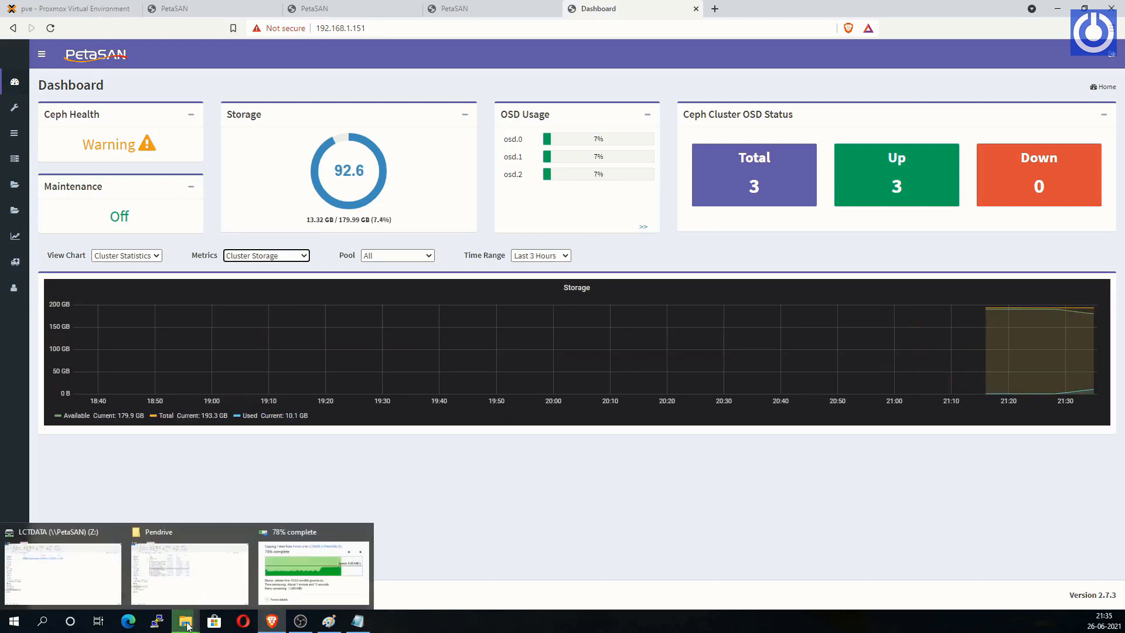
Step: Keep the copy progress in view while checking the 14.99 GB of 179.99 GB storage gauge
left_click(308, 568)
left_click_drag(463, 400, 307, 409)
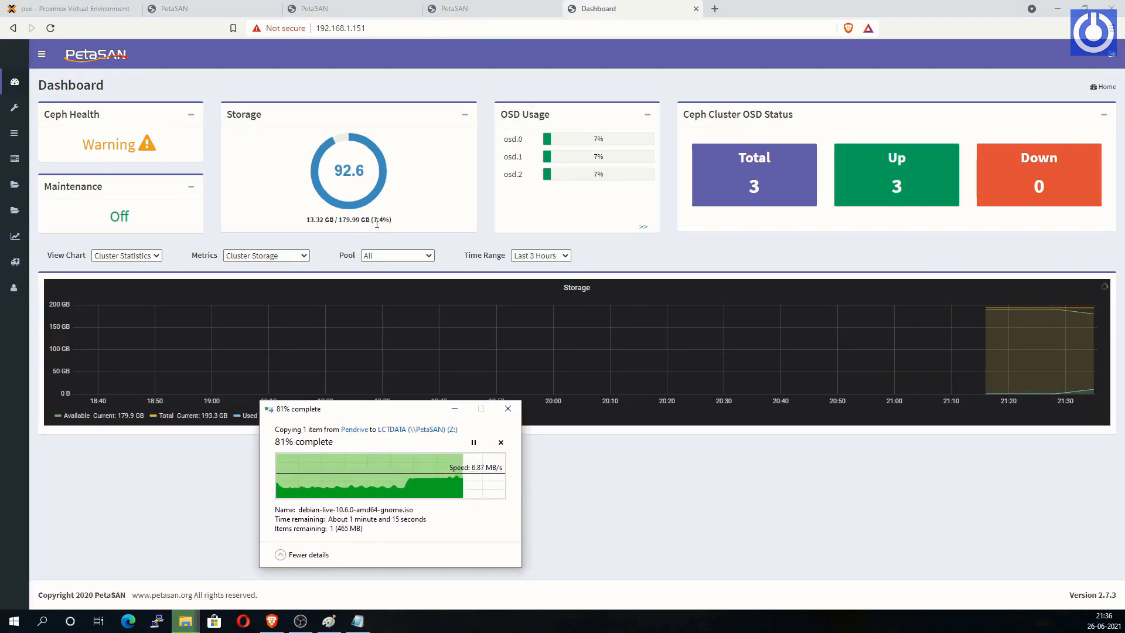
left_click_drag(392, 418, 450, 424)
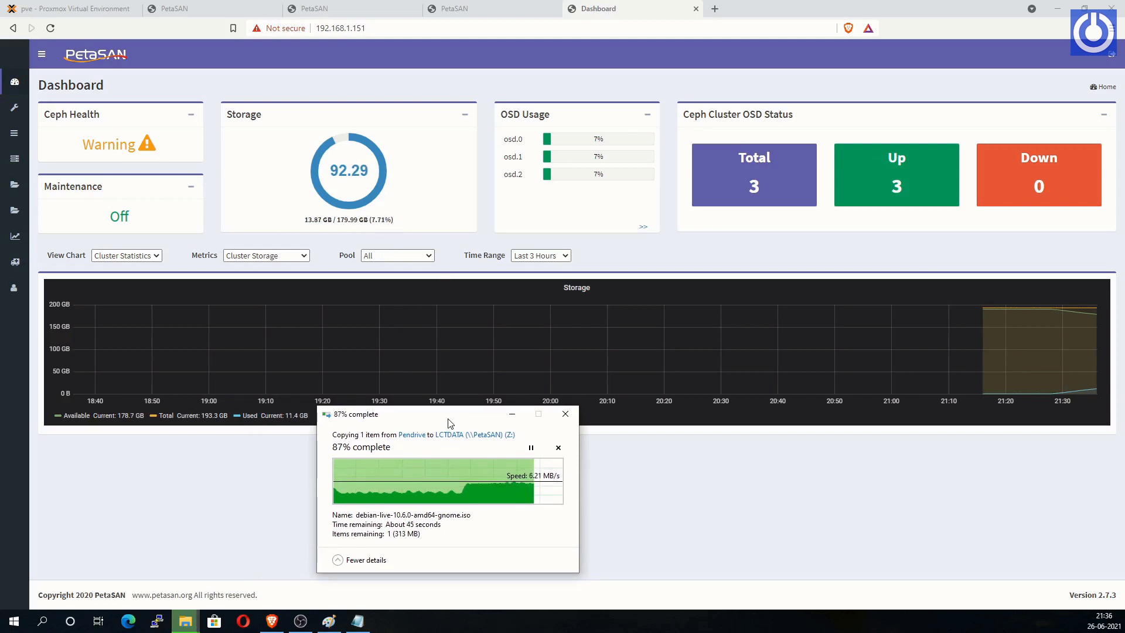
left_click_drag(450, 423, 562, 454)
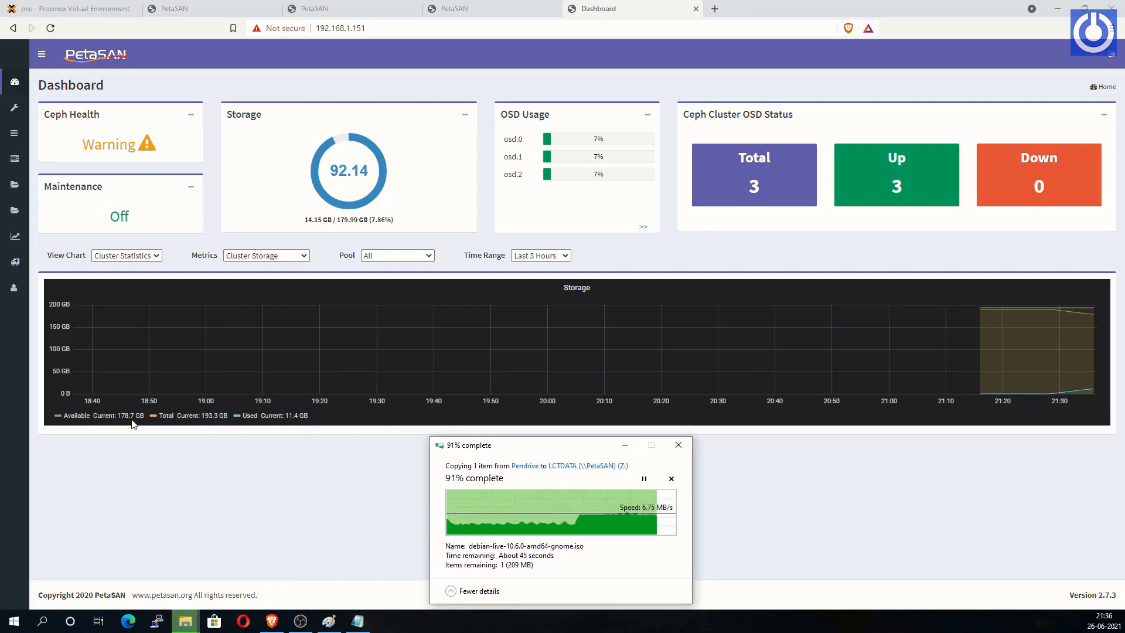
left_click_drag(394, 221, 290, 226)
left_click(289, 228)
left_click(186, 621)
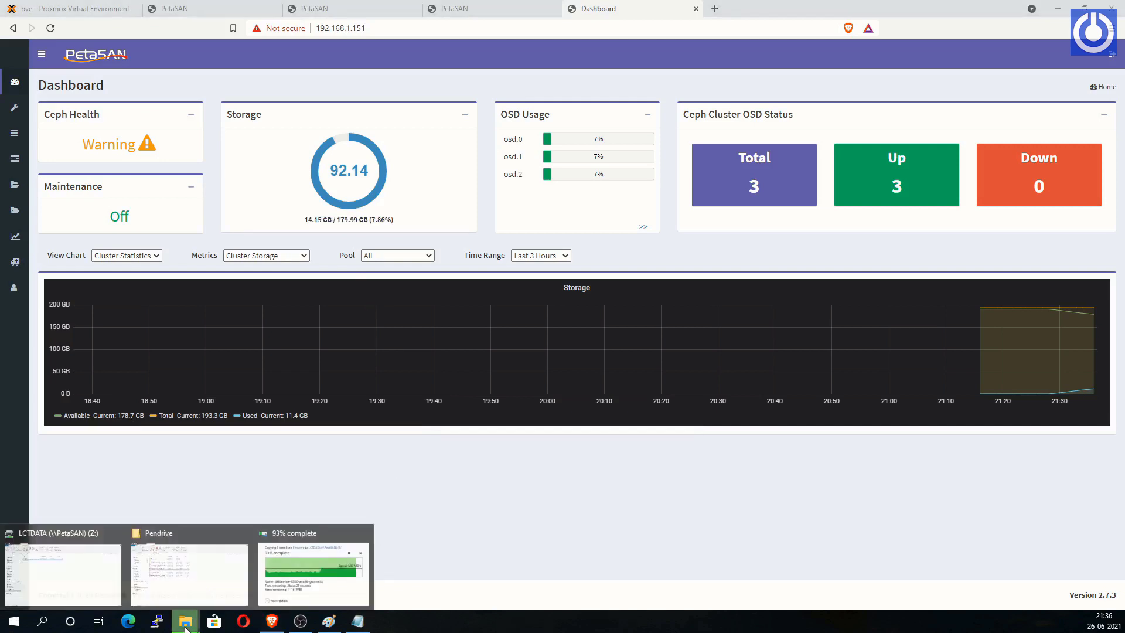
left_click(301, 548)
left_click_drag(552, 450, 565, 421)
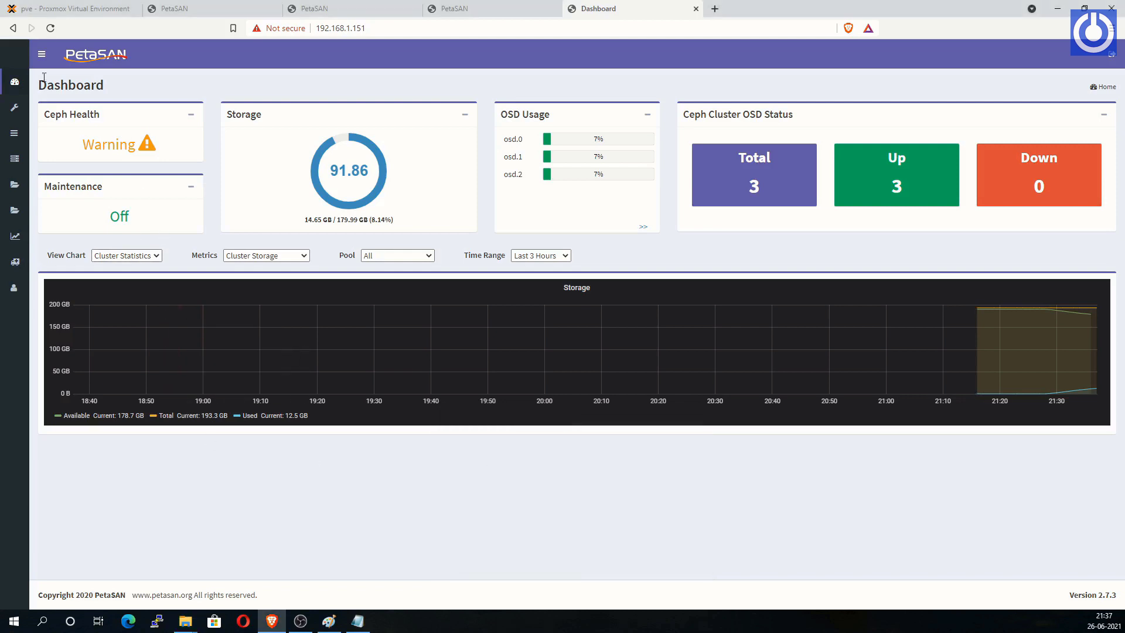
left_click_drag(378, 221, 286, 224)
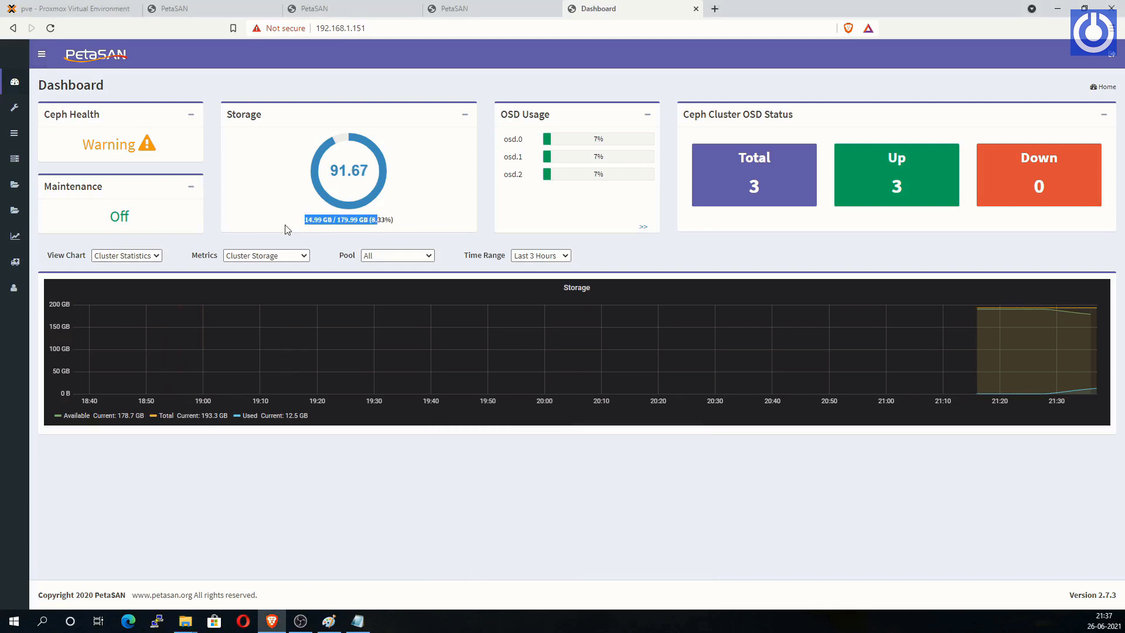
left_click(285, 224)
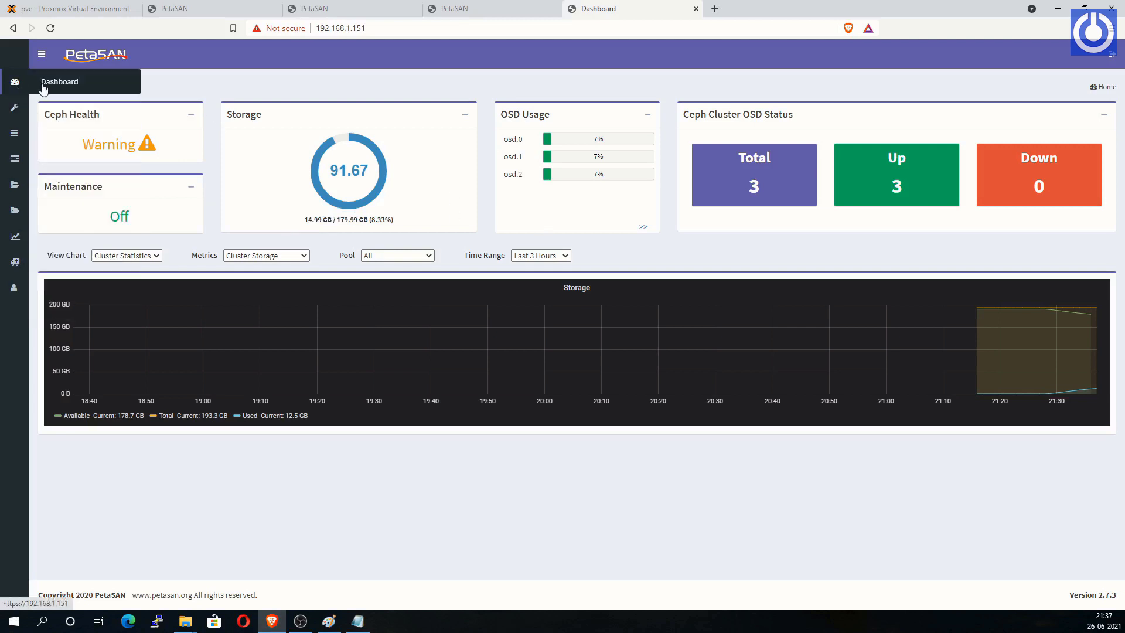
left_click(42, 53)
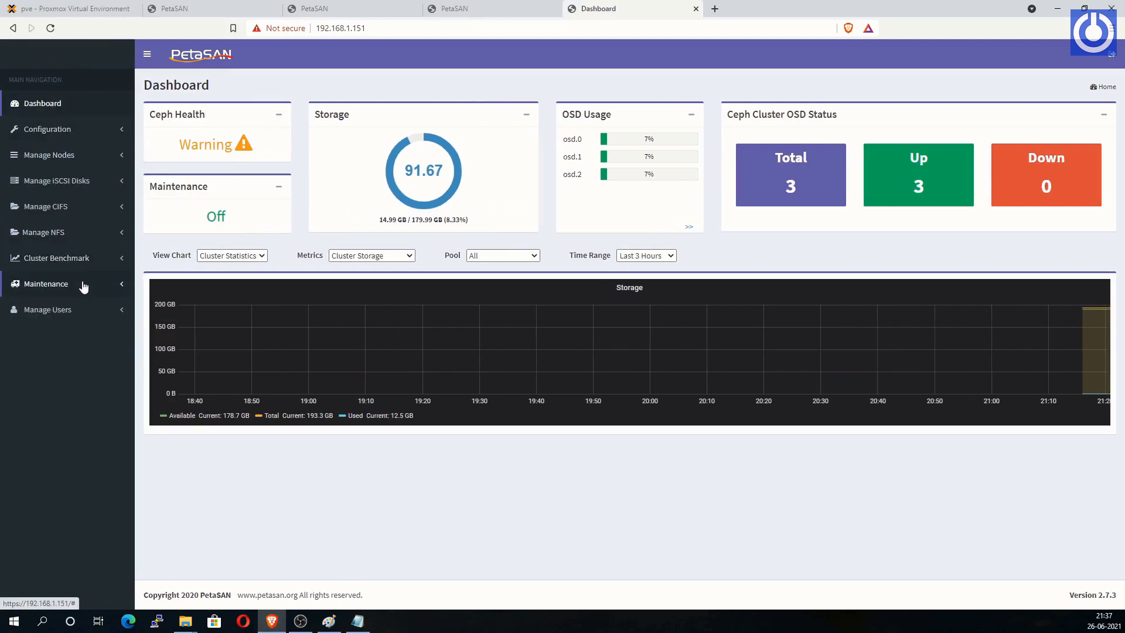
Step: Look through the Nodes List and the iSCSI Disks list
left_click(115, 162)
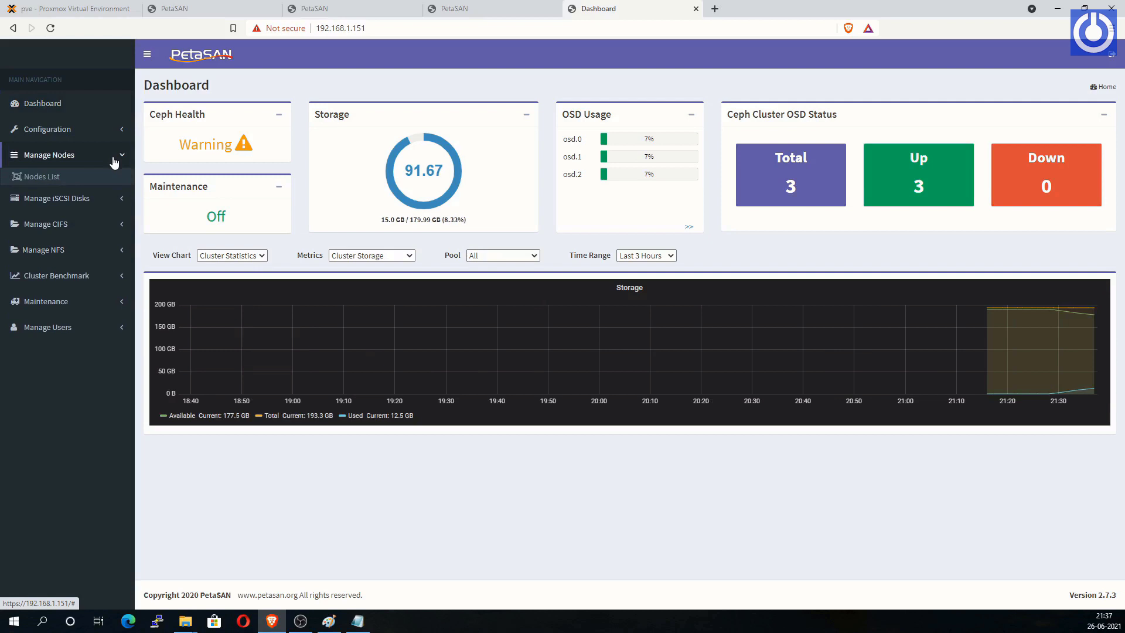
left_click(44, 176)
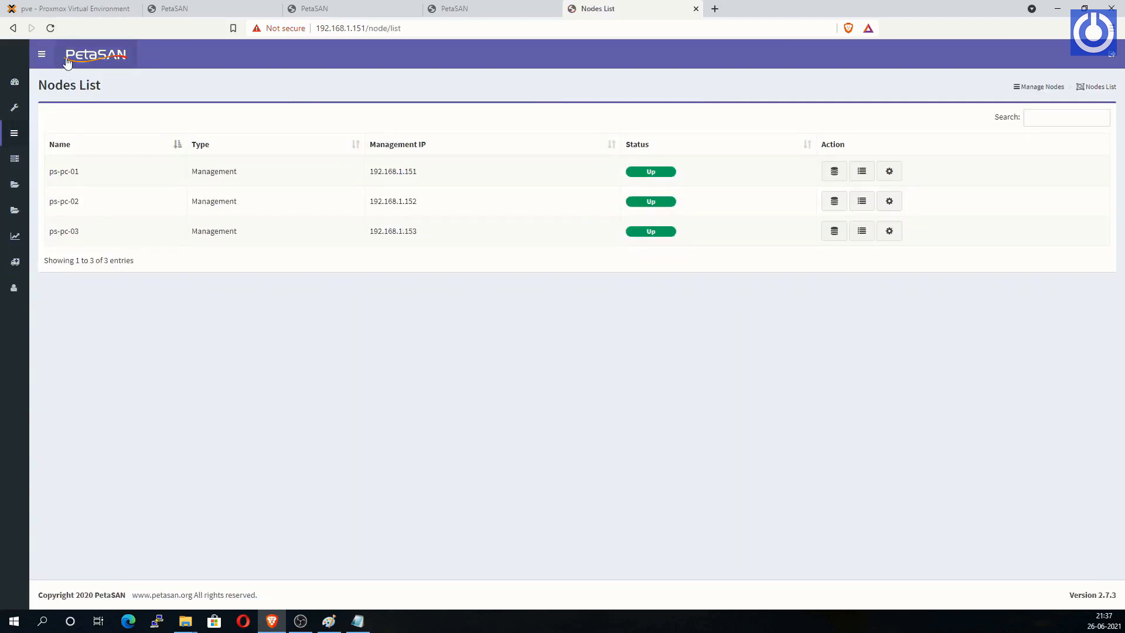
left_click(43, 53)
left_click(111, 199)
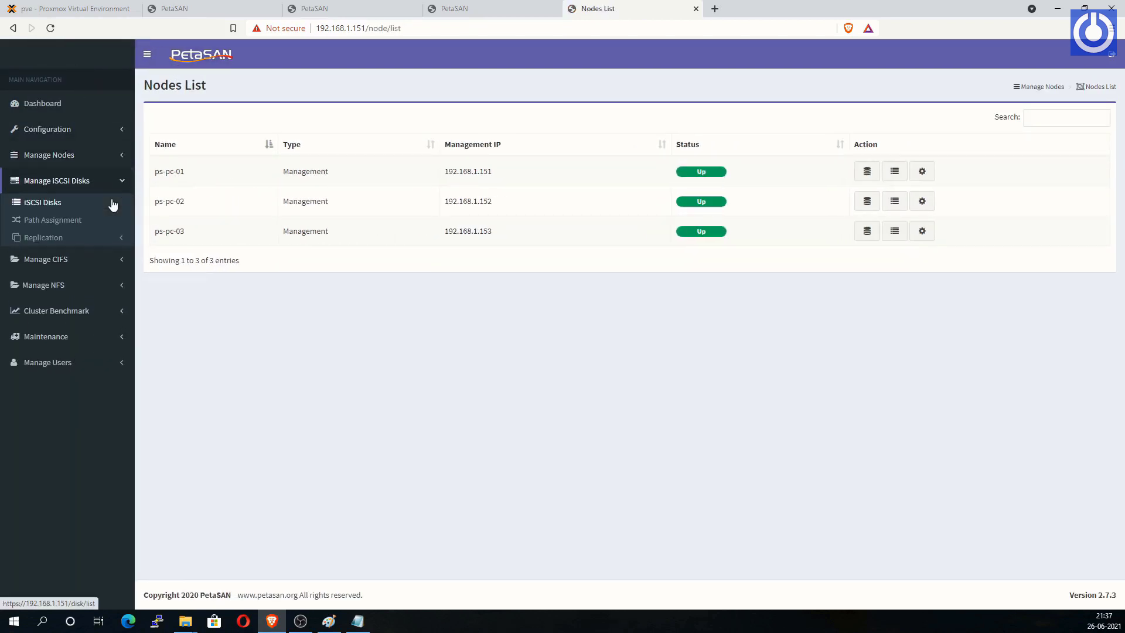
left_click(50, 202)
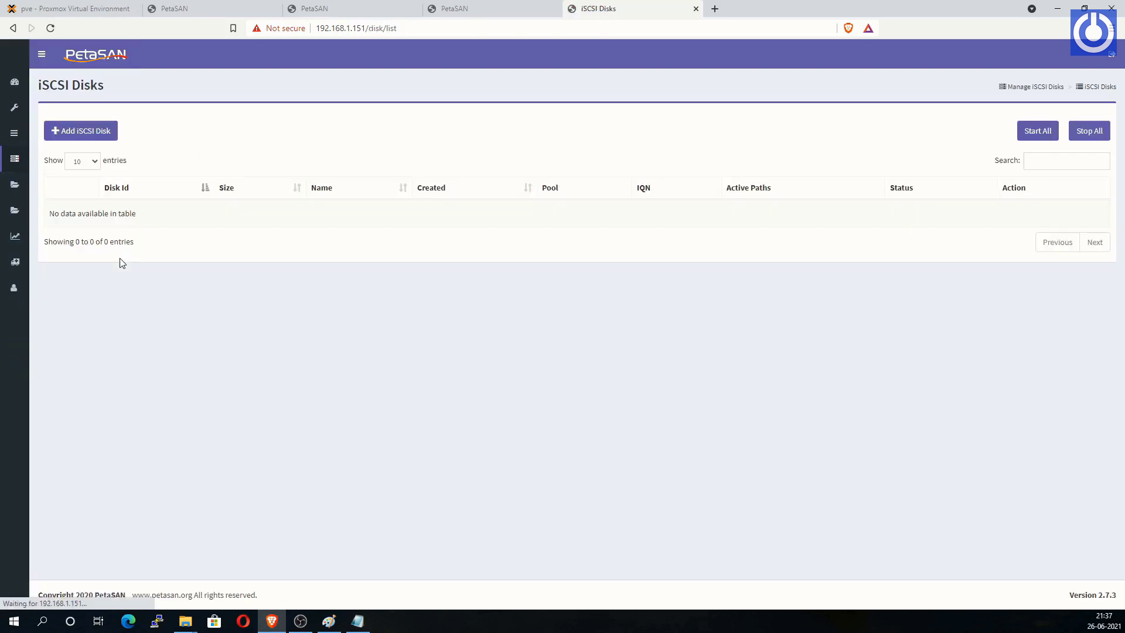
Step: Open Manage CIFS > CIFS Status to see all three nodes Up with their IPs
left_click(41, 59)
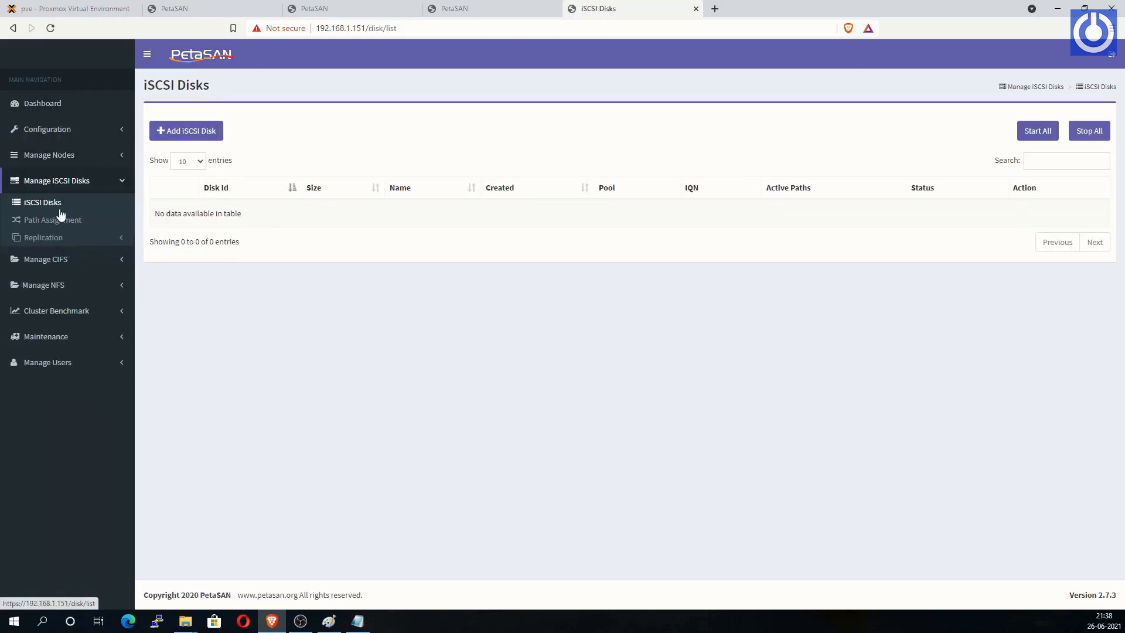
left_click(76, 252)
left_click(58, 254)
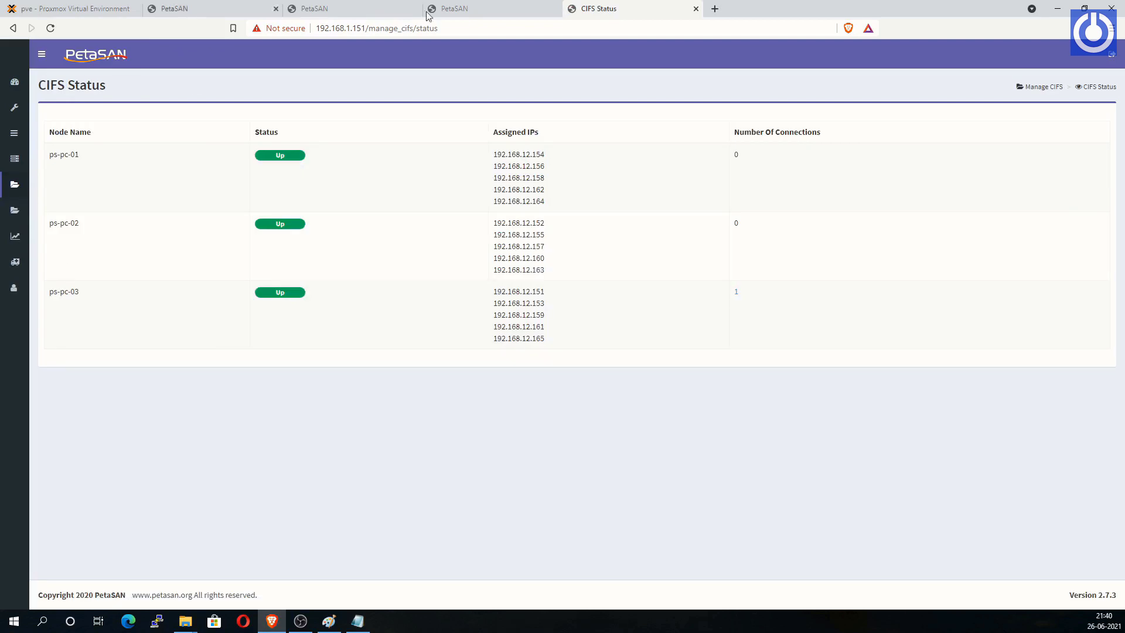
left_click(735, 293)
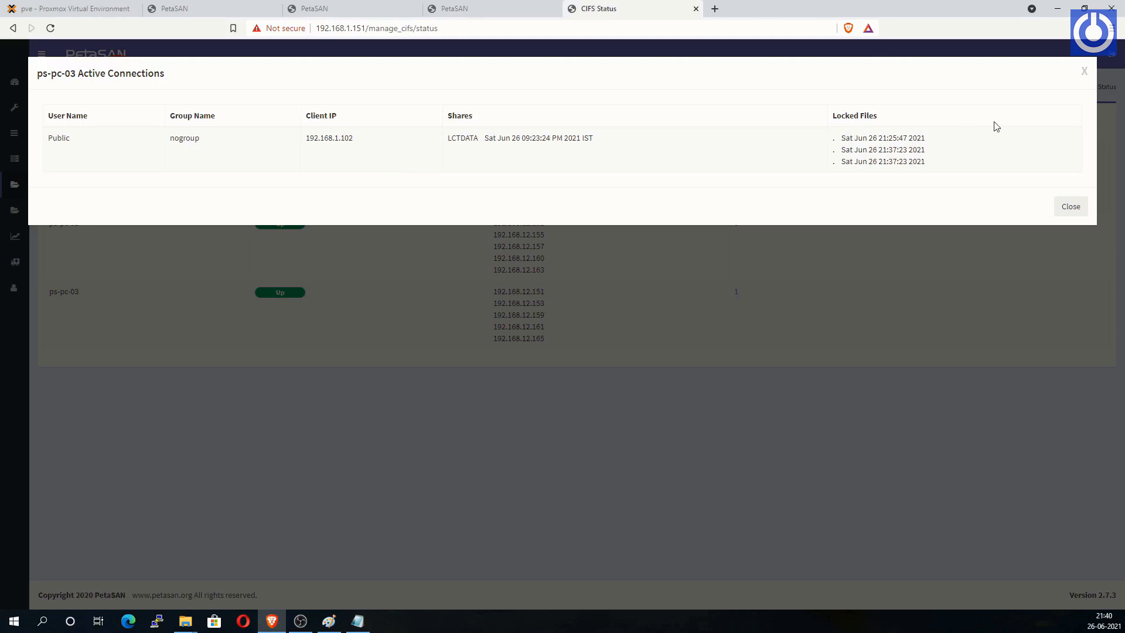
left_click(1086, 72)
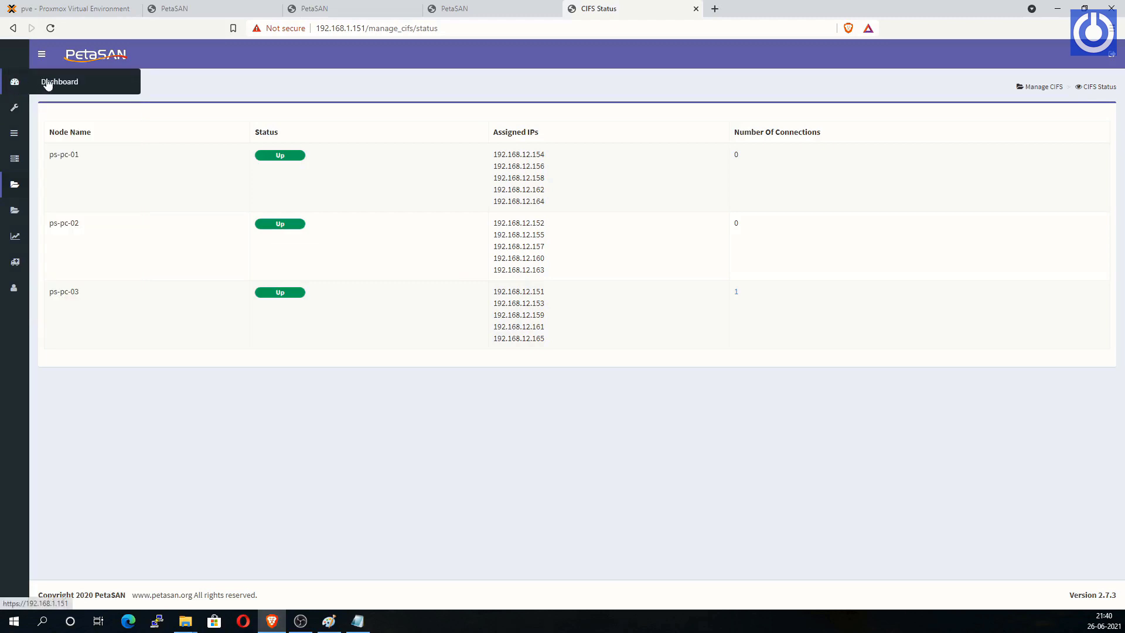
Step: Cycle the cluster chart through Throughput, IOPS, Monitor/OSD/PG Status, OSD latencies and OSD Usage
left_click(48, 84)
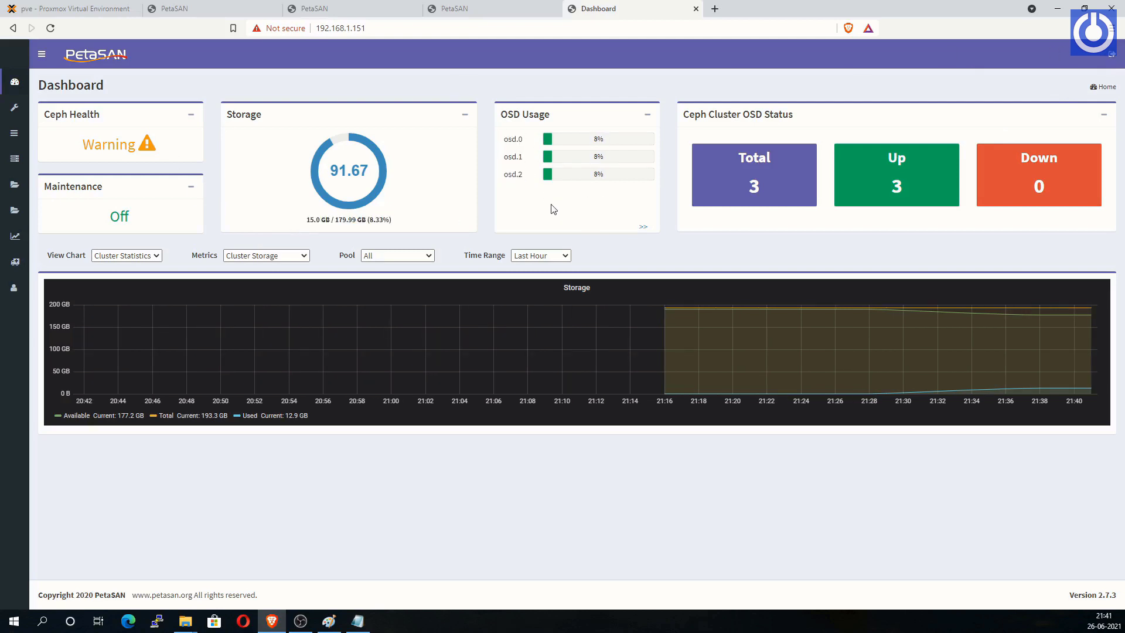
left_click(305, 256)
left_click(263, 279)
left_click(304, 256)
left_click(270, 289)
left_click(304, 255)
left_click(296, 308)
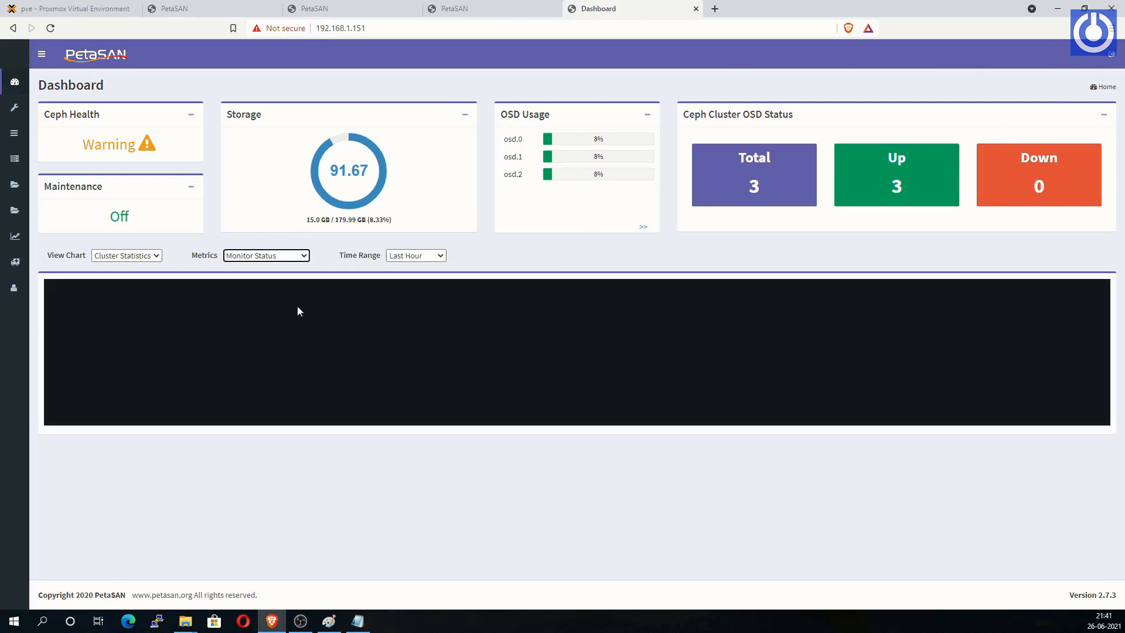
left_click(304, 256)
left_click(276, 318)
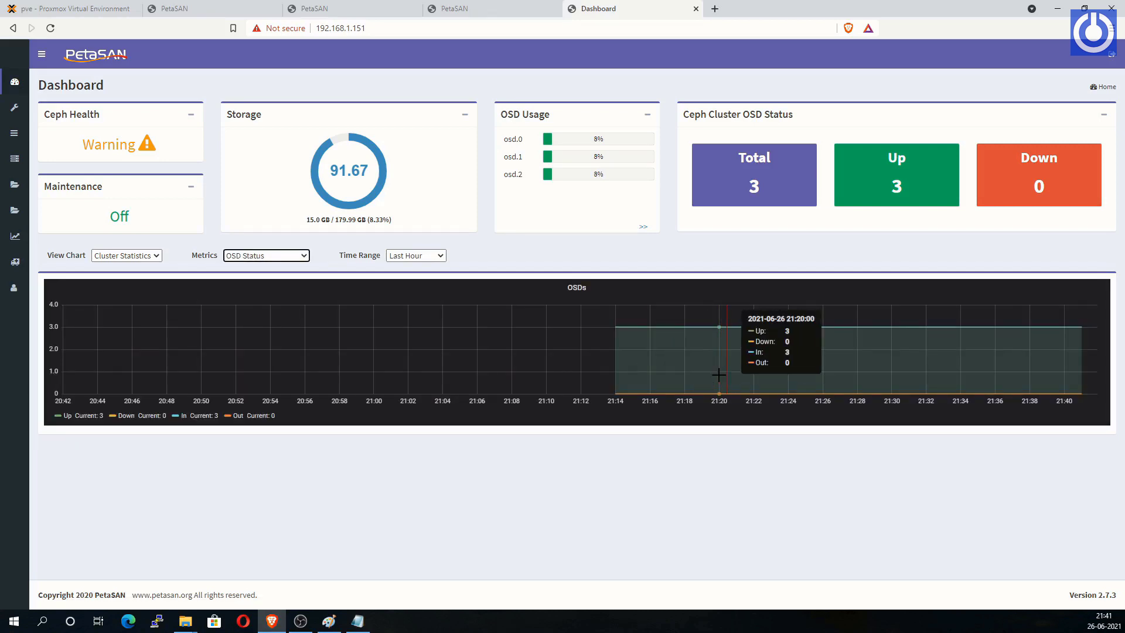
left_click(303, 256)
left_click(275, 329)
left_click(304, 255)
left_click(276, 334)
left_click(303, 256)
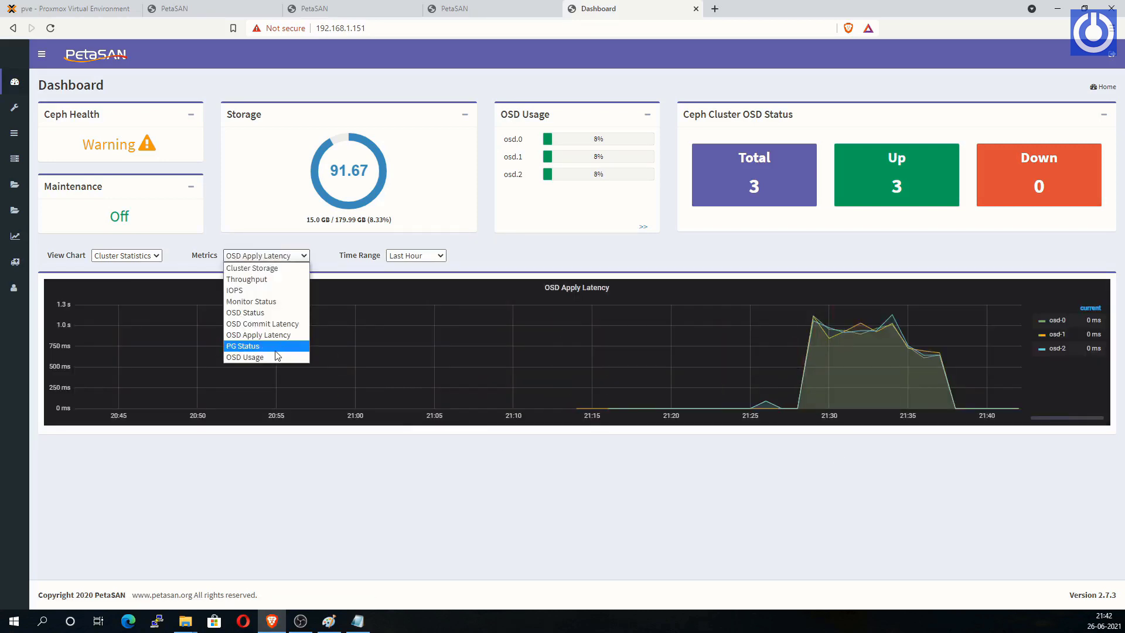
left_click(276, 346)
left_click(300, 257)
left_click(273, 356)
Step: Switch to Node Statistics and chart the node's memory, disk and network metrics
left_click(127, 255)
left_click(120, 278)
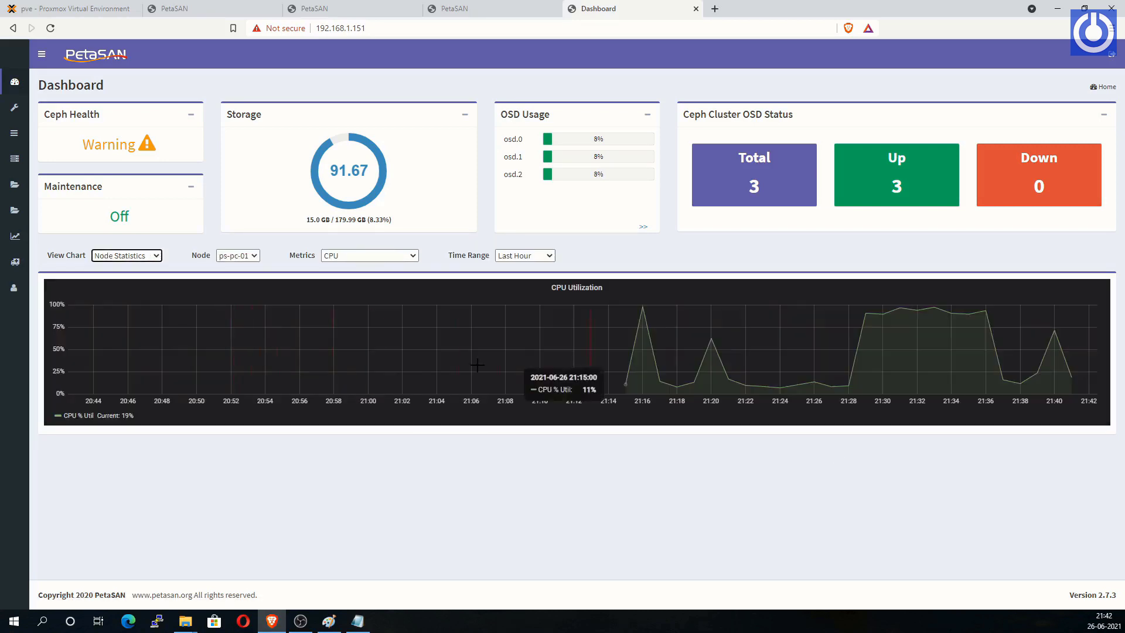
left_click(412, 256)
left_click(338, 279)
left_click(412, 256)
left_click(350, 291)
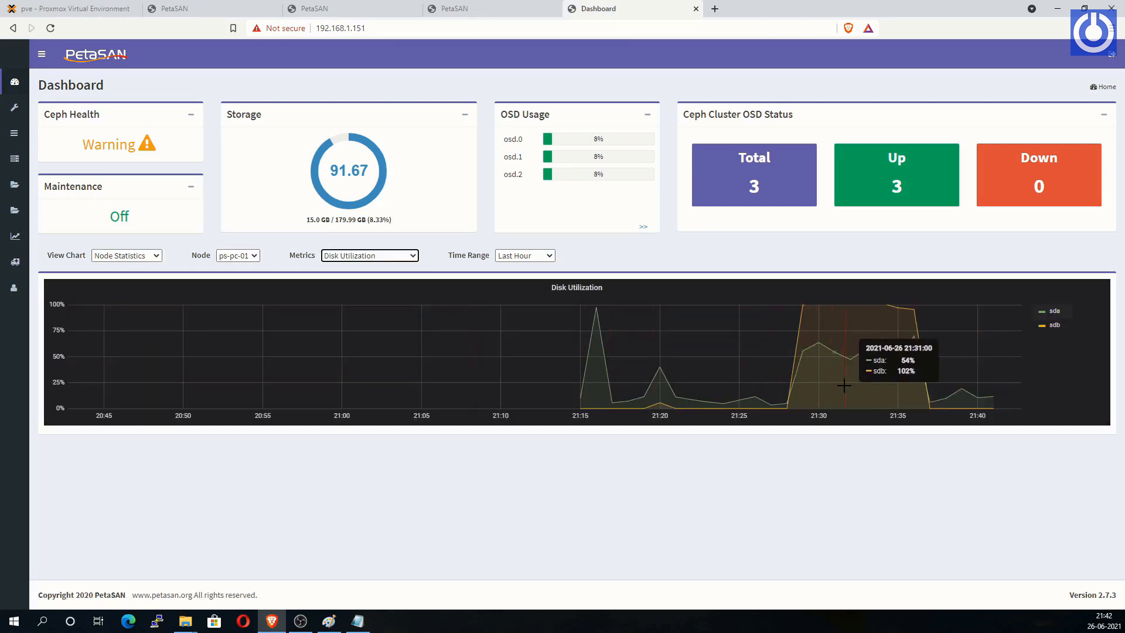
left_click(413, 256)
left_click(381, 301)
left_click(413, 256)
left_click(390, 313)
left_click(412, 257)
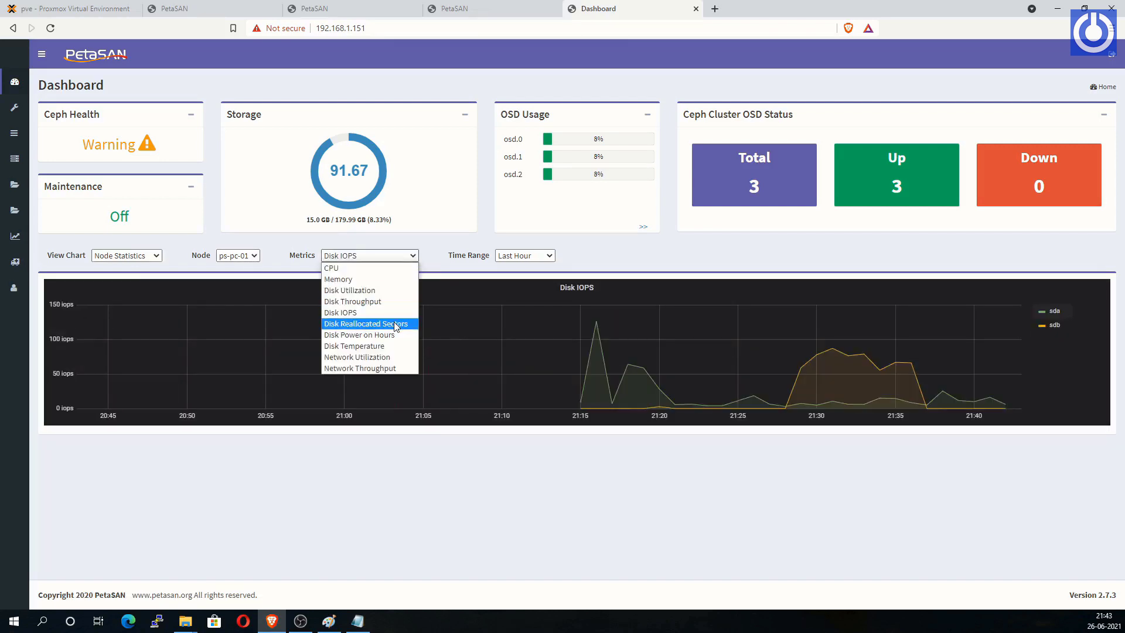
left_click(393, 323)
left_click(413, 256)
left_click(398, 335)
left_click(413, 256)
left_click(398, 345)
left_click(412, 256)
left_click(398, 356)
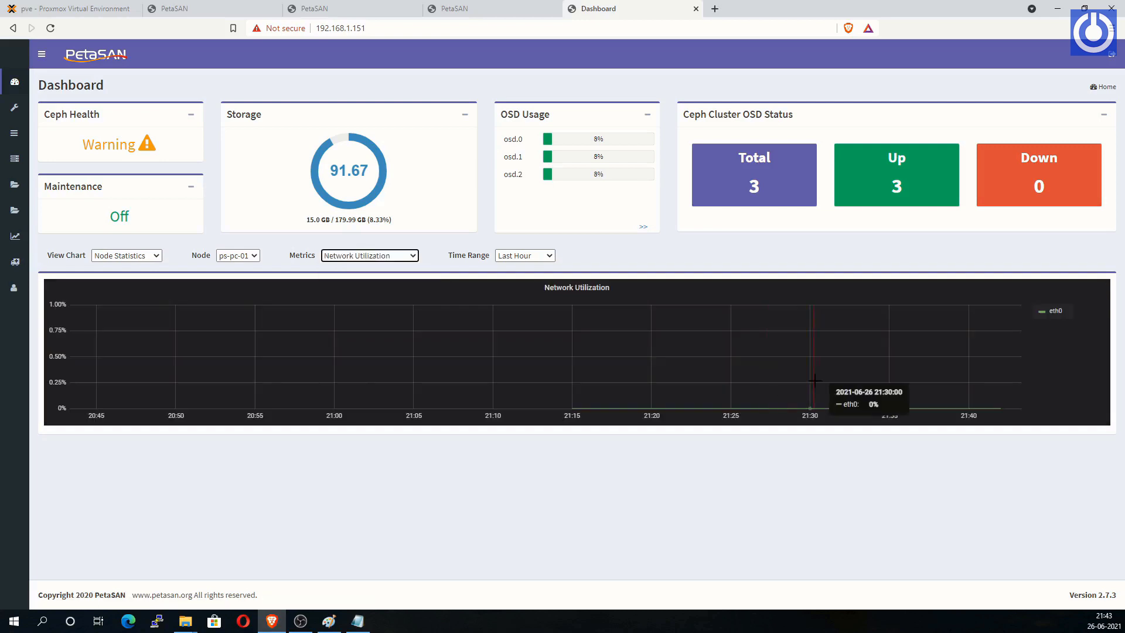
left_click(412, 256)
left_click(381, 368)
Step: Chart disk metrics for ps-pc-02 and CPU and memory for ps-pc-03
left_click(254, 256)
left_click(233, 279)
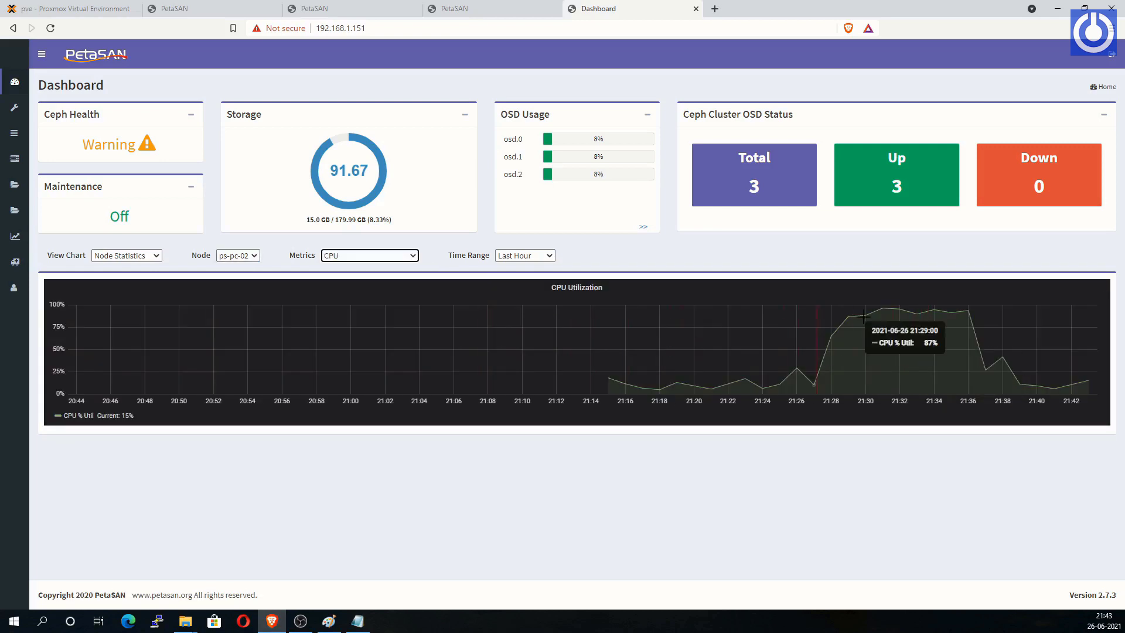
left_click(413, 256)
left_click(390, 323)
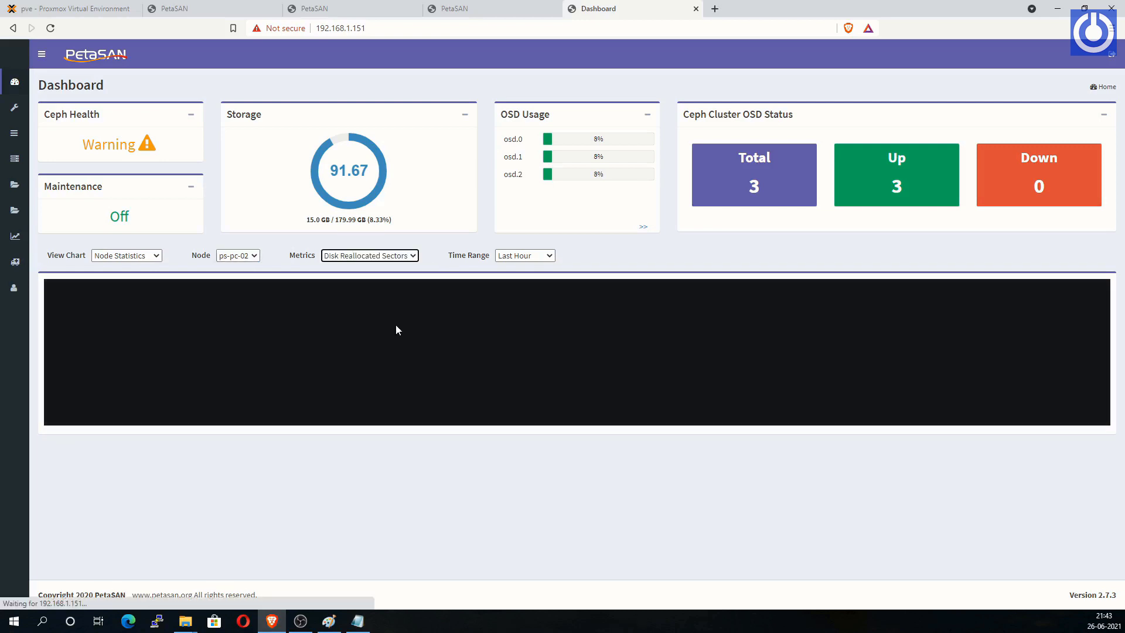
left_click(413, 256)
left_click(375, 335)
left_click(254, 256)
left_click(234, 290)
left_click(413, 256)
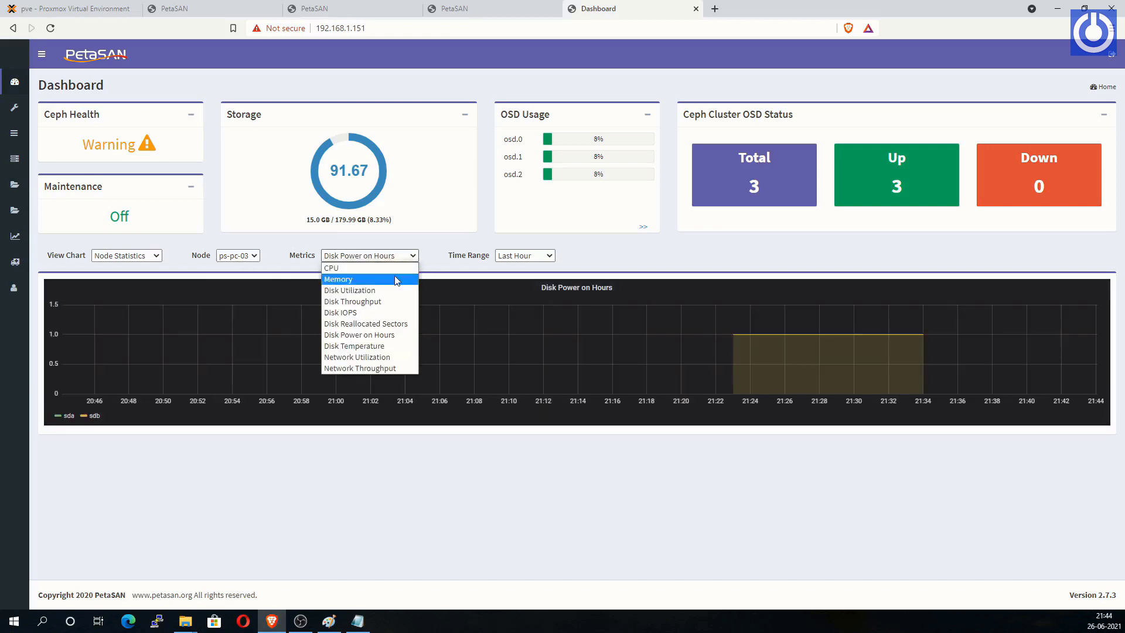
left_click(393, 269)
left_click(415, 256)
left_click(392, 280)
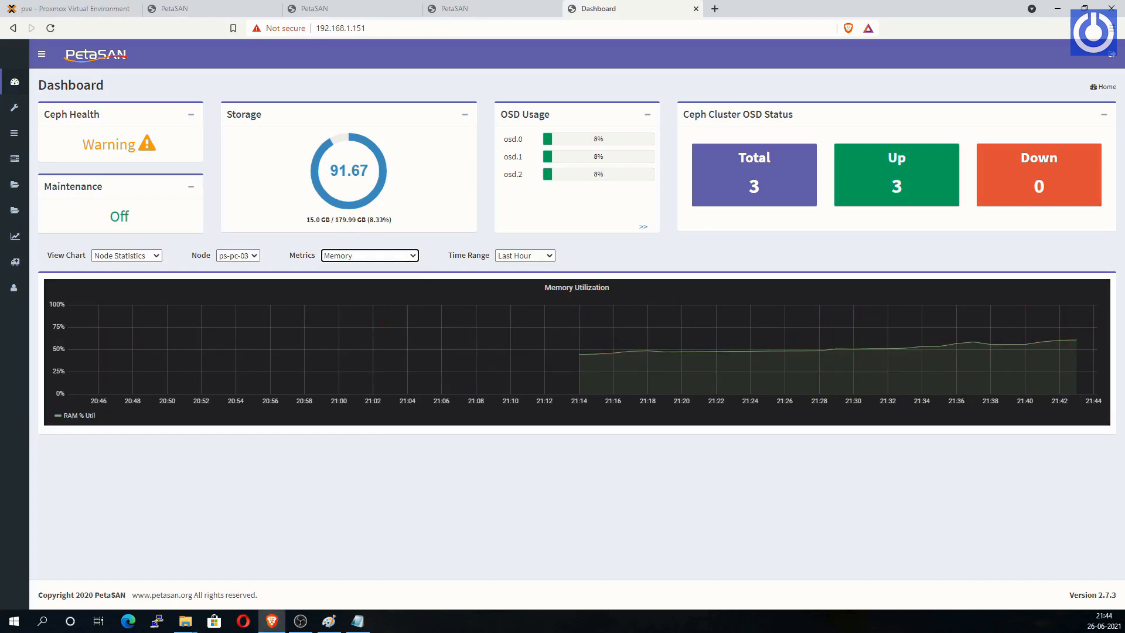
left_click(43, 86)
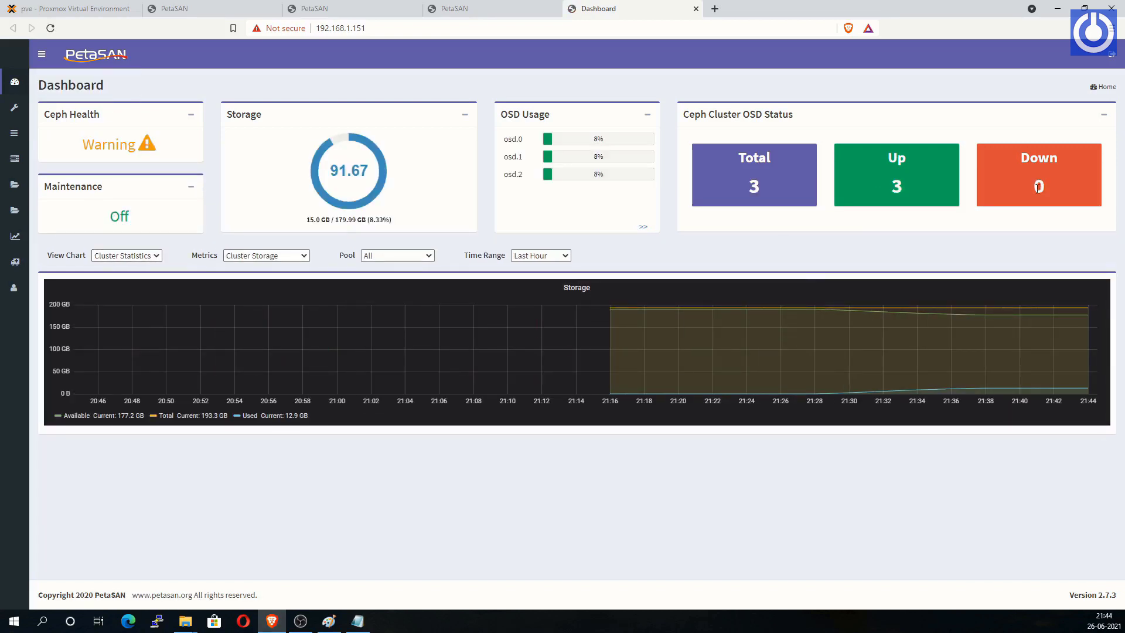